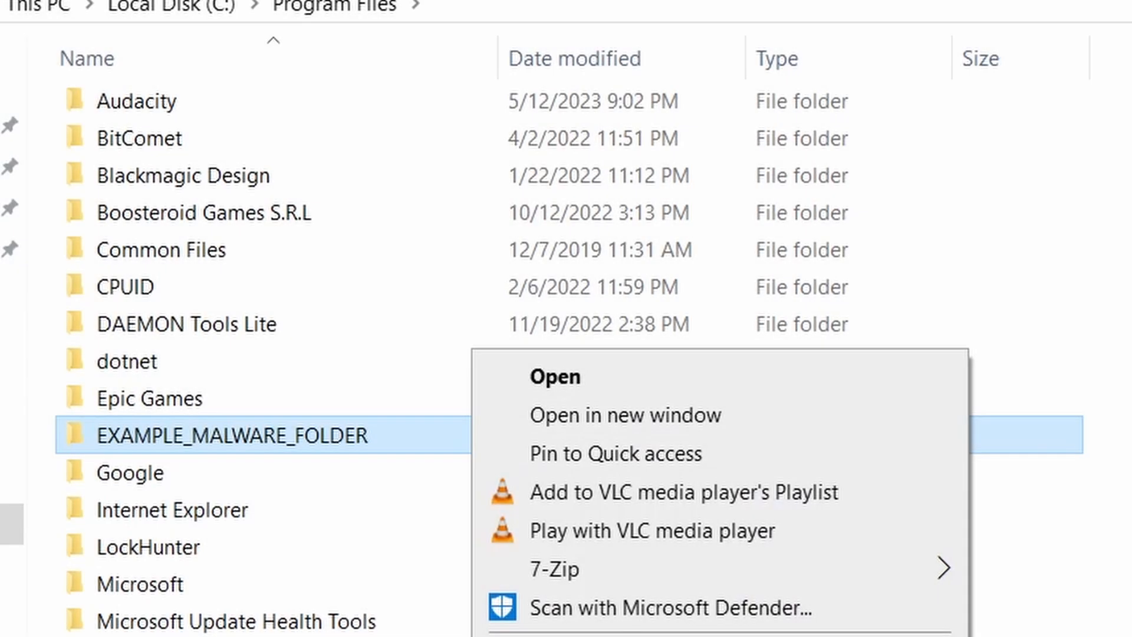
- Try to delete EXAMPLE_MALWARE_FOLDER from Program Files, then retry the deletion
key(Delete)
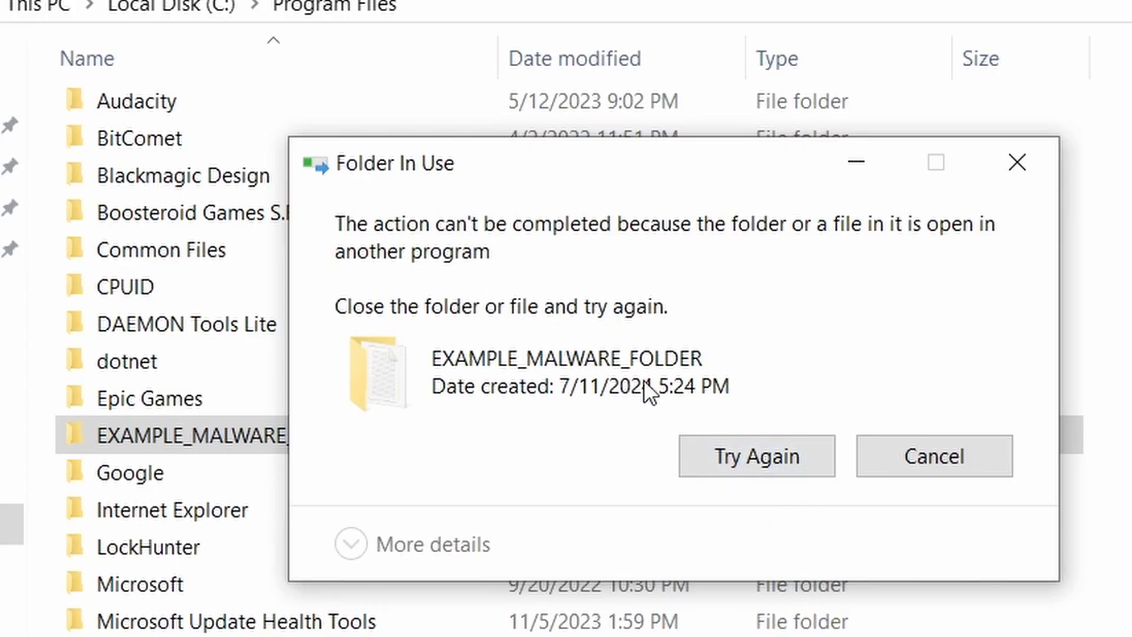
click(744, 462)
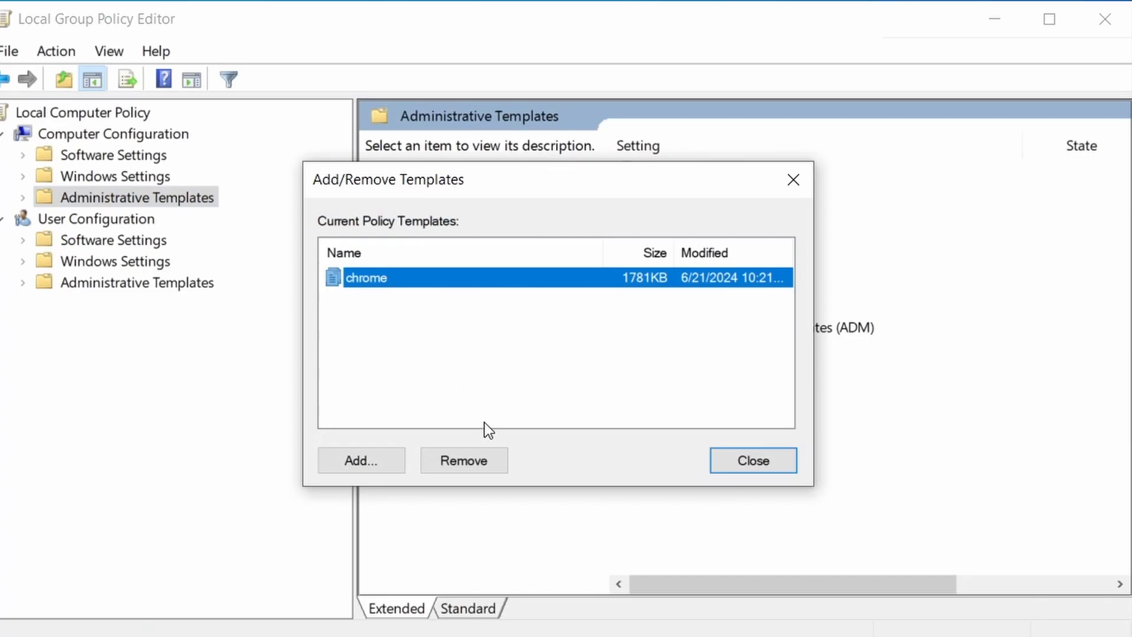
- Remove the chrome policy template from the computer's Administrative Templates and close the template list
click(475, 462)
click(753, 460)
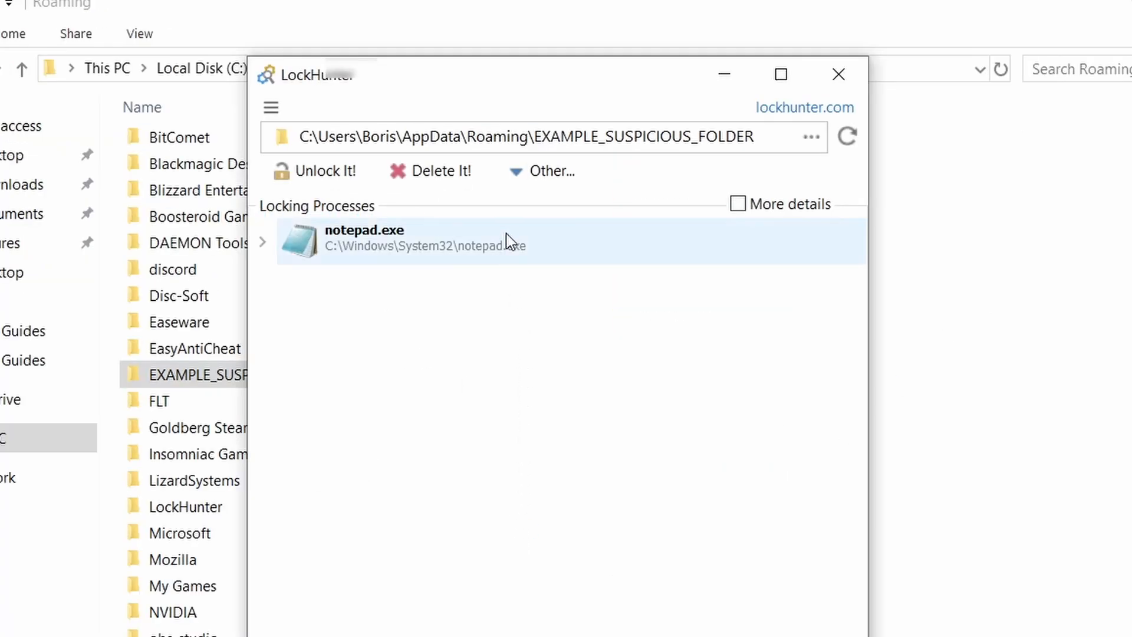
- Delete the locked EXAMPLE_SUSPICIOUS_FOLDER in AppData\Roaming with LockHunter
click(459, 177)
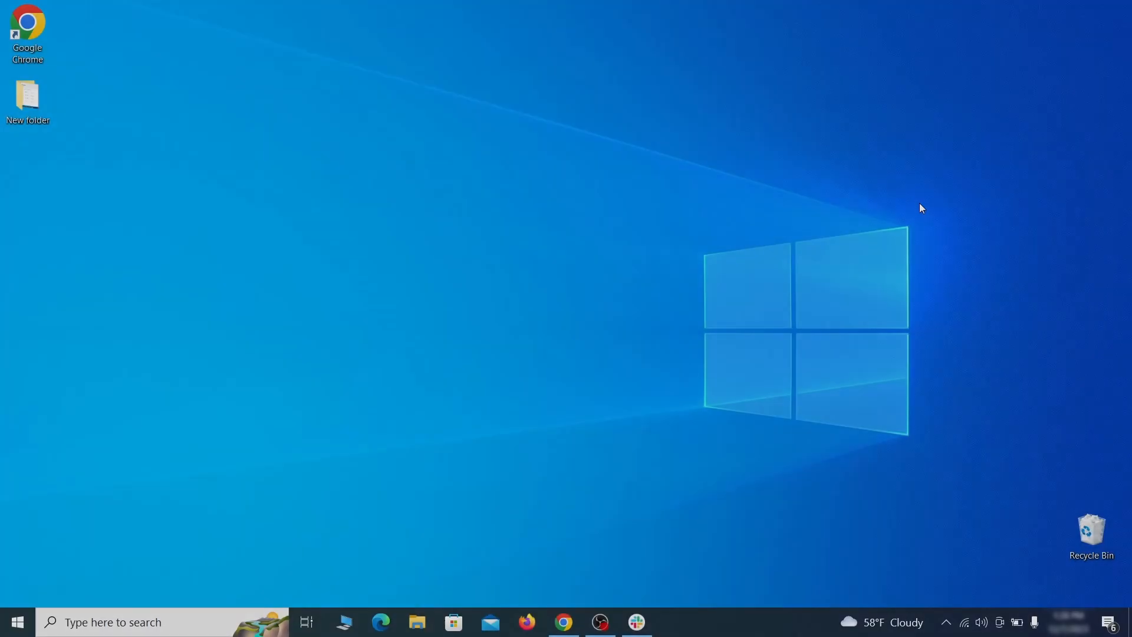
- Open the Apps & features settings and sort the installed apps by install date
key(super)
text(apps &)
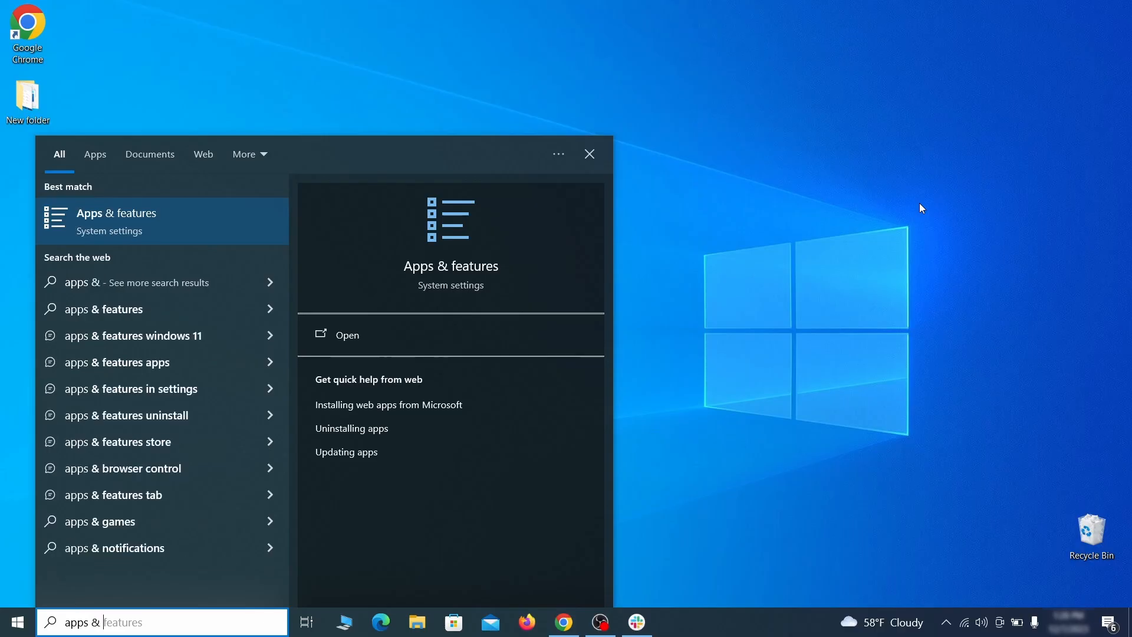
text( features)
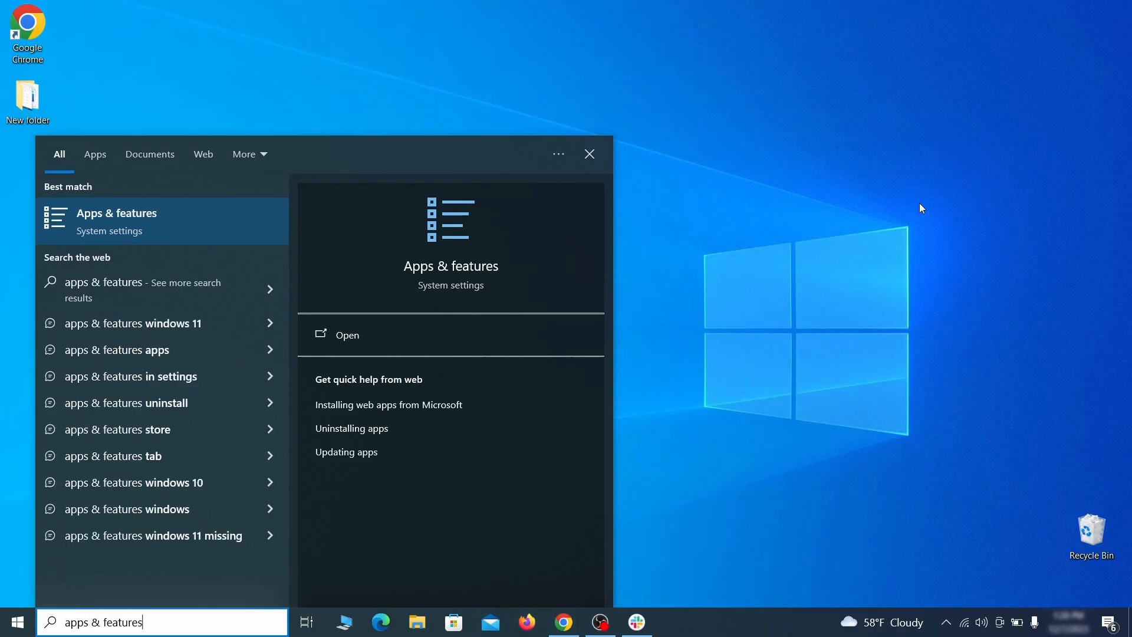
key(Return)
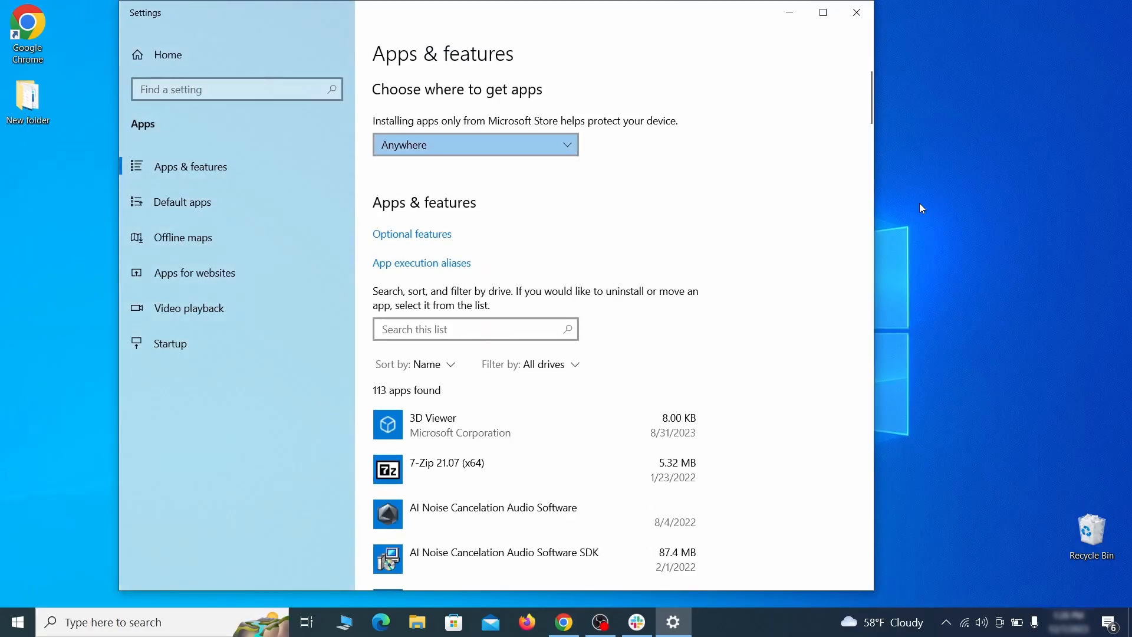
click(429, 364)
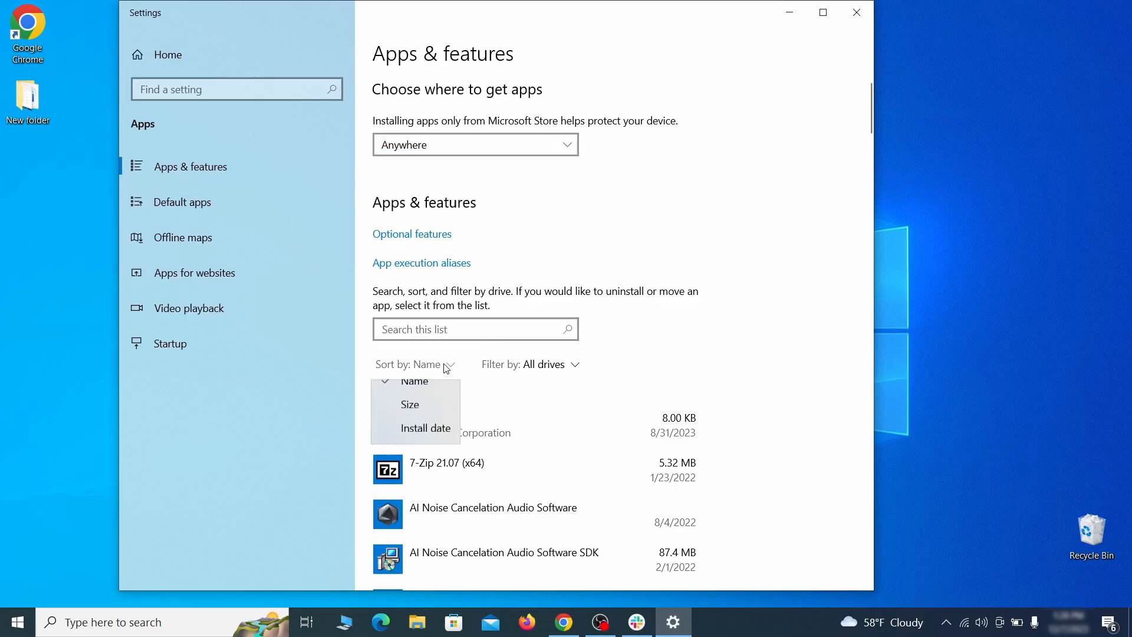
click(425, 442)
scroll(606, 394, down, 2)
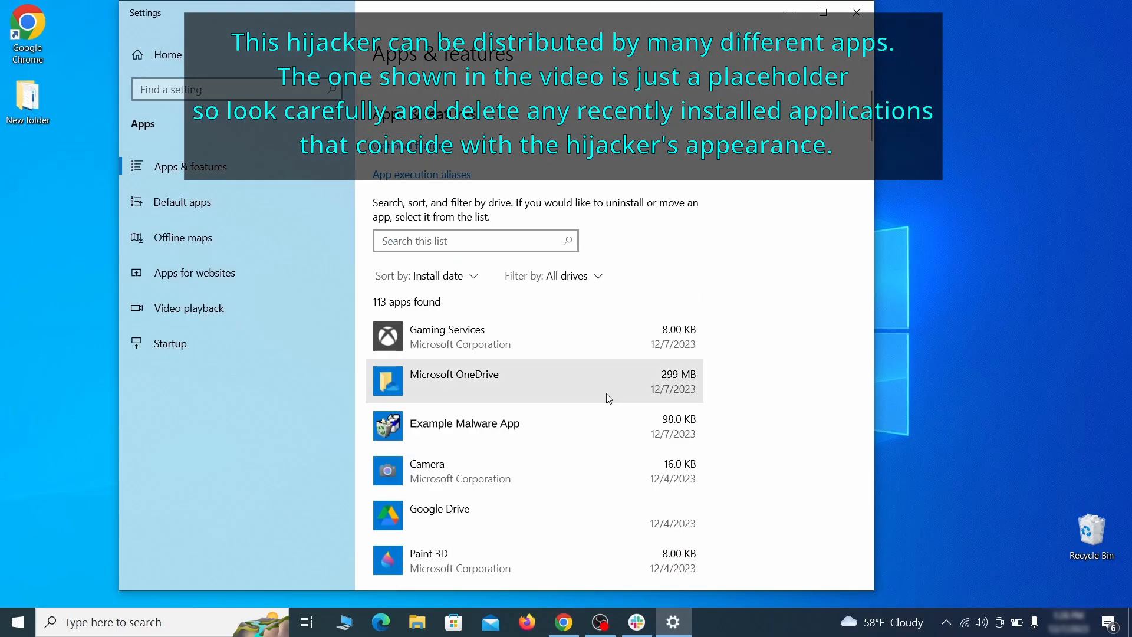
- Uninstall Example Malware App, confirm the removal, and close the Settings window
click(577, 419)
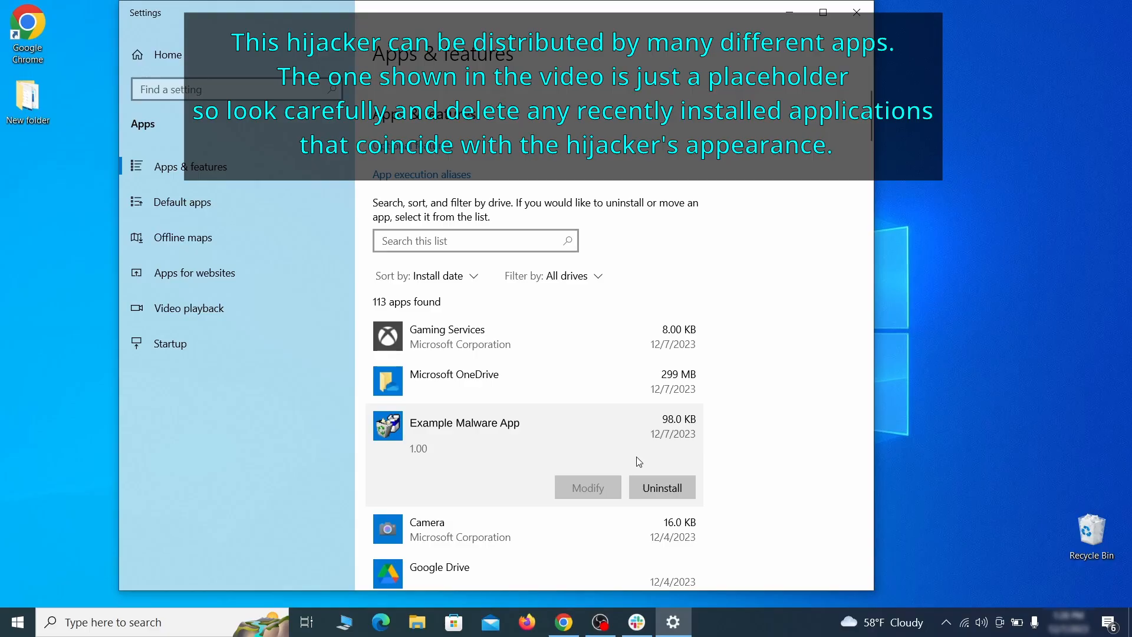
click(675, 485)
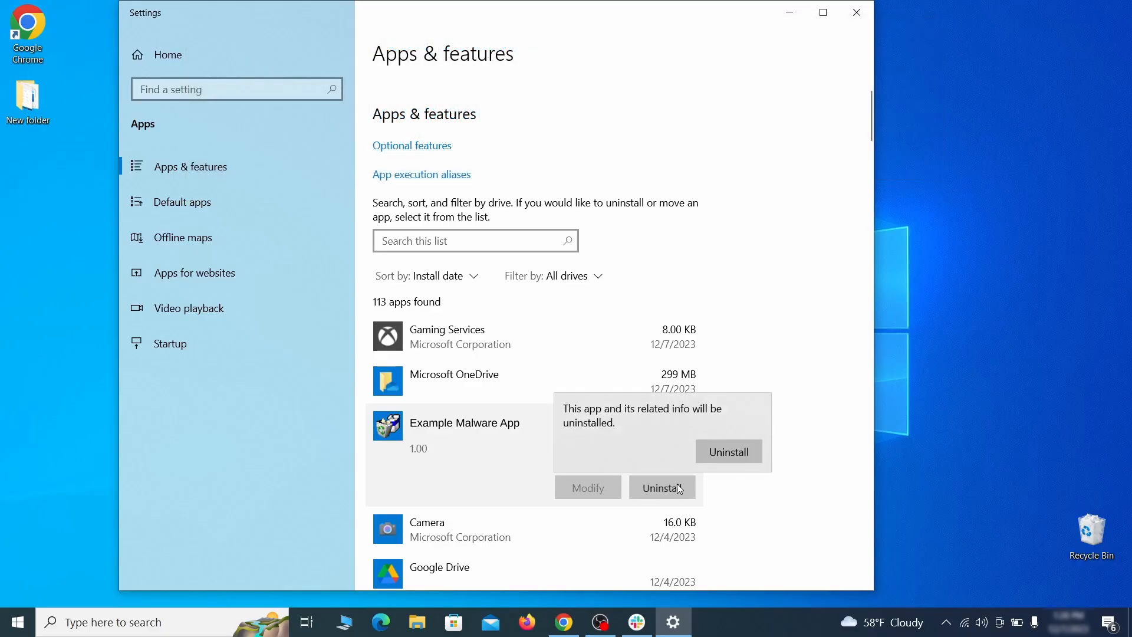
click(749, 451)
click(670, 449)
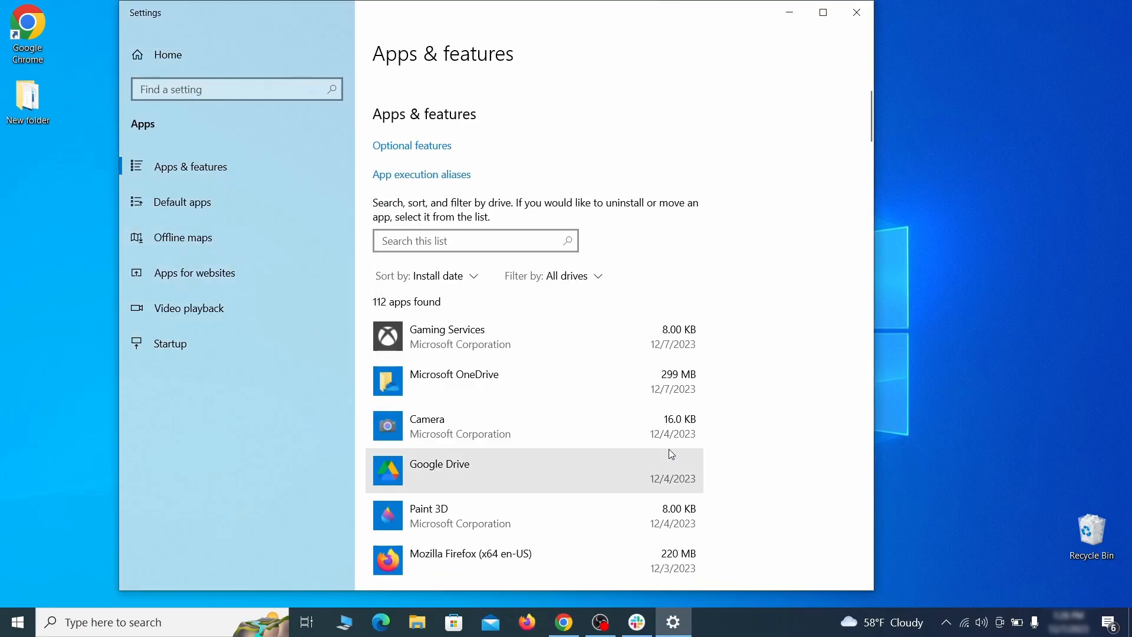
click(869, 18)
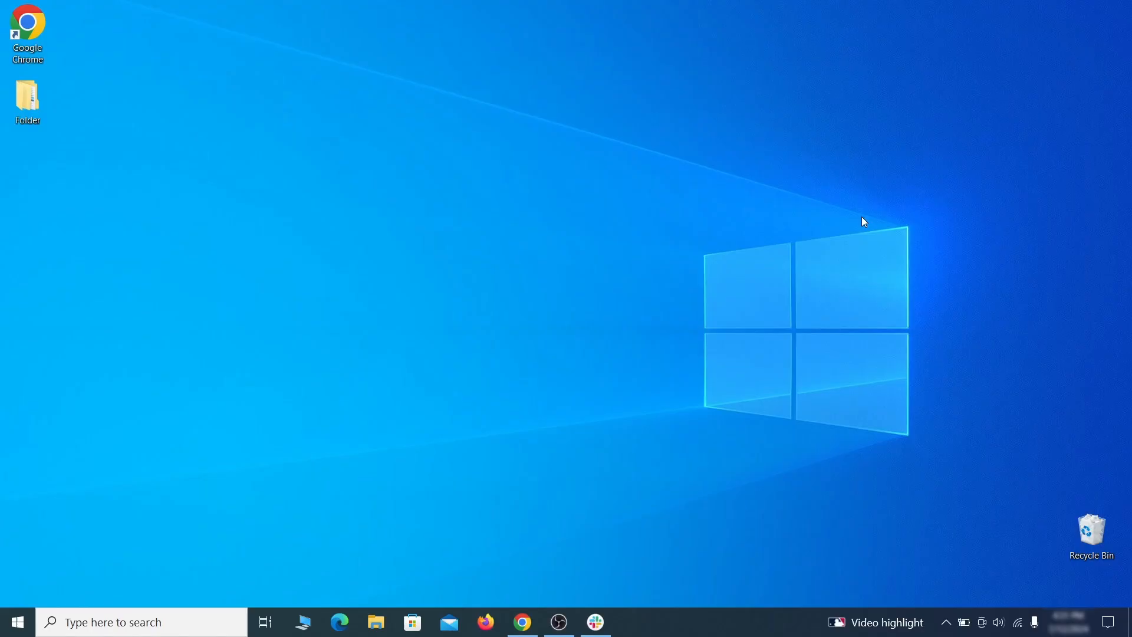
- In File Explorer Options, enable showing hidden files, folders, and drives, and apply the change
click(23, 619)
text(folder options)
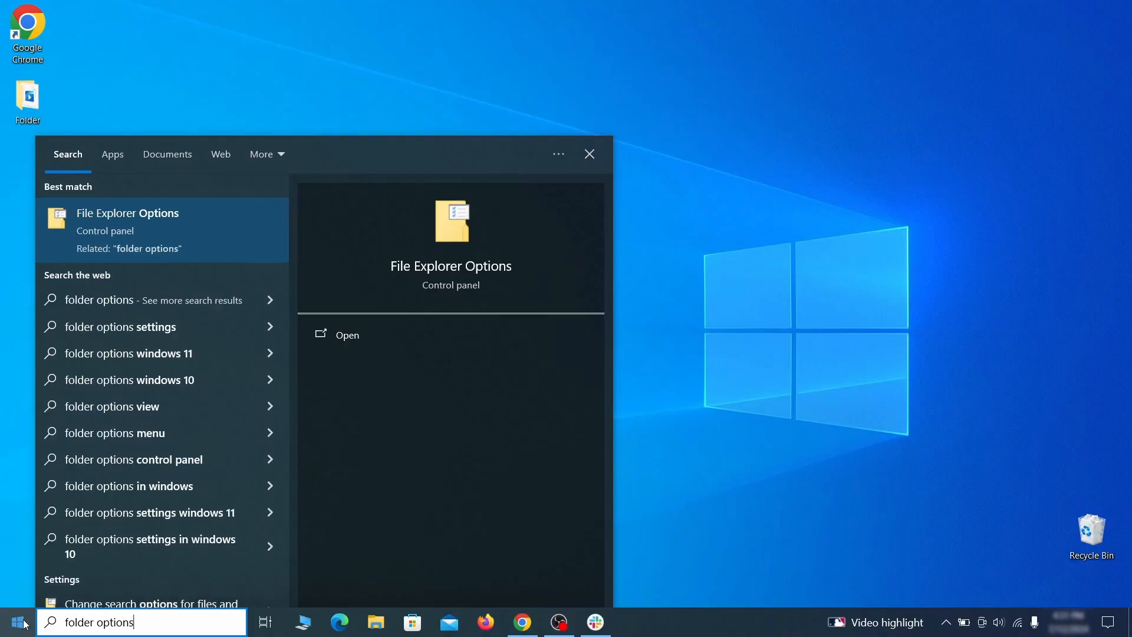
key(Return)
click(221, 143)
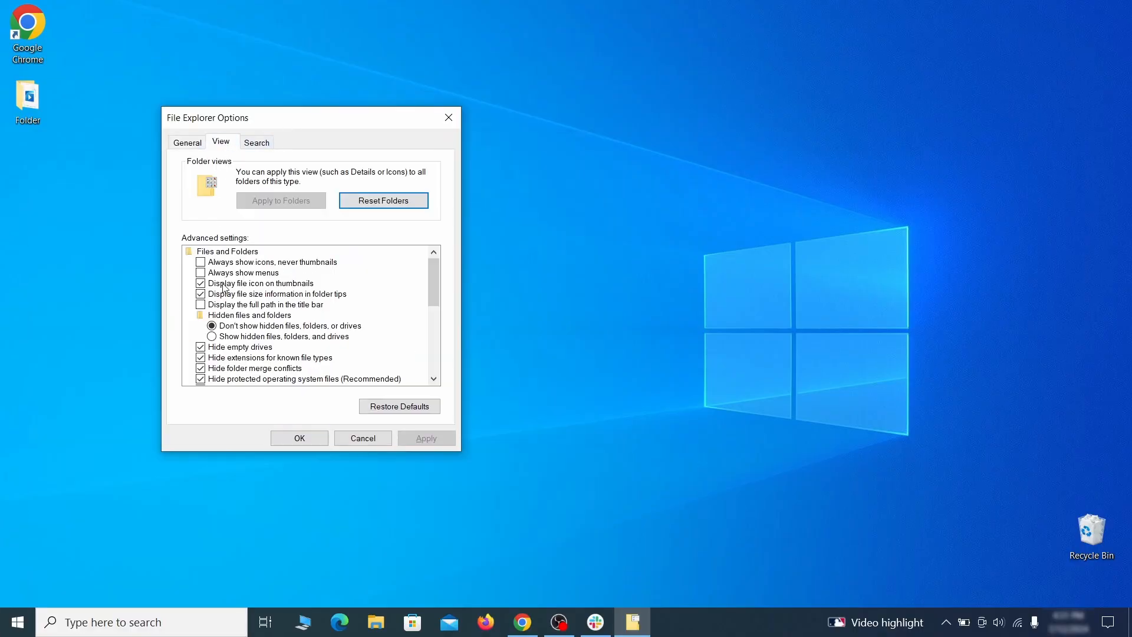
click(219, 337)
click(426, 437)
click(299, 438)
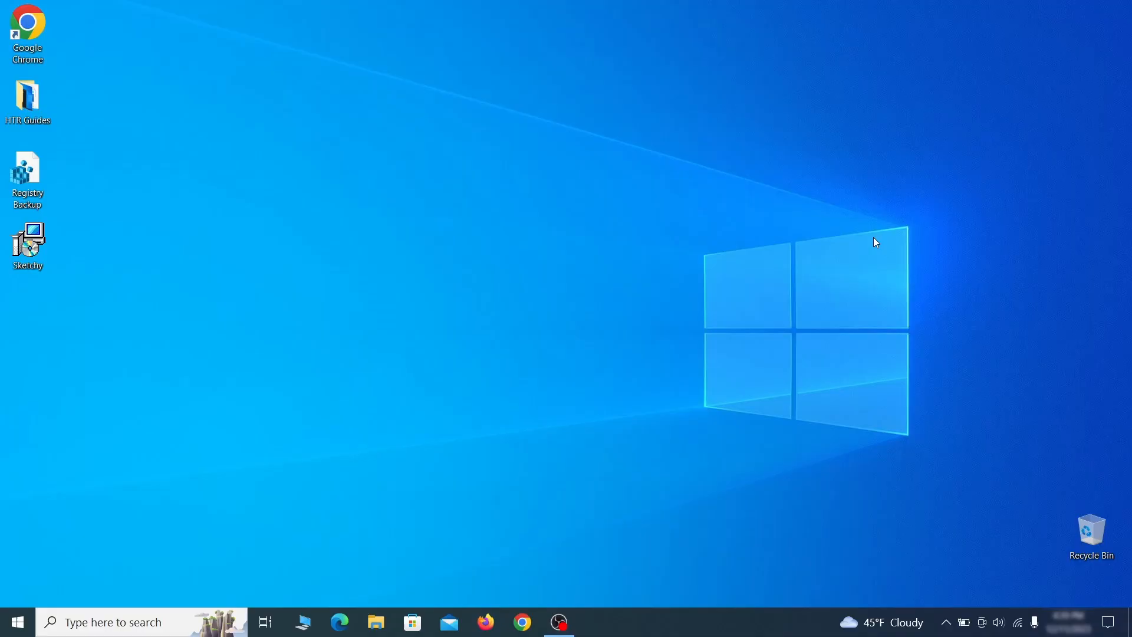
- Open Task Scheduler and display the tasks in the Task Scheduler Library
key(super)
text(task sched)
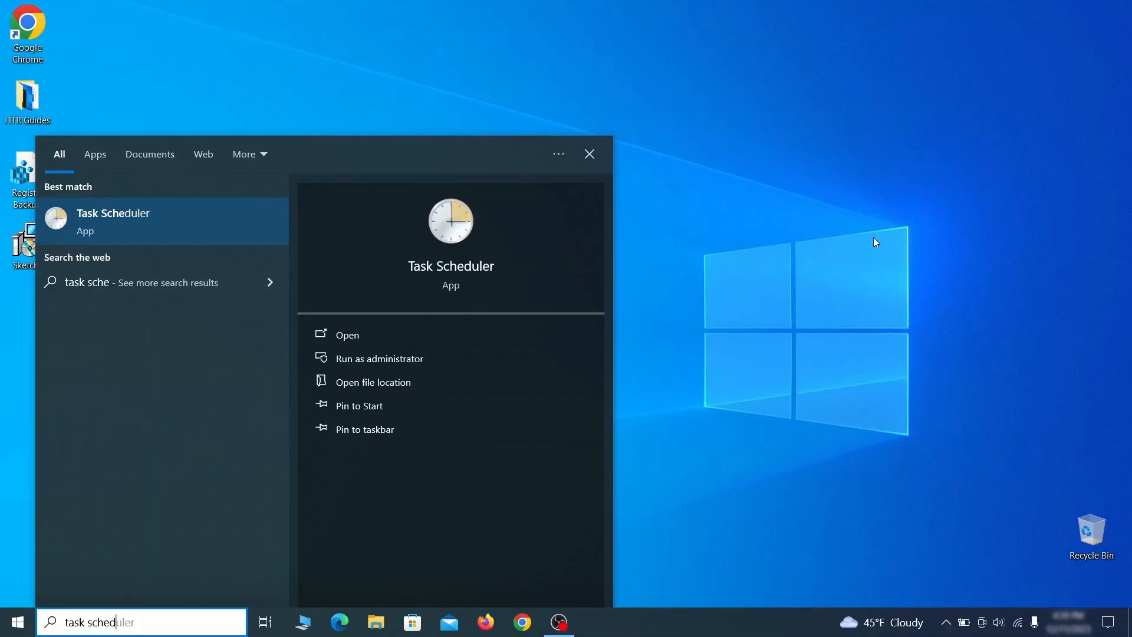
text(uler)
key(Return)
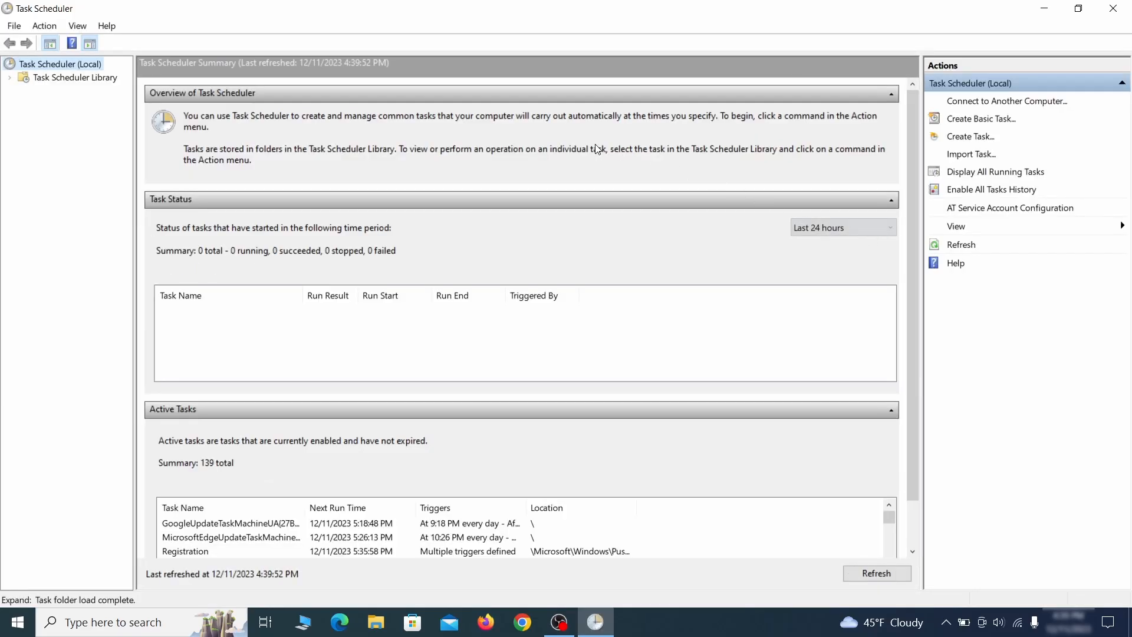
click(99, 78)
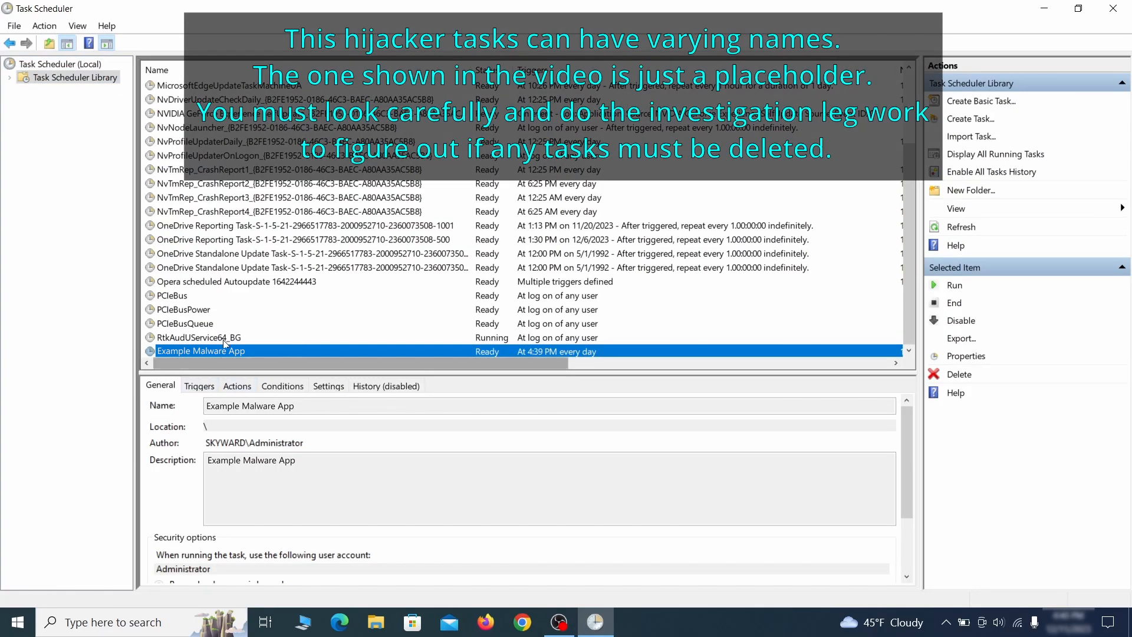
- Examine the triggers and actions in the properties of the Example Malware App task
right_click(325, 353)
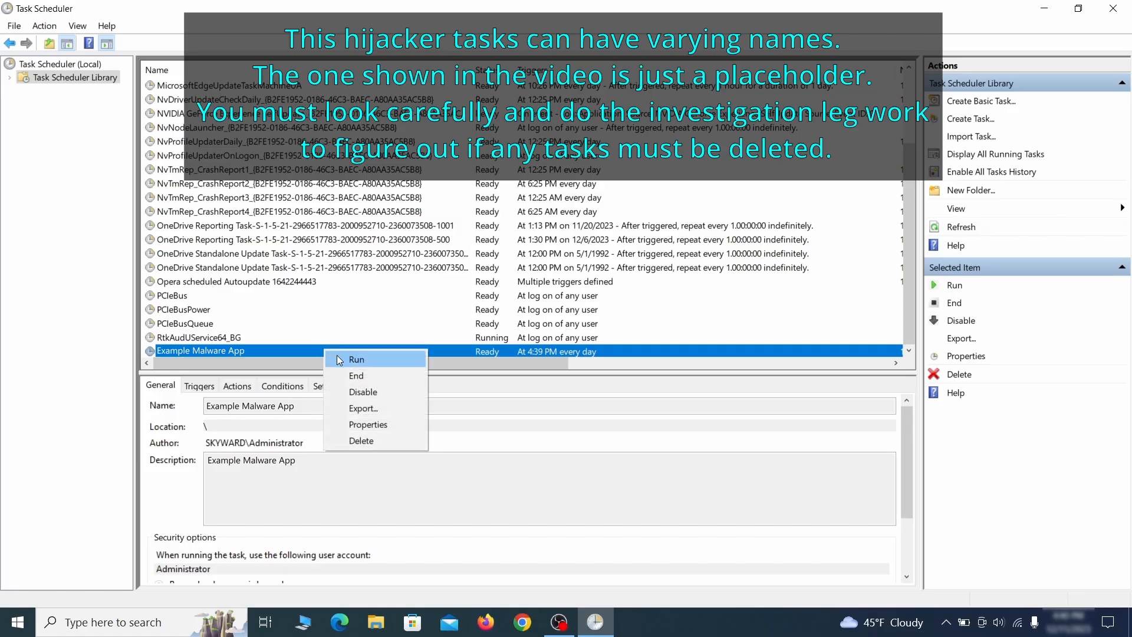
click(373, 425)
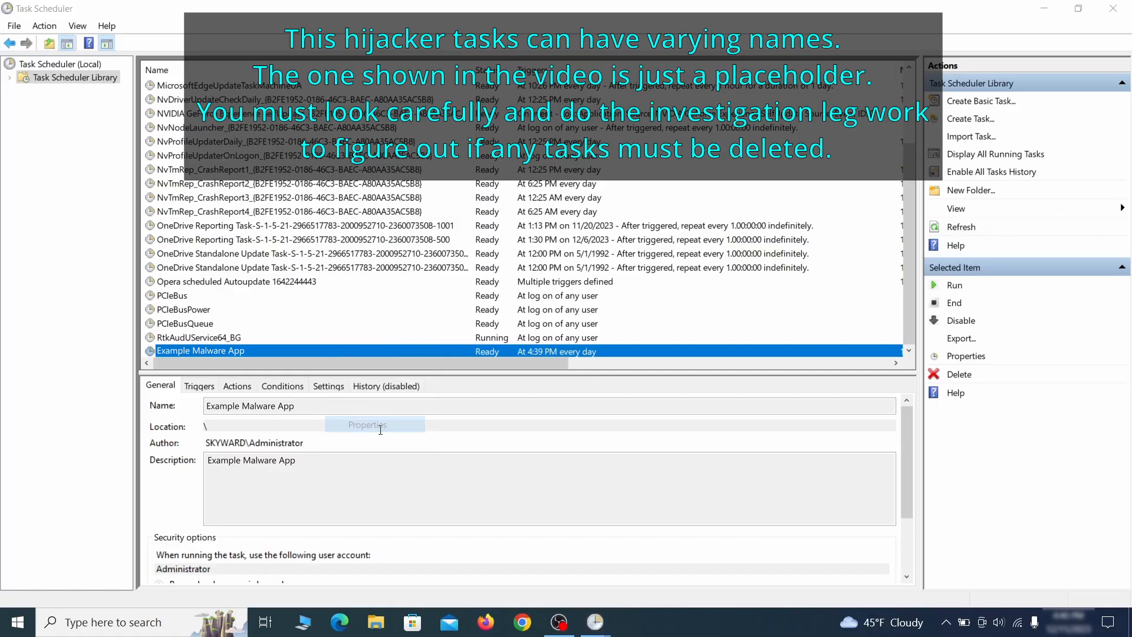
click(130, 97)
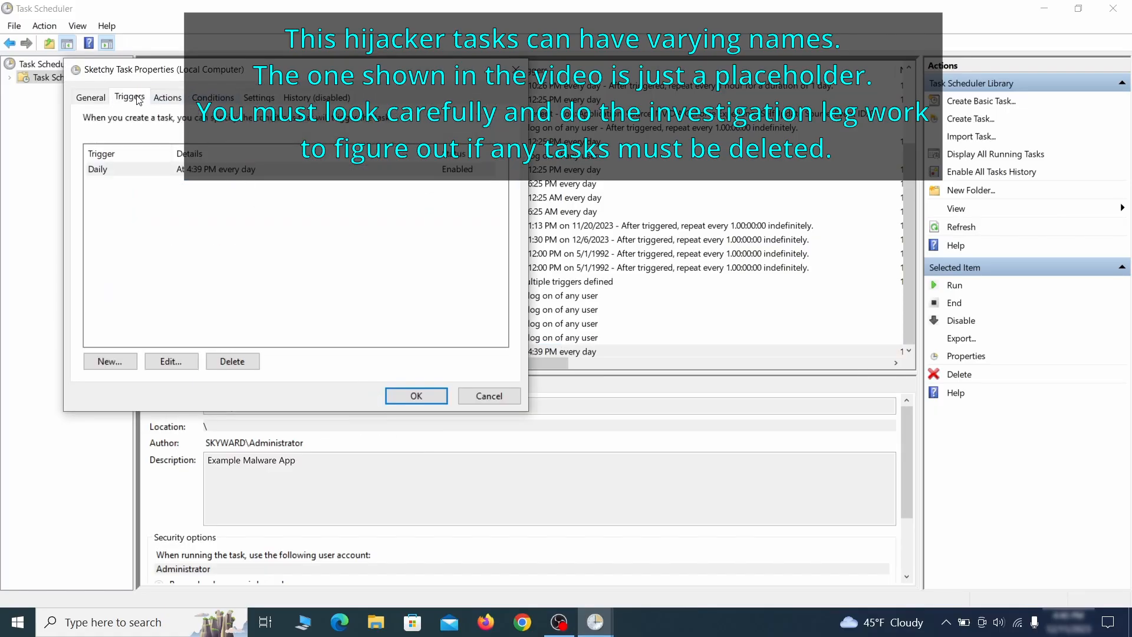
click(168, 97)
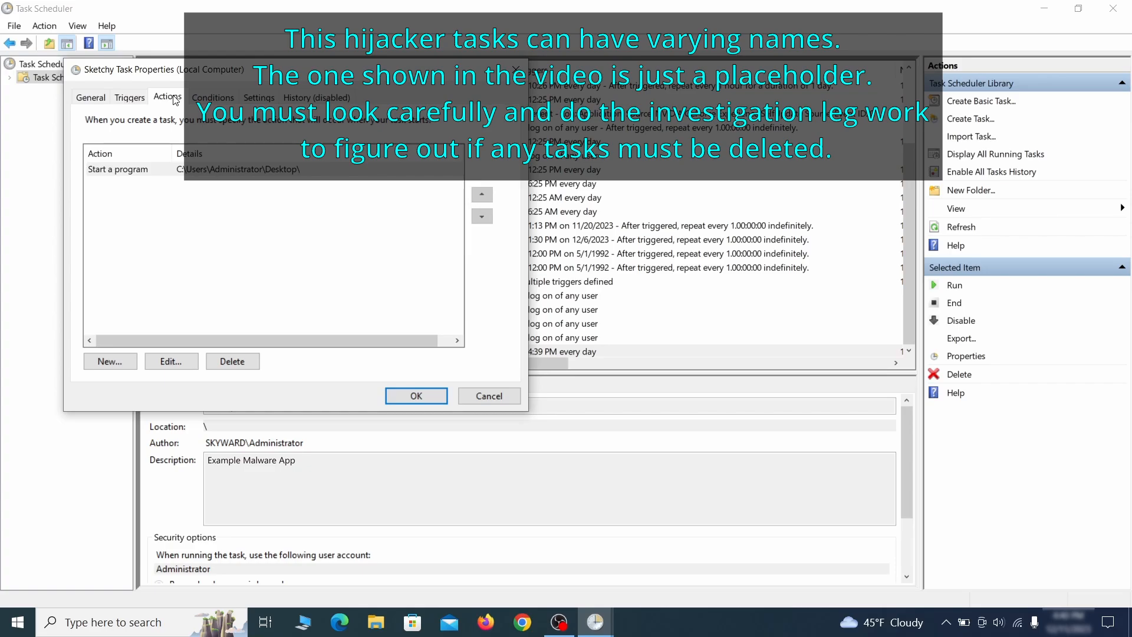
key(Escape)
- Delete the Example Malware App task from the Task Scheduler Library and confirm the deletion
right_click(365, 350)
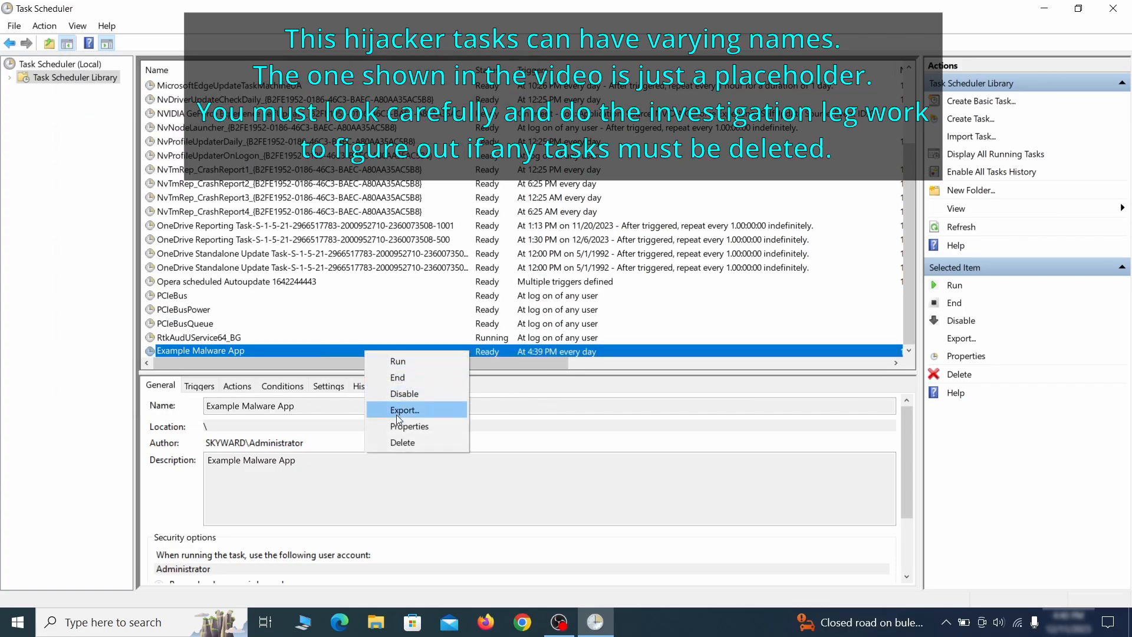
click(402, 442)
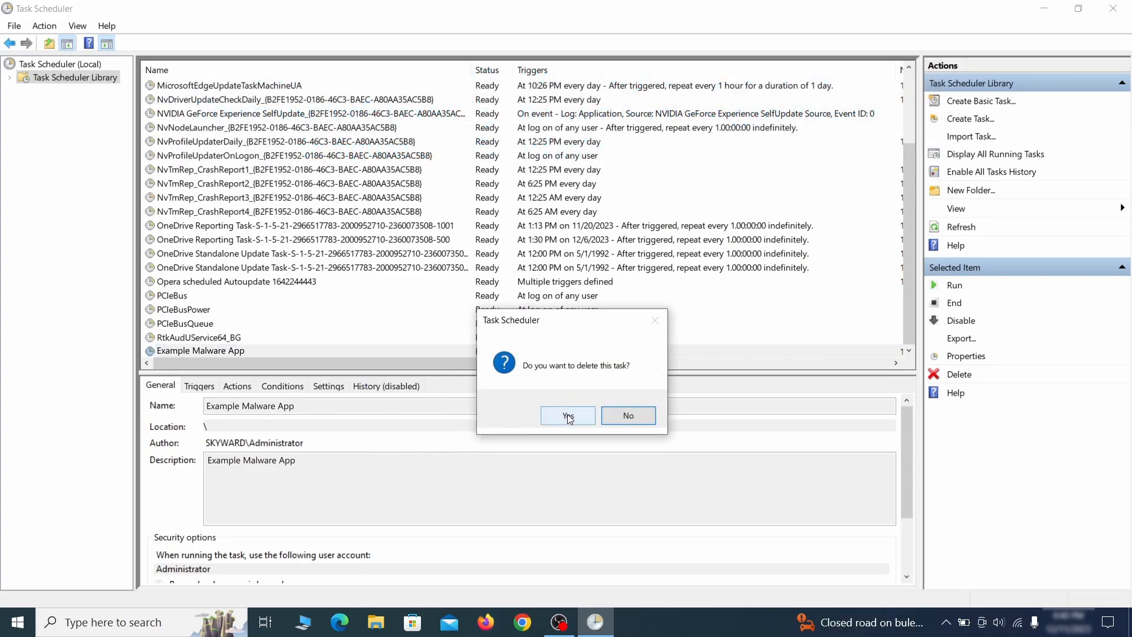
click(569, 415)
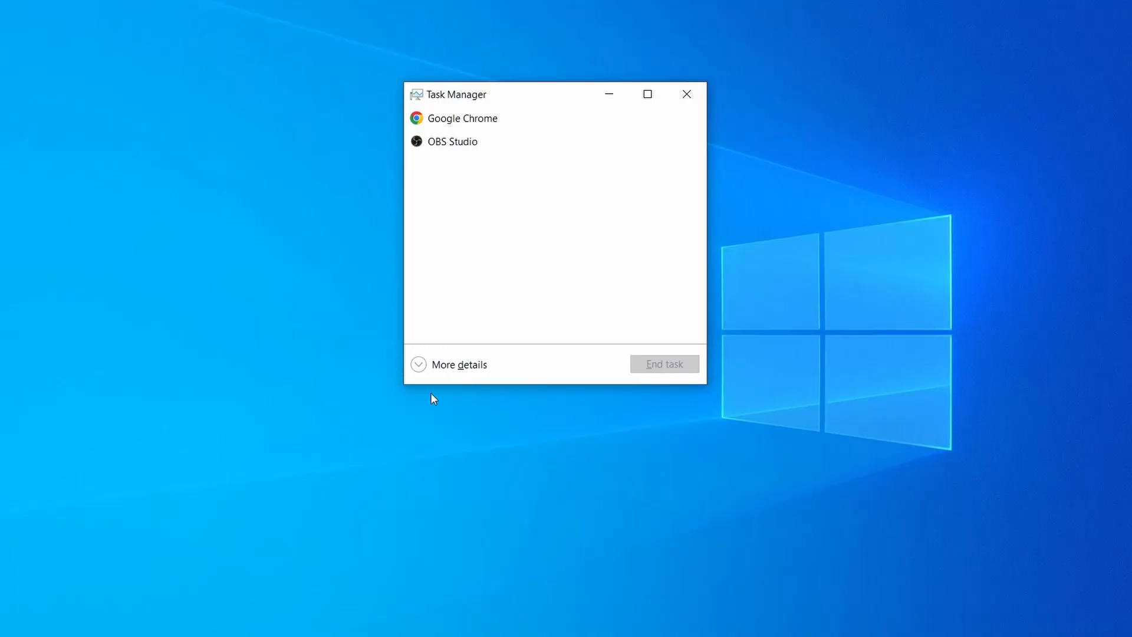
- Expand Task Manager to its detailed view and sort the processes by CPU, then by memory usage
click(419, 365)
click(556, 132)
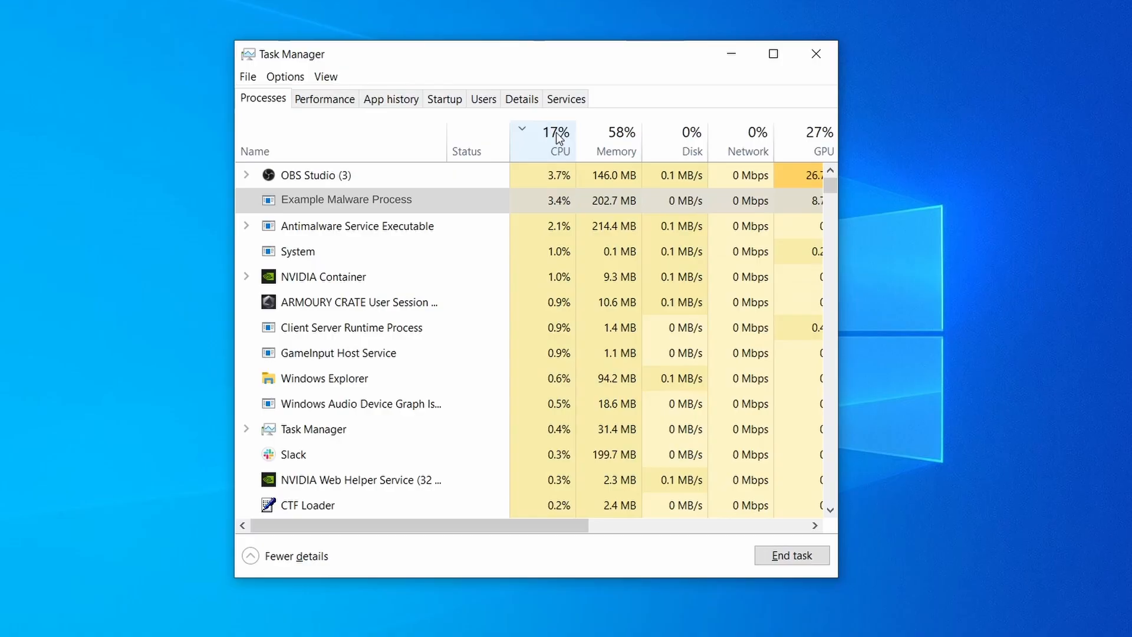
click(616, 138)
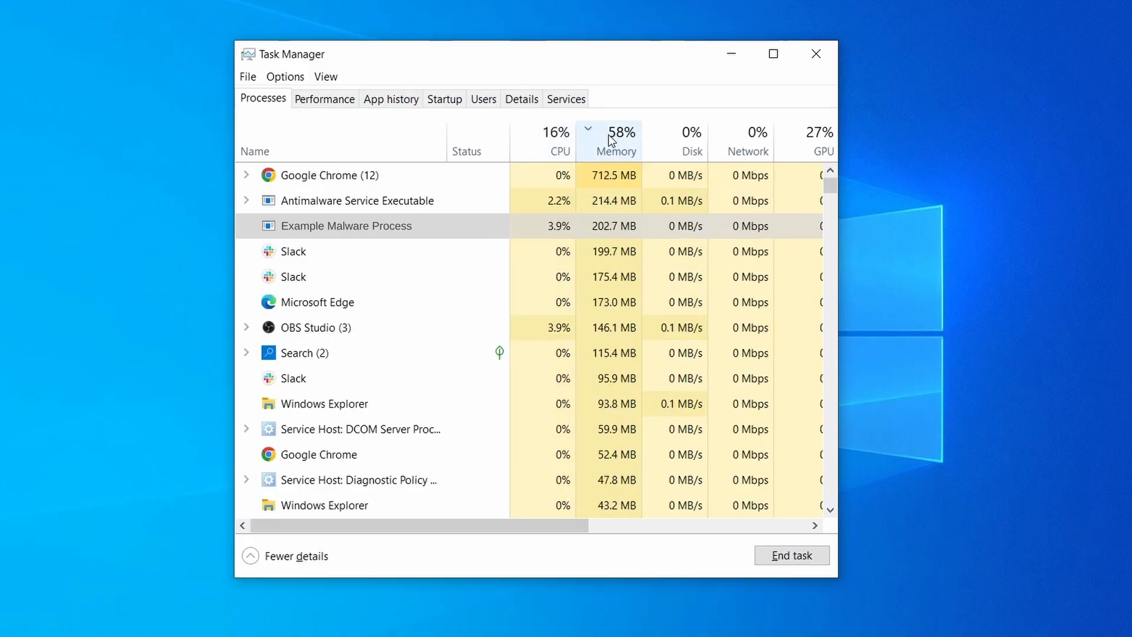
- Open the file location of Example Malware Process and delete all the files in that folder
right_click(541, 225)
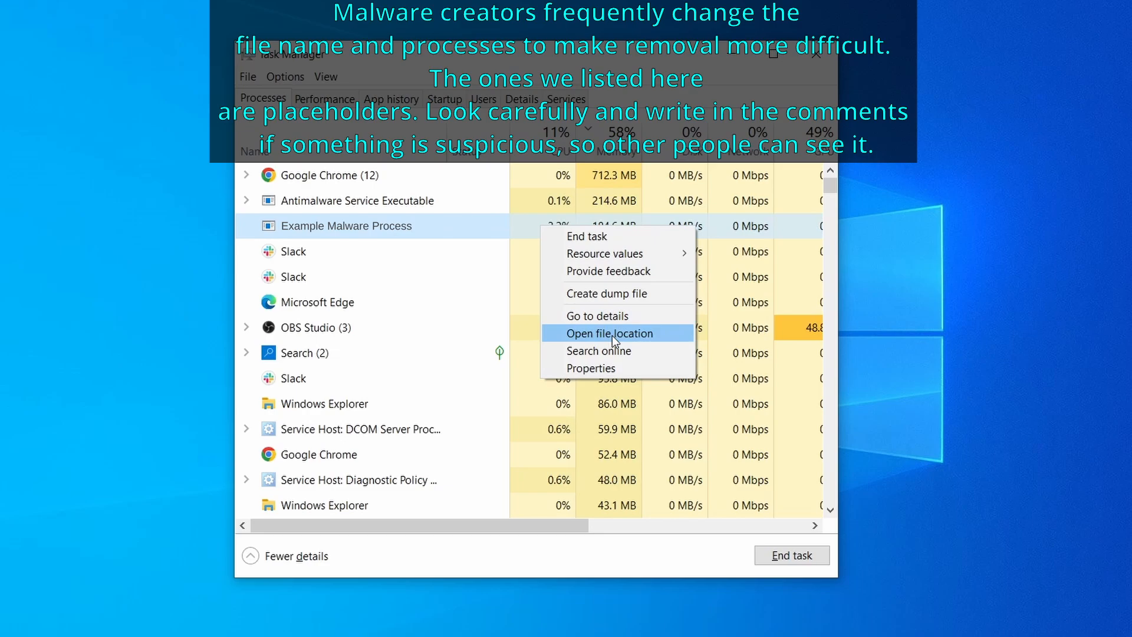
click(612, 335)
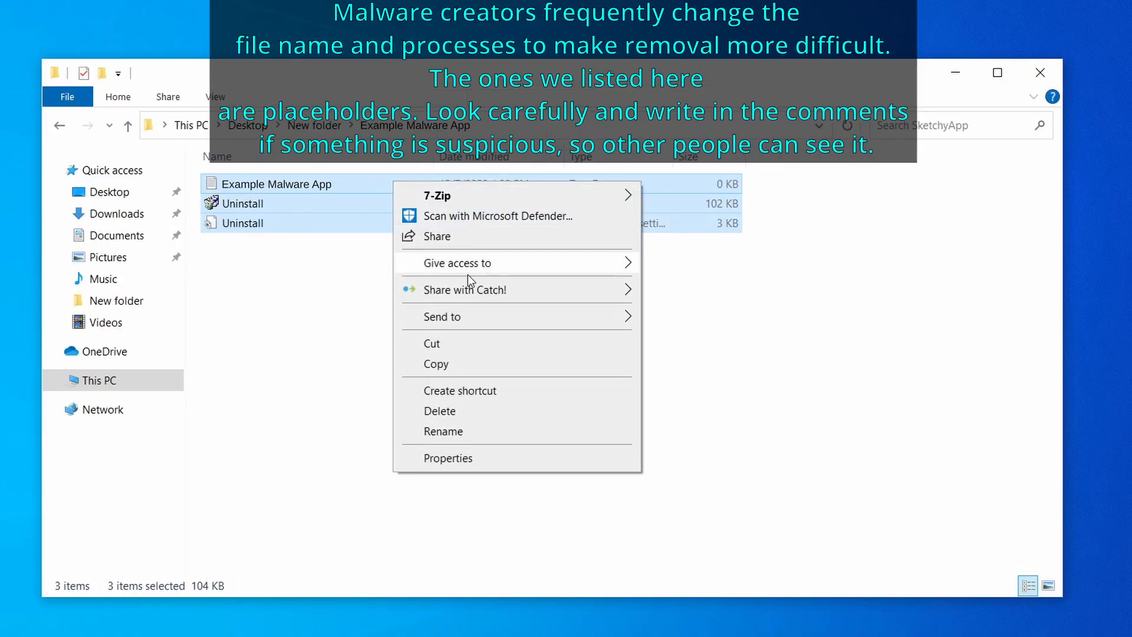
click(490, 408)
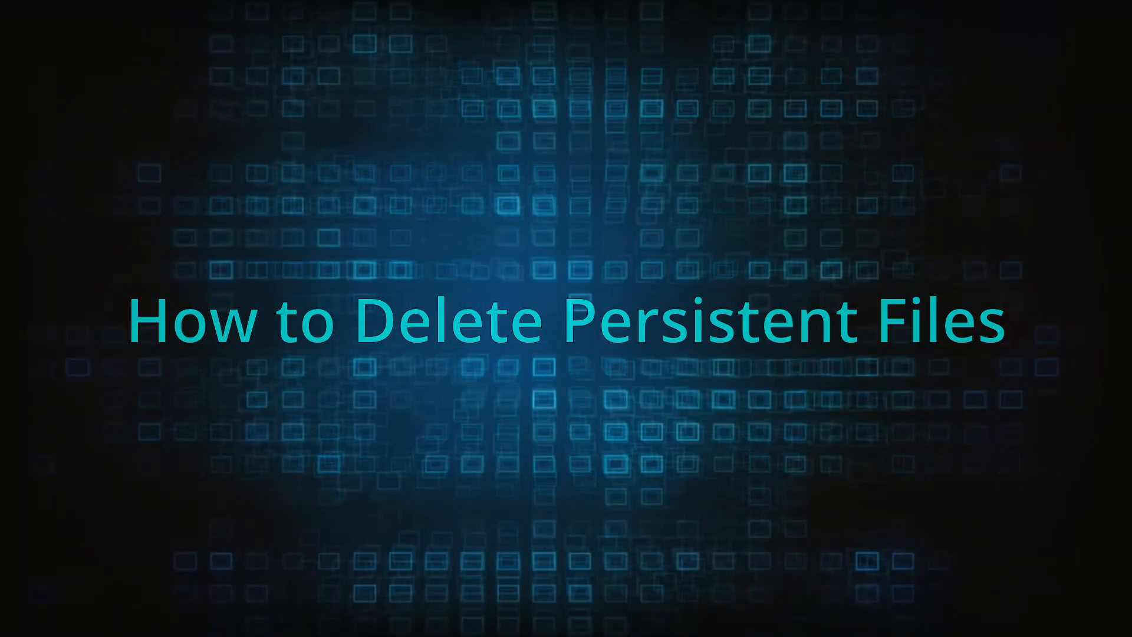
- Try to delete EXAMPLE_MALWARE_FOLDER from the Program Files folder
right_click(480, 270)
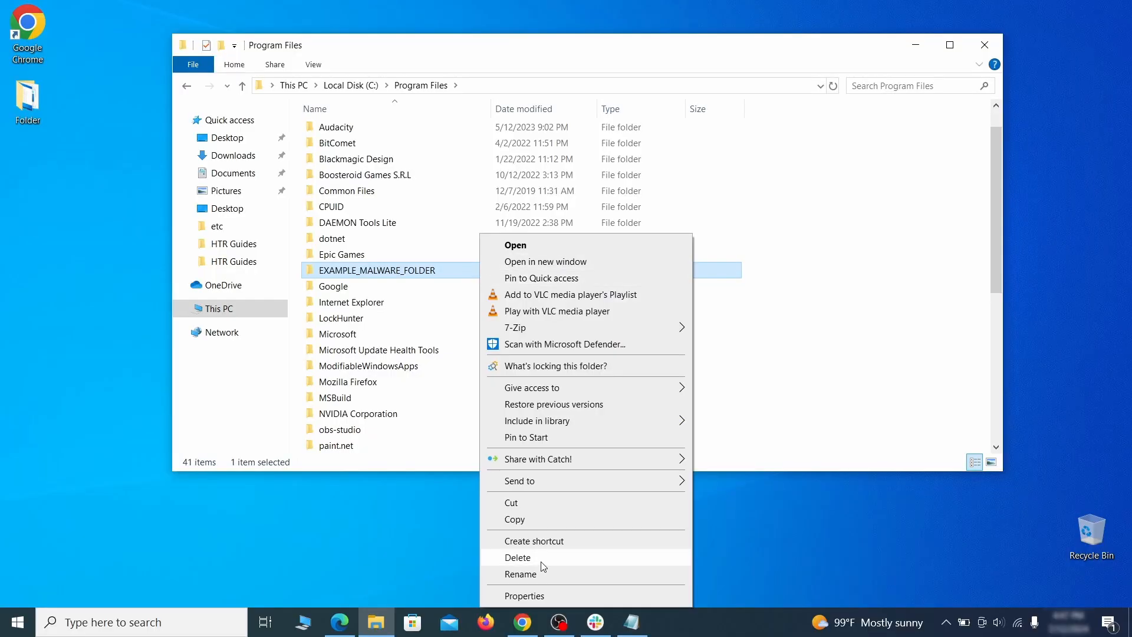
click(542, 559)
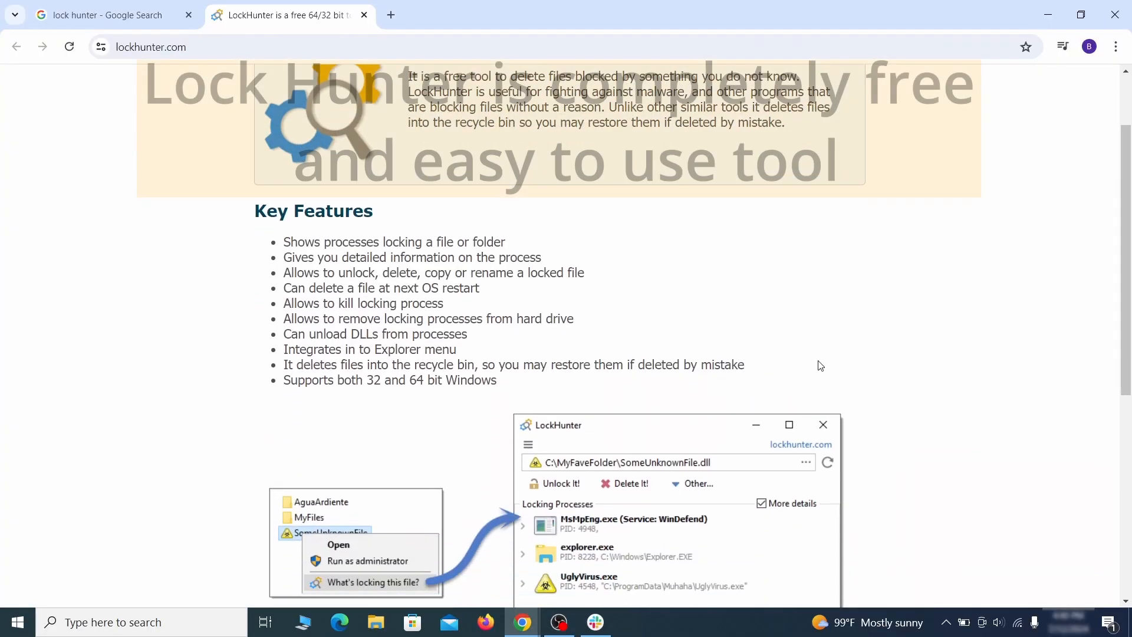
- Download LockHunter from lockhunter.com, launch its setup and start the installation
scroll(821, 366, down, 5)
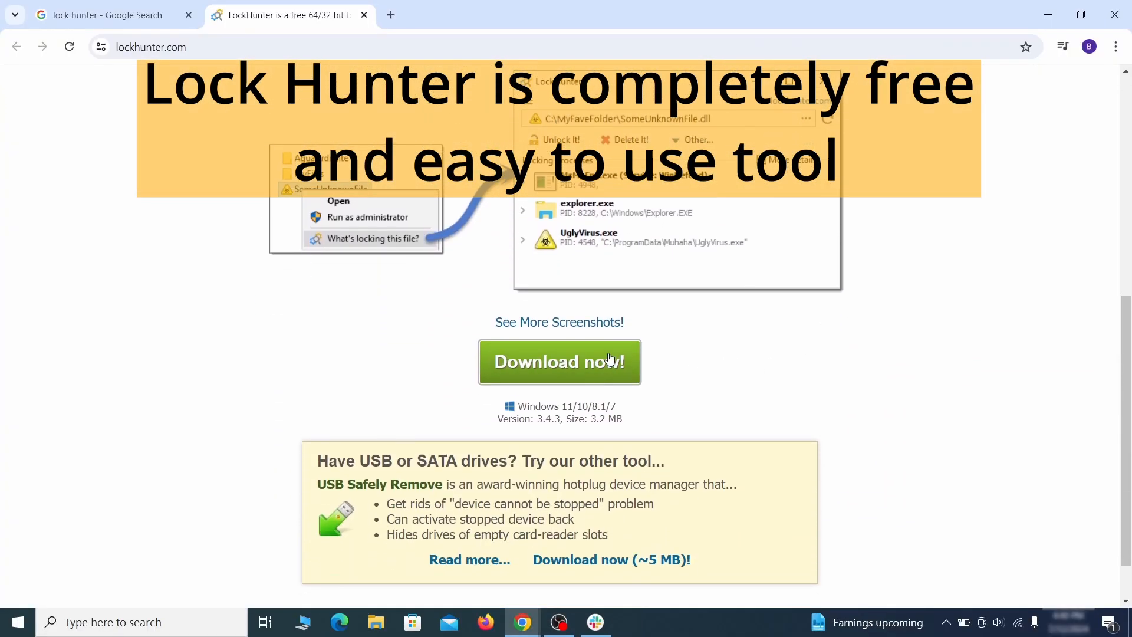
double_click(480, 172)
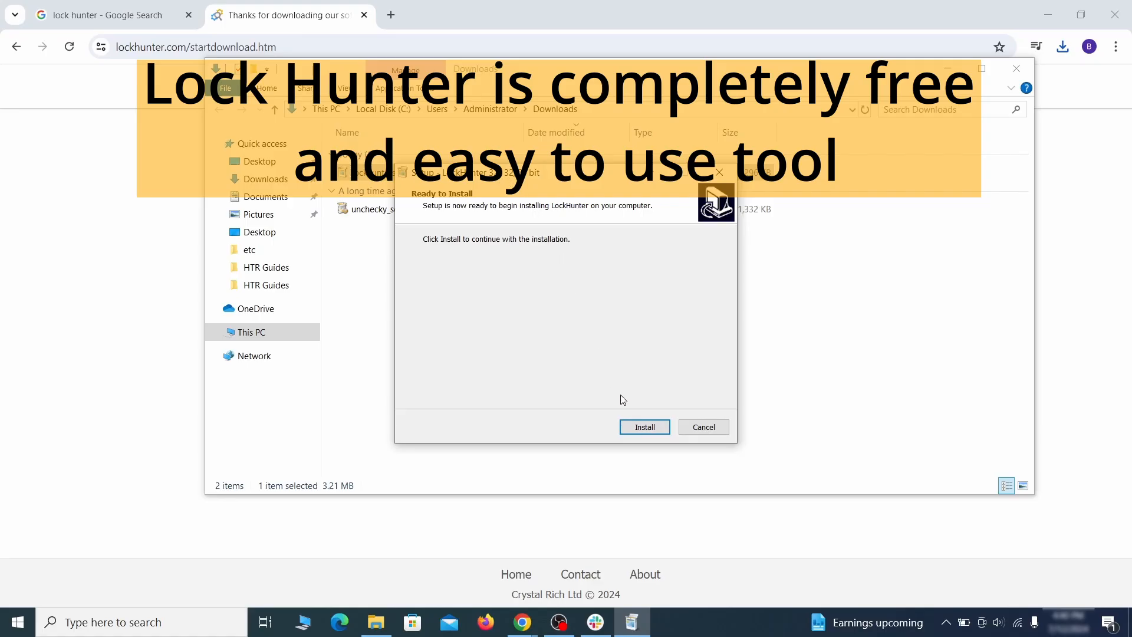
click(642, 427)
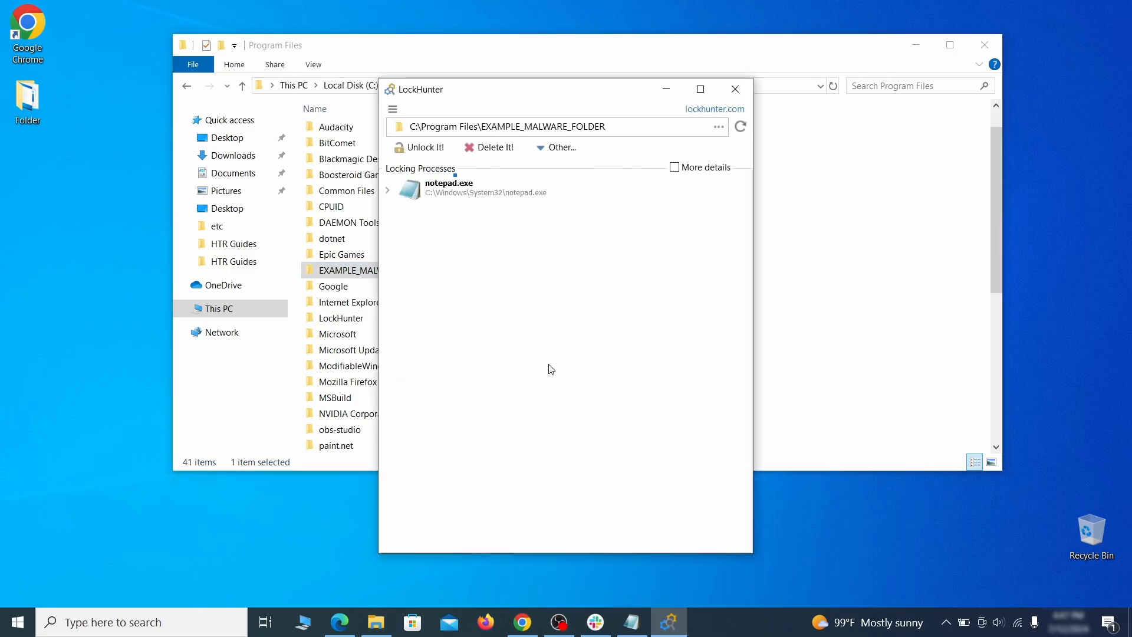
- Unlock and delete EXAMPLE_MALWARE_FOLDER in Program Files with LockHunter, confirm the deletion and close LockHunter
click(505, 151)
click(624, 368)
click(734, 90)
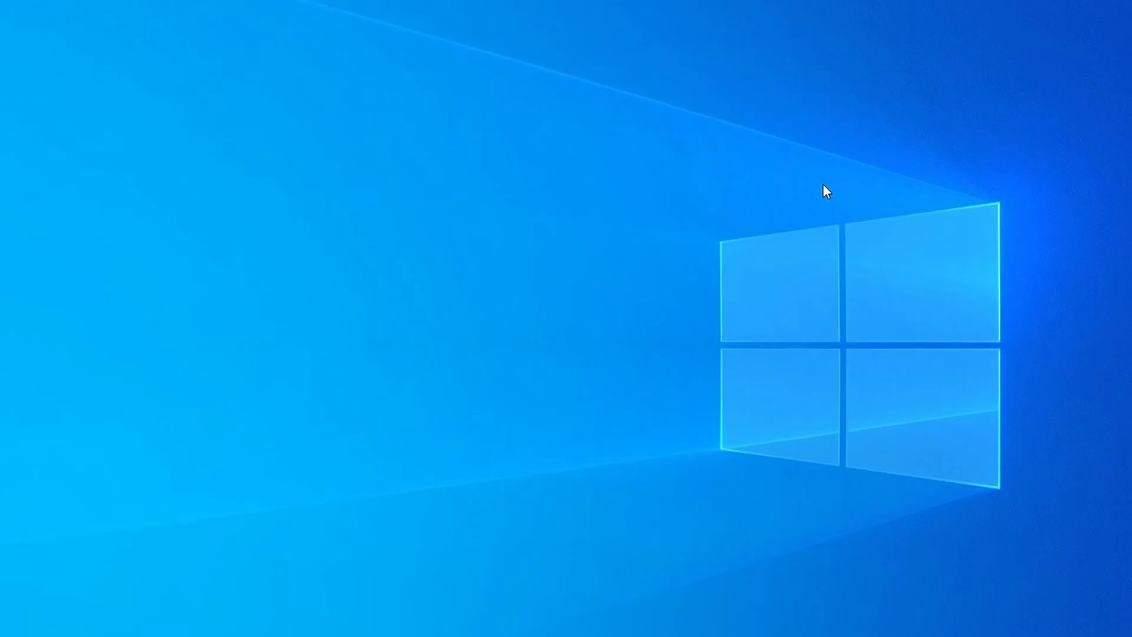
- Reopen Task Manager and sort the processes by CPU, then by memory, to check for remaining suspicious processes
key(ctrl+shift+Escape)
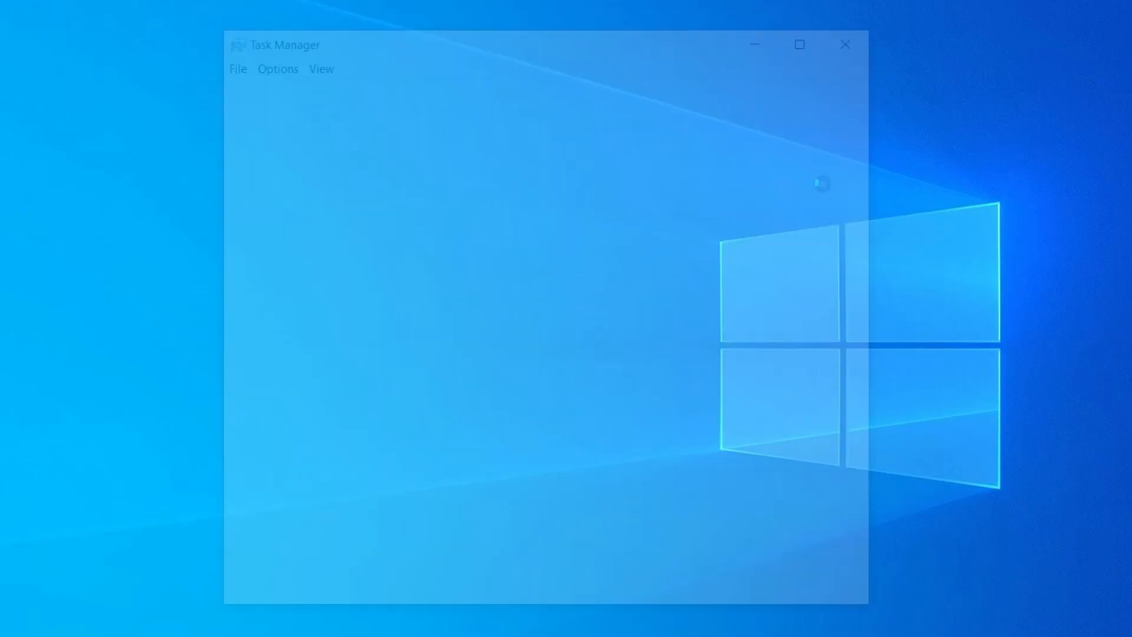
click(546, 140)
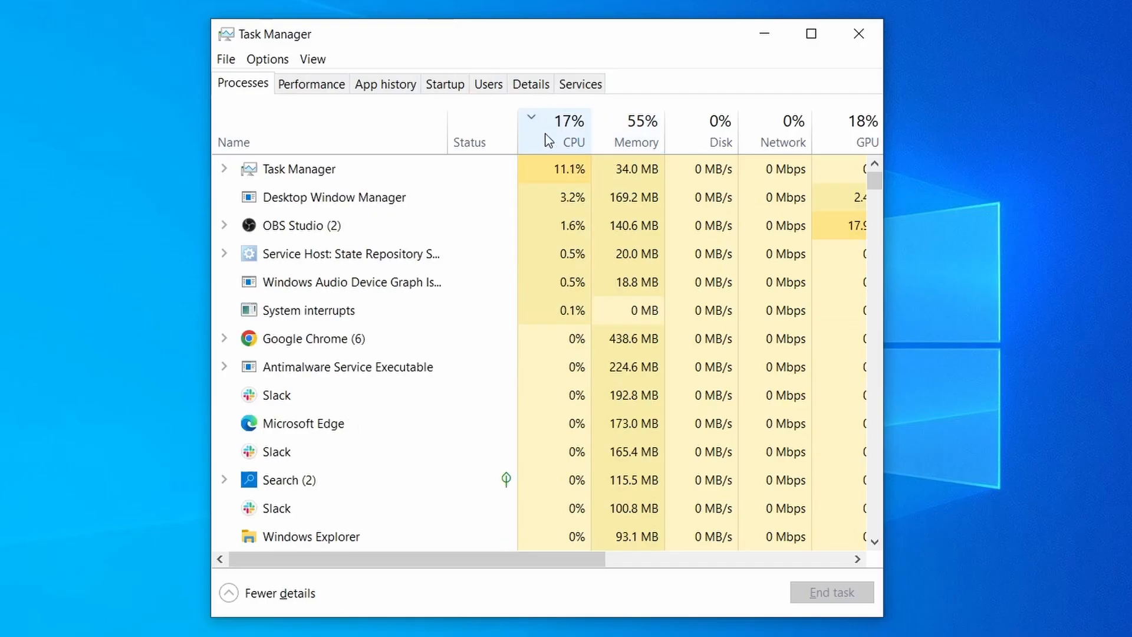
click(643, 128)
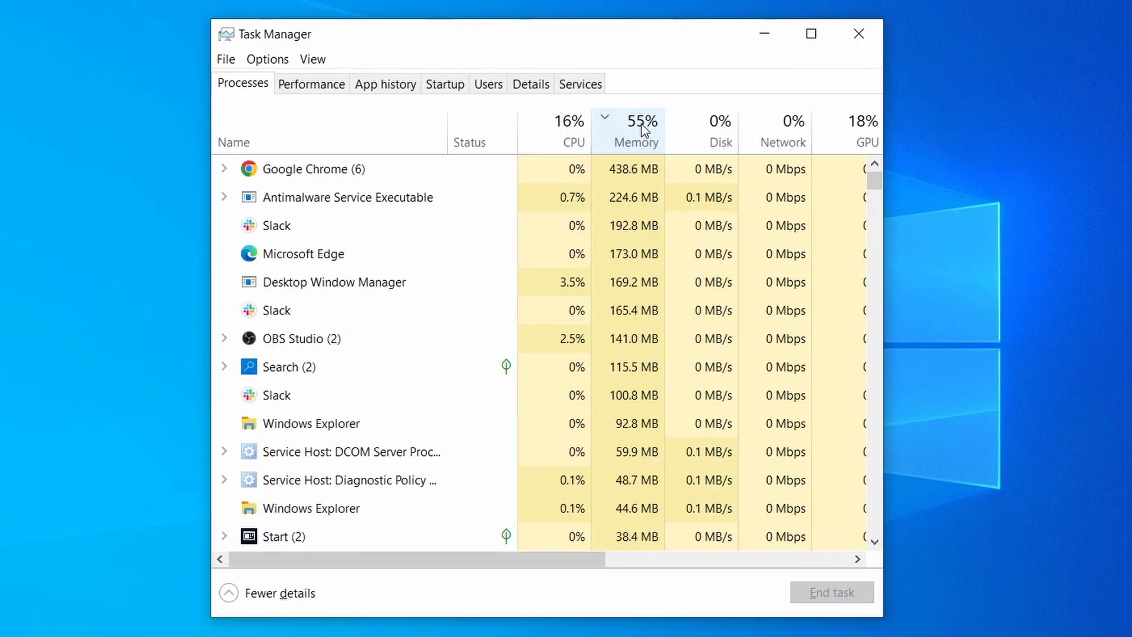
scroll(491, 396, down, 2)
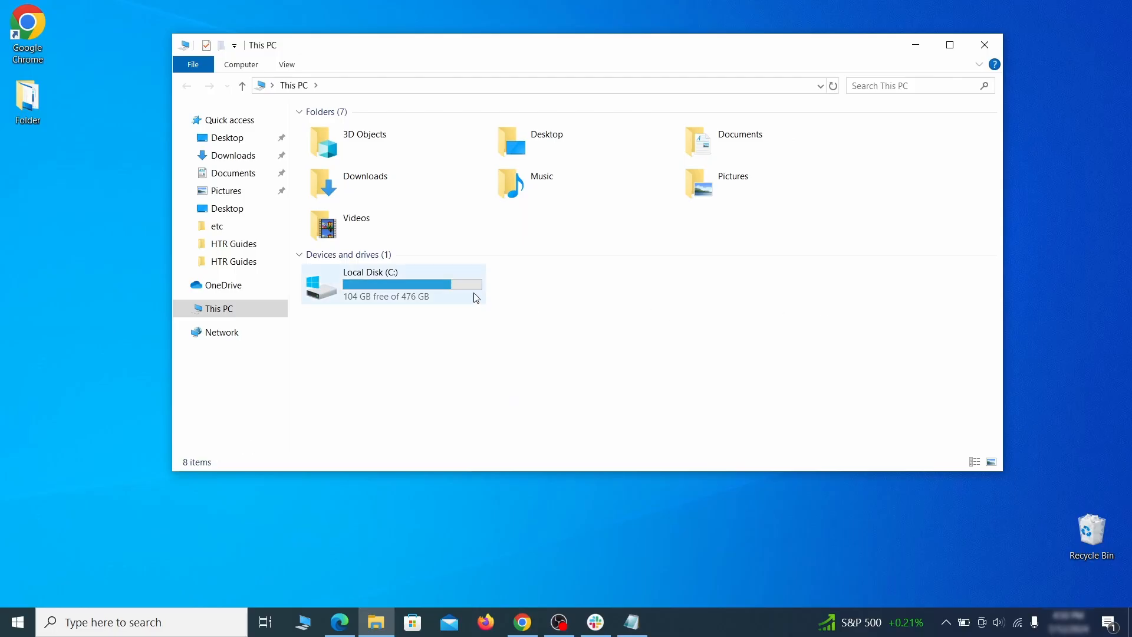
- Browse to the AppData Roaming folder of the personal user profile under Users on Local Disk (C:)
double_click(472, 296)
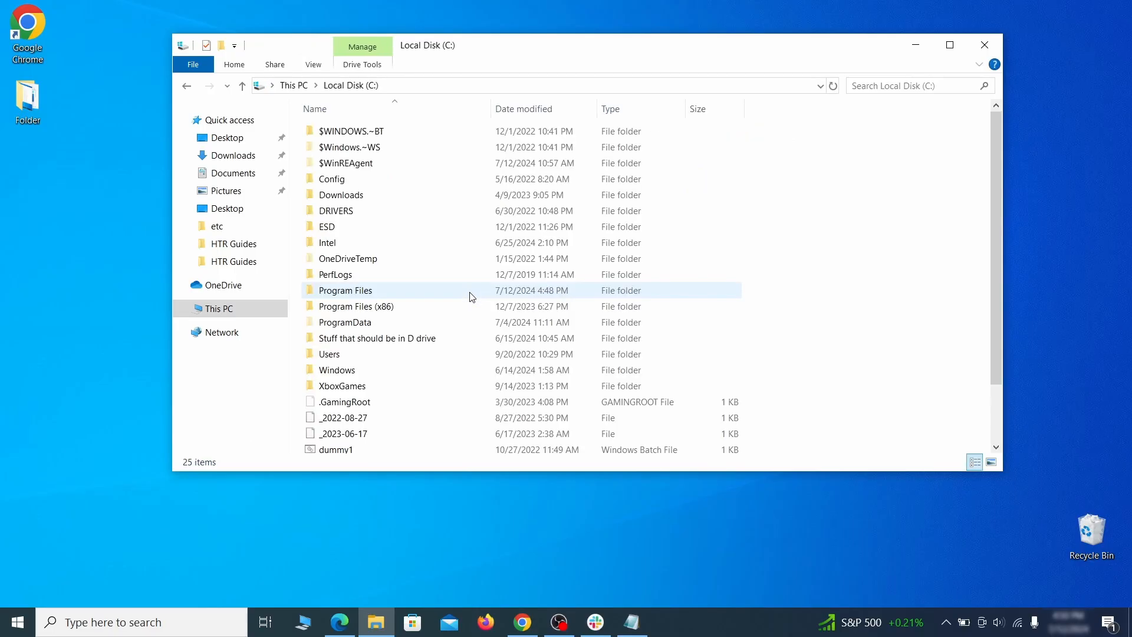
double_click(360, 357)
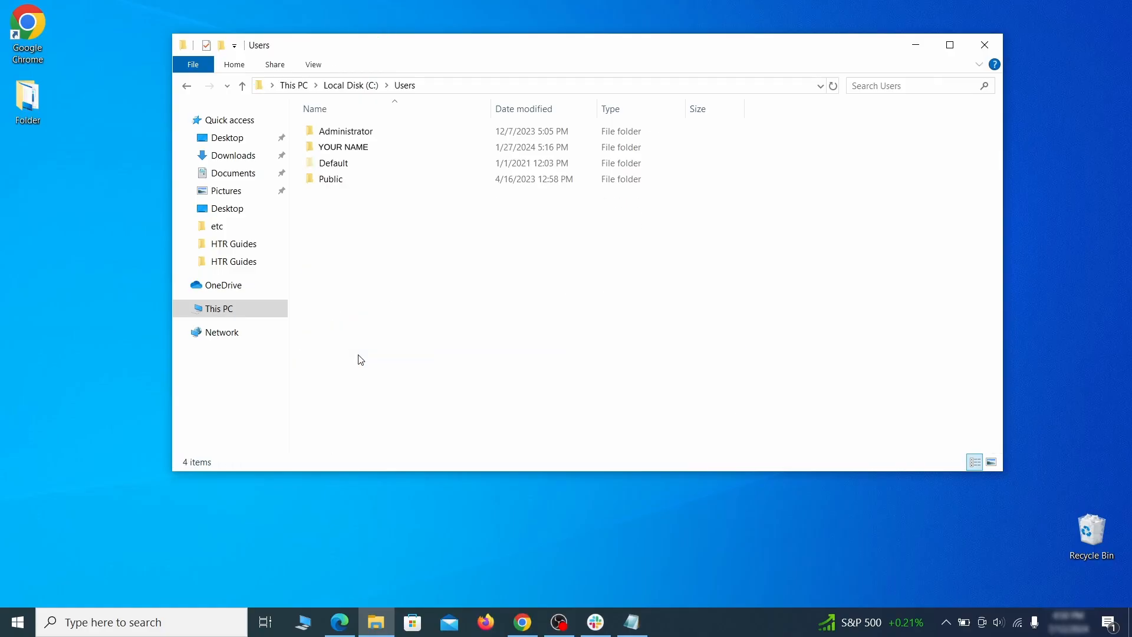
double_click(476, 148)
double_click(469, 211)
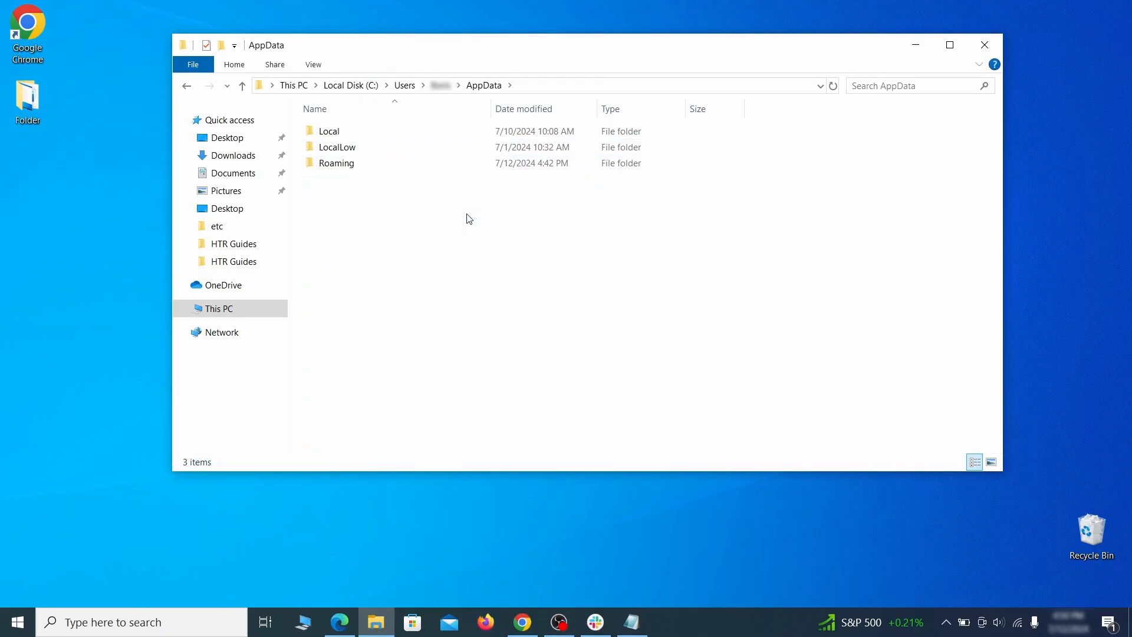
double_click(465, 164)
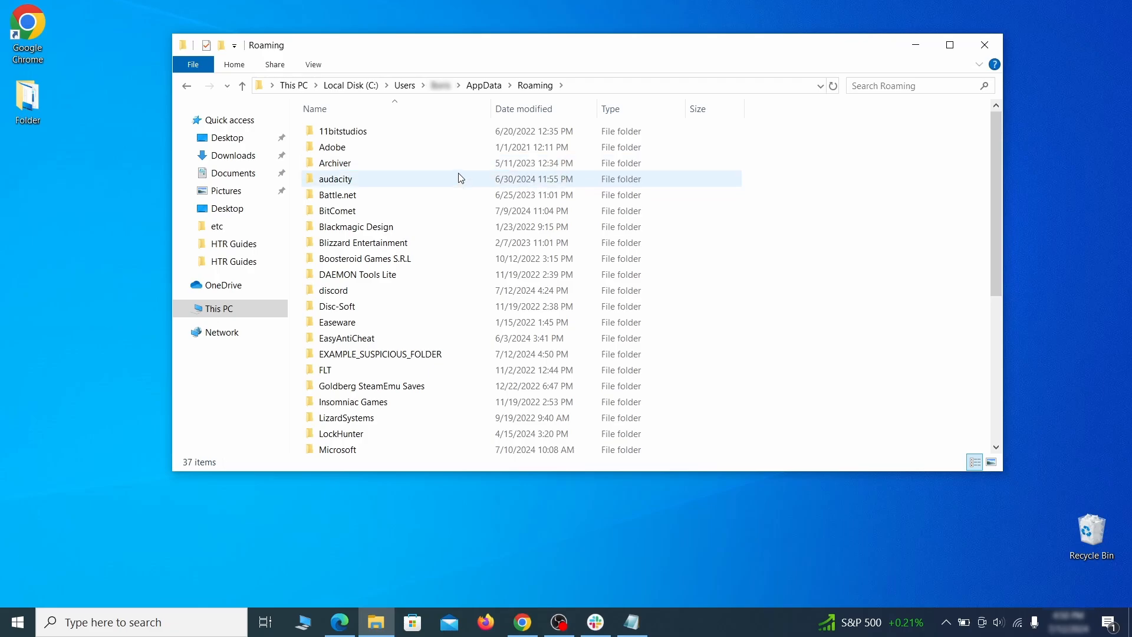
scroll(454, 211, down, 1)
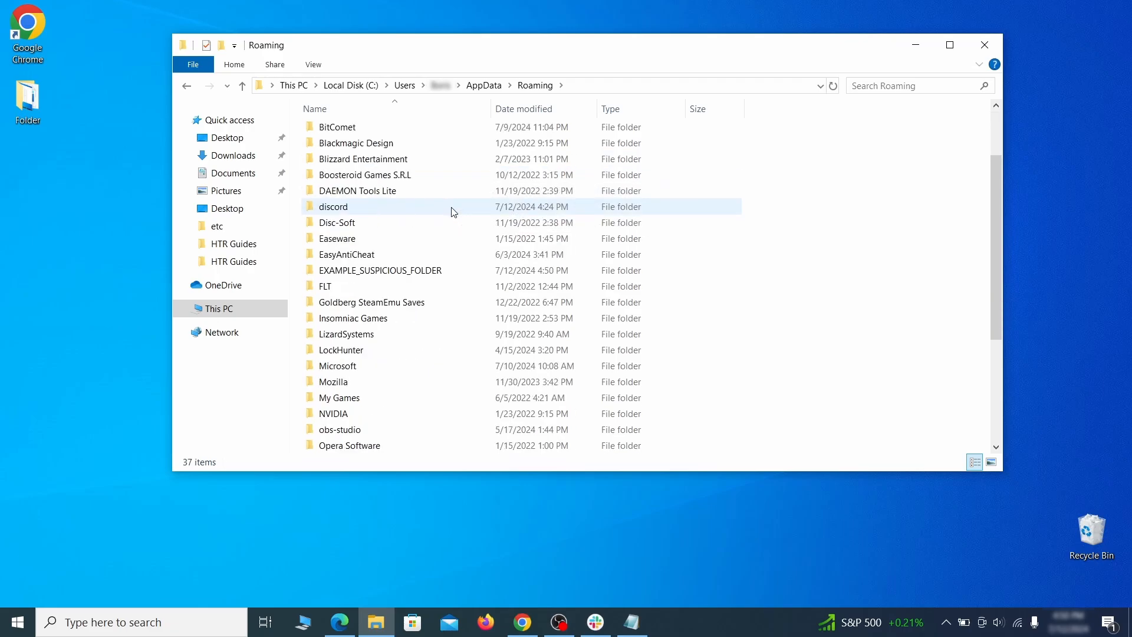
- Try to delete EXAMPLE_SUSPICIOUS_FOLDER from the Roaming folder
click(466, 272)
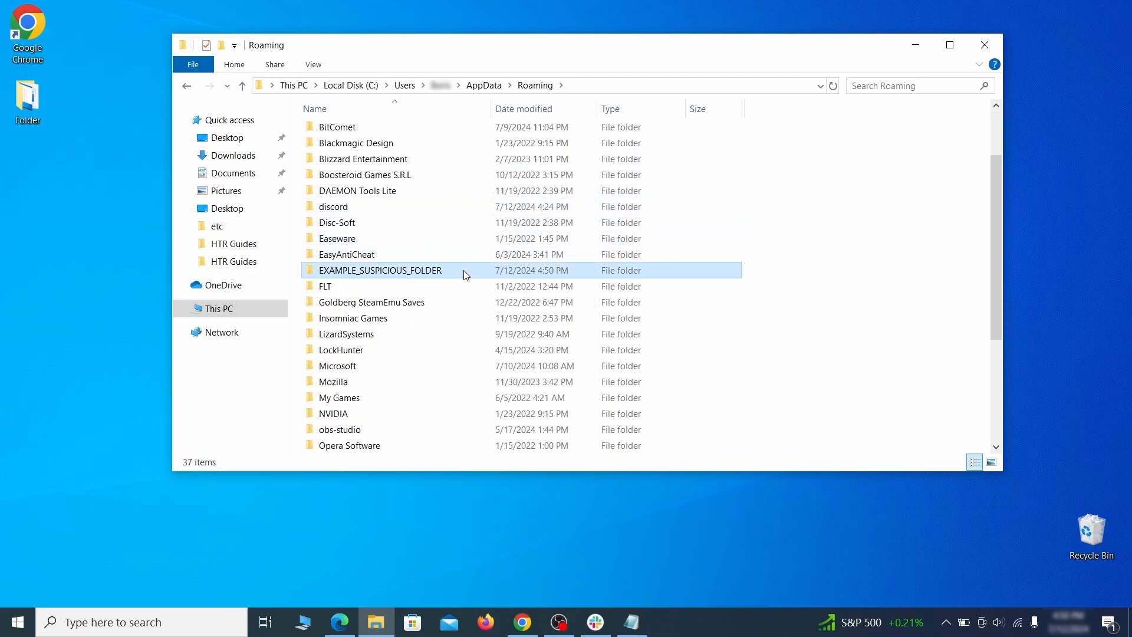
right_click(505, 273)
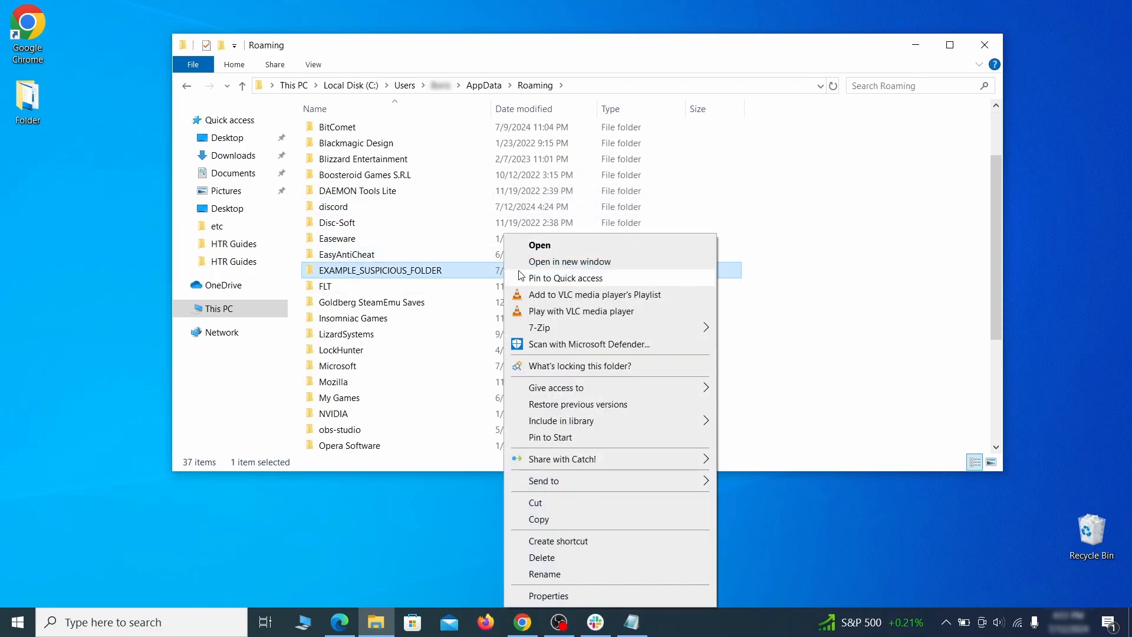
click(559, 558)
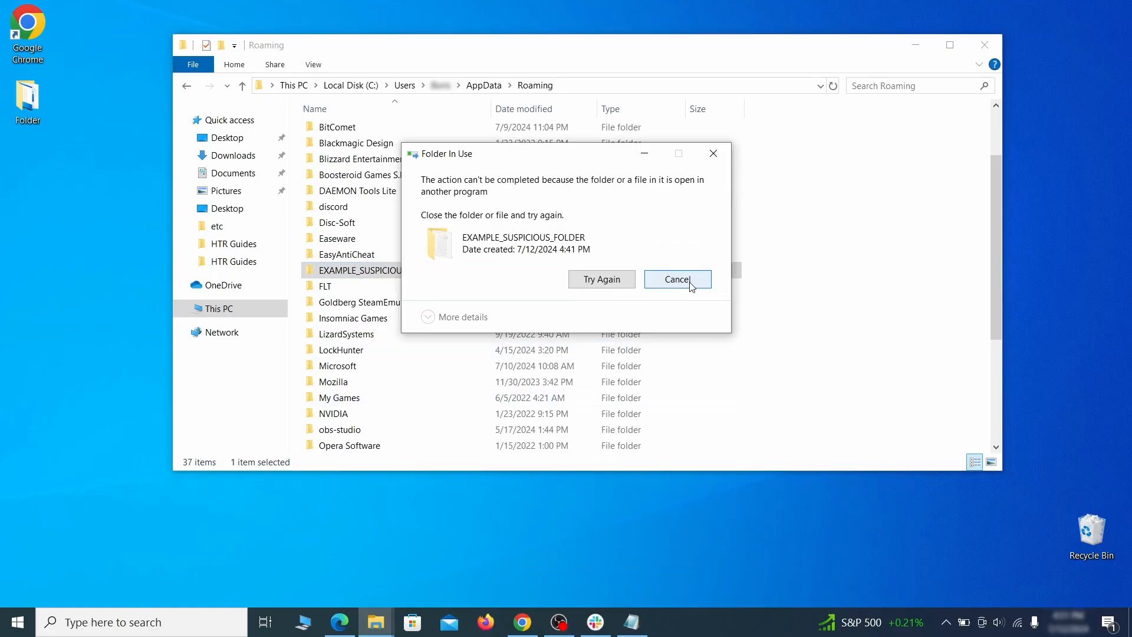
- Check what is locking EXAMPLE_SUSPICIOUS_FOLDER with LockHunter, delete the folder from there and confirm
right_click(480, 270)
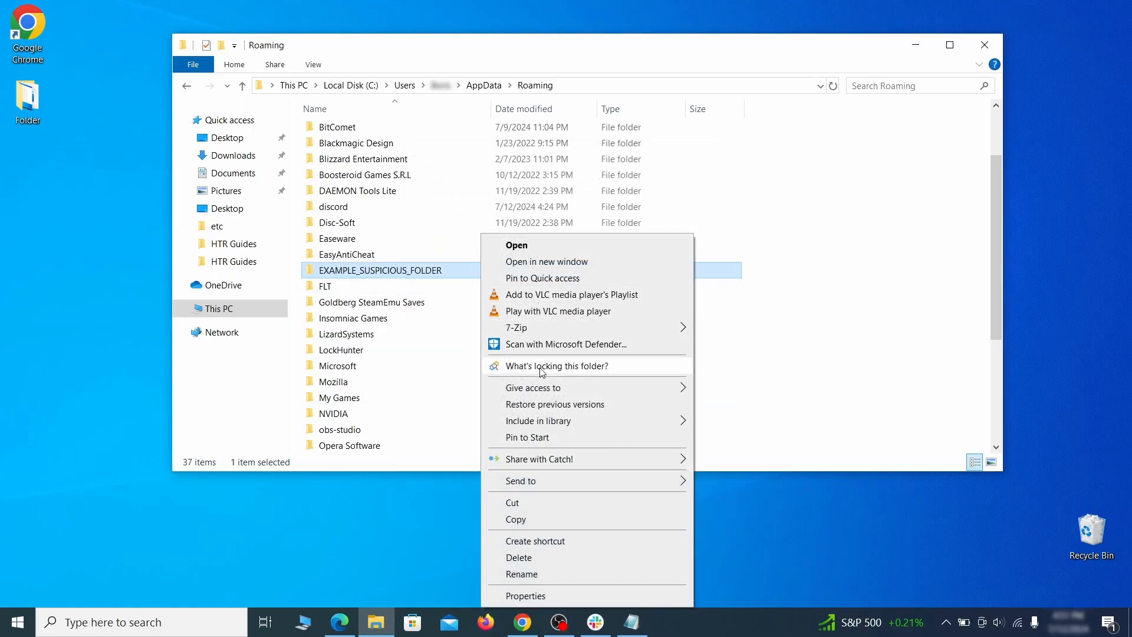
click(519, 363)
click(509, 155)
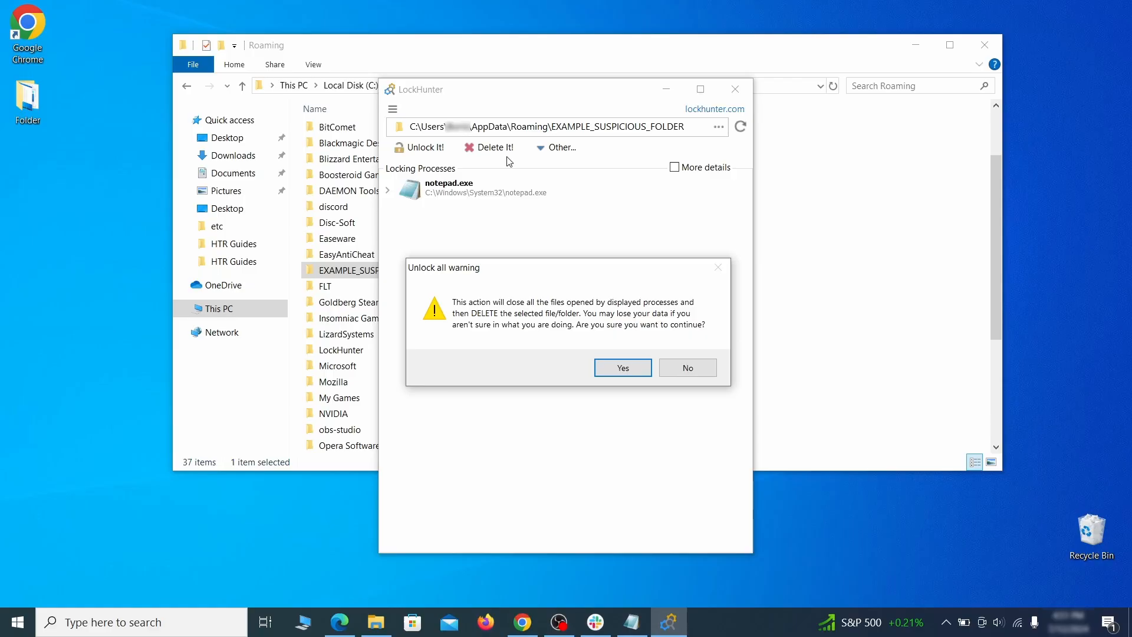
click(613, 369)
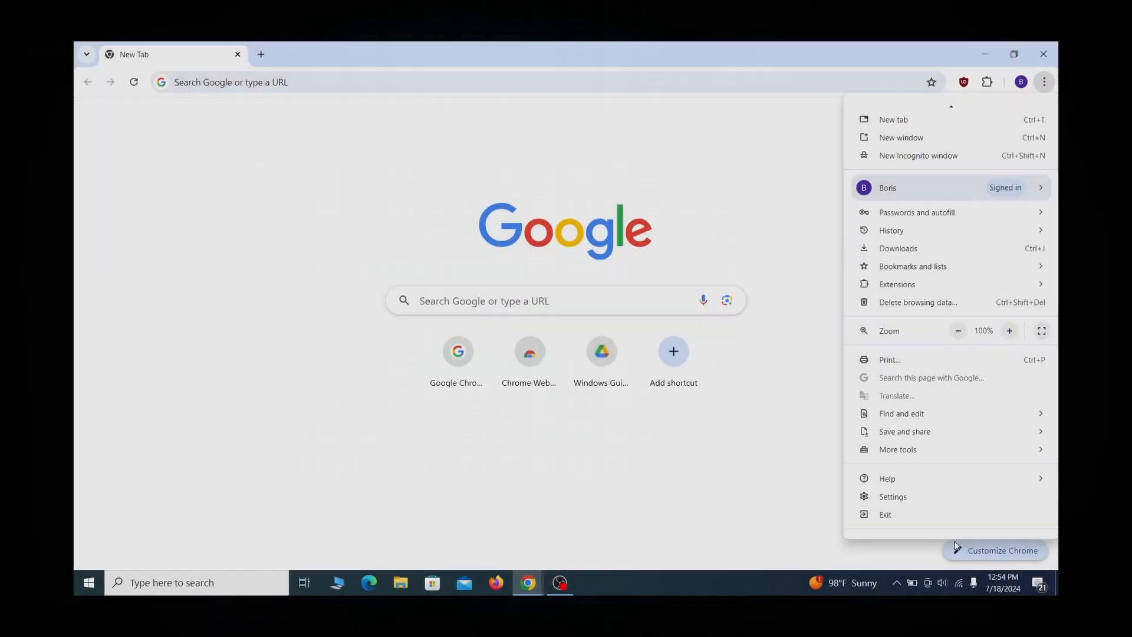
- Switch to Chrome and open its settings
click(918, 526)
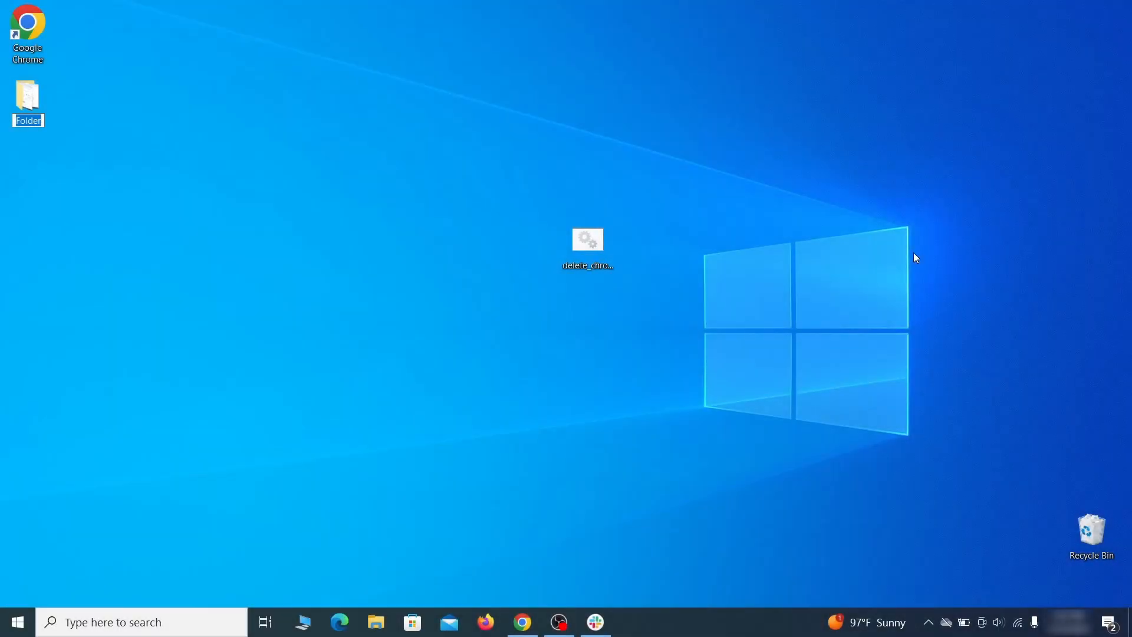
- Search Windows for "edit group policy", open the policy editor and select Administrative Templates under Computer Configuration
key(super)
text(edit group policy)
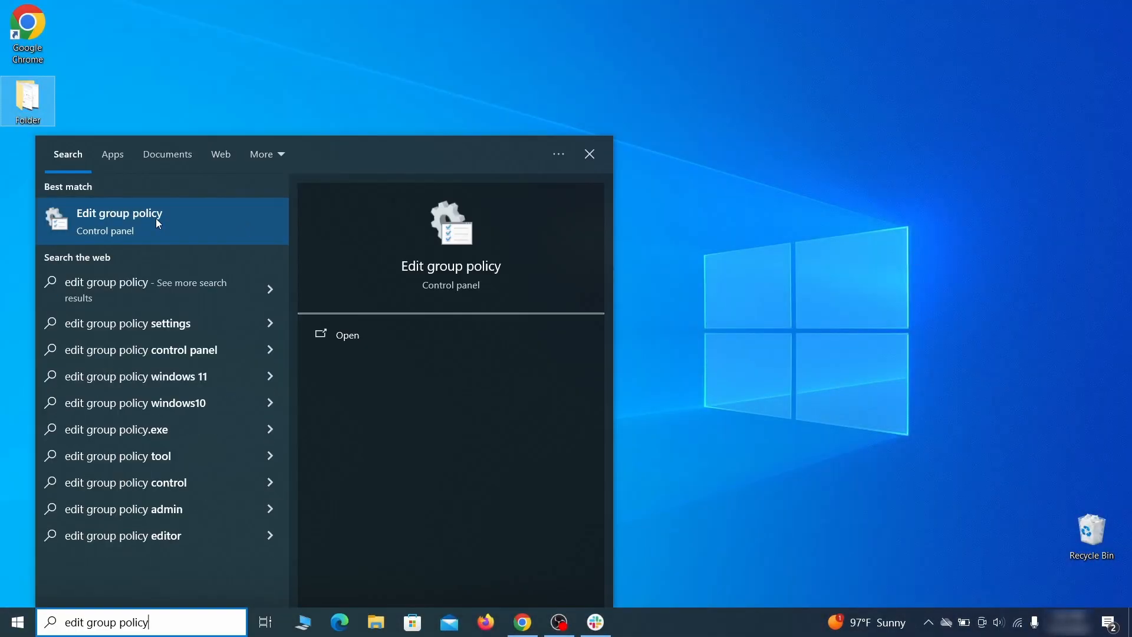
click(152, 223)
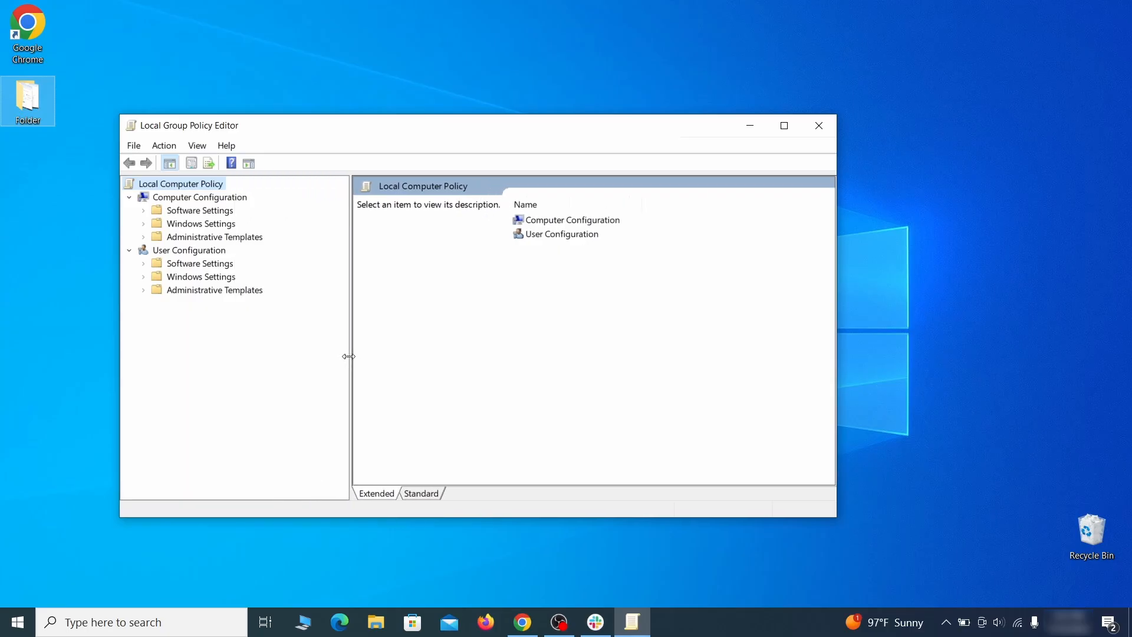
click(188, 198)
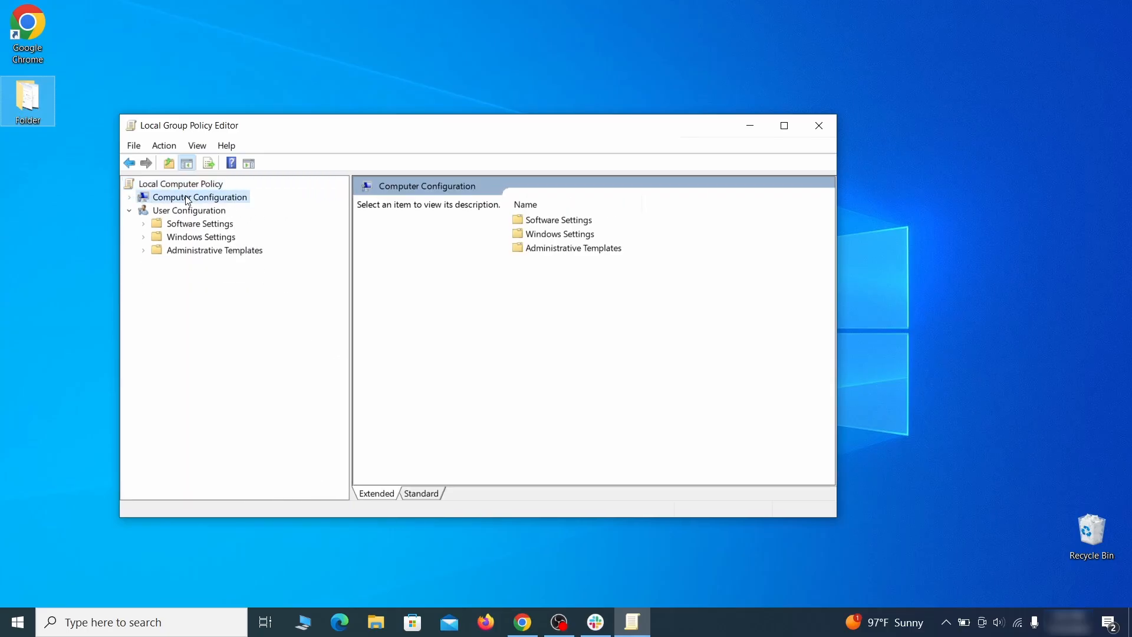
click(251, 238)
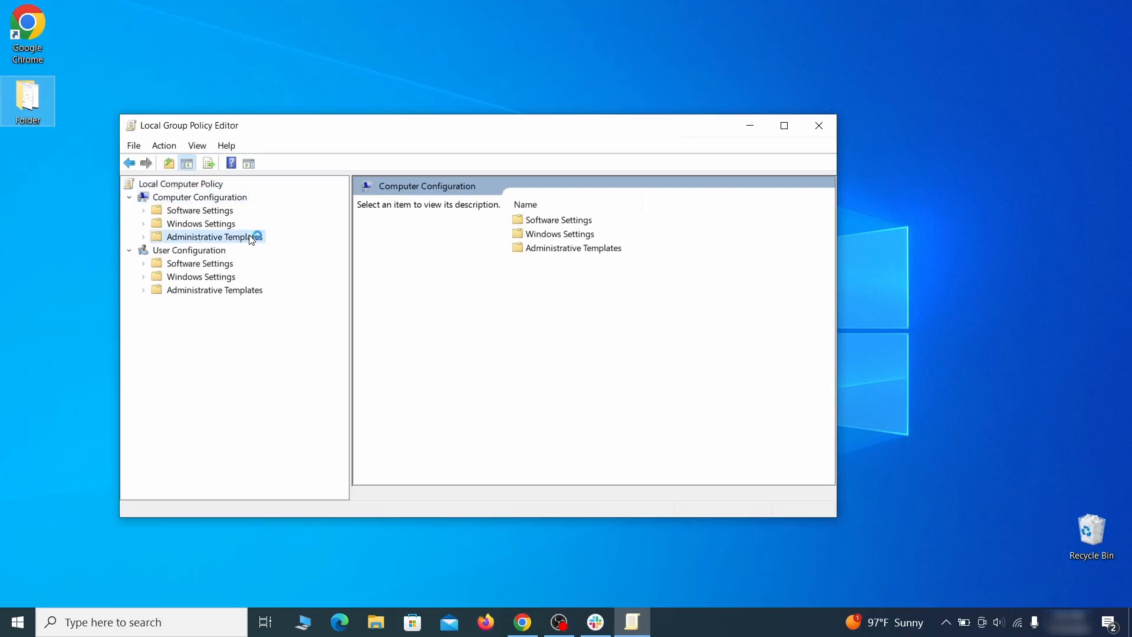
- Remove the chrome policy template from the Computer Configuration Administrative Templates and close the policy editor
right_click(252, 237)
click(363, 248)
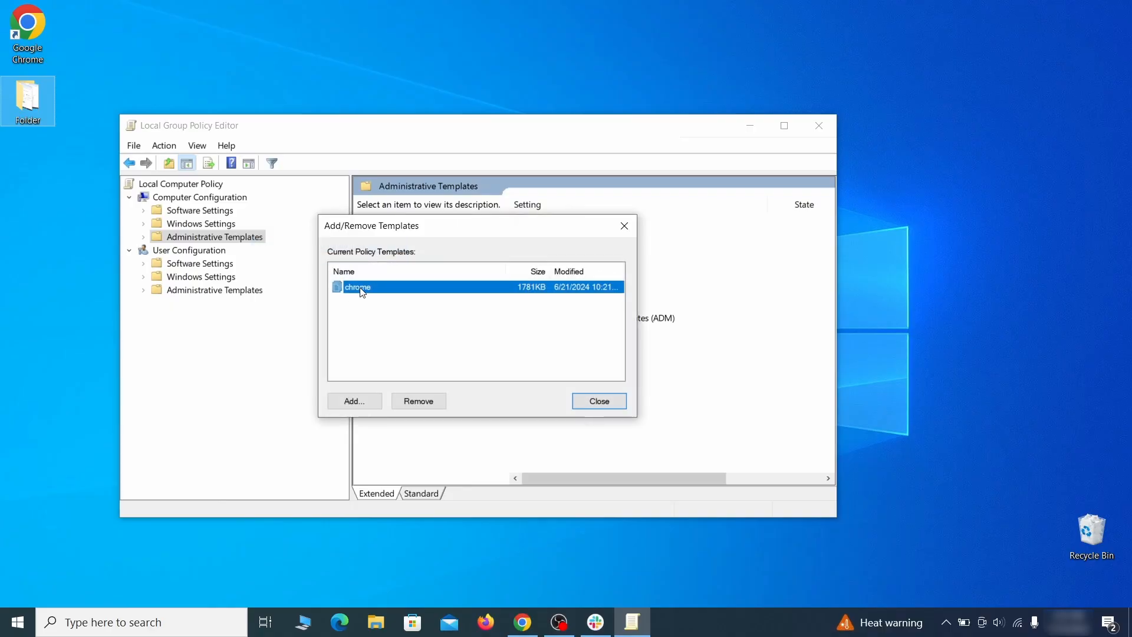
click(429, 402)
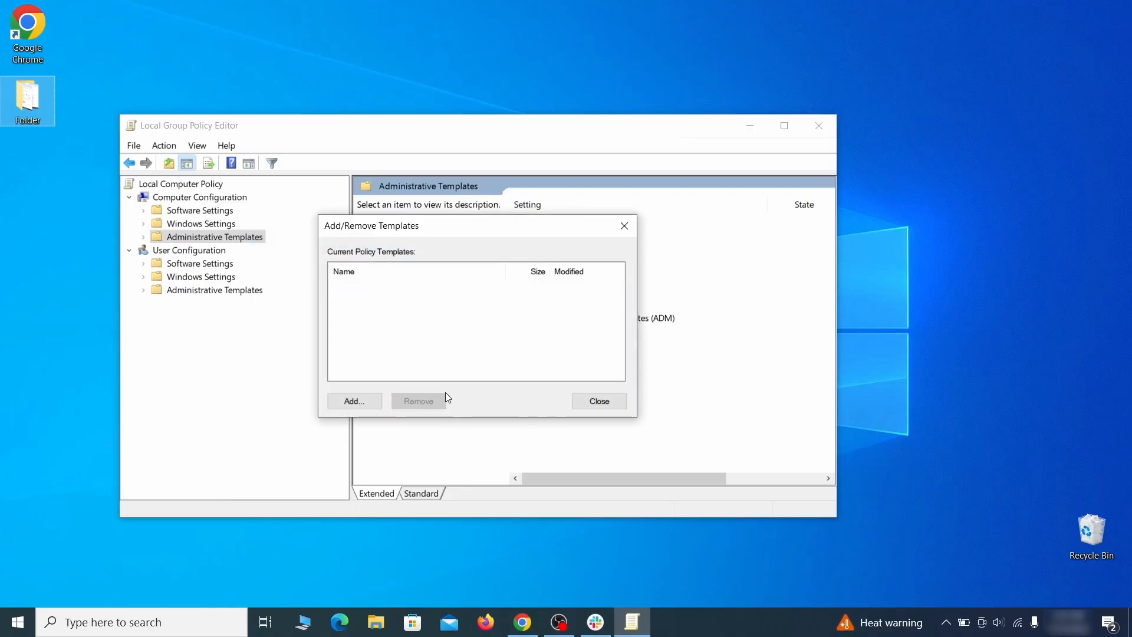
click(608, 401)
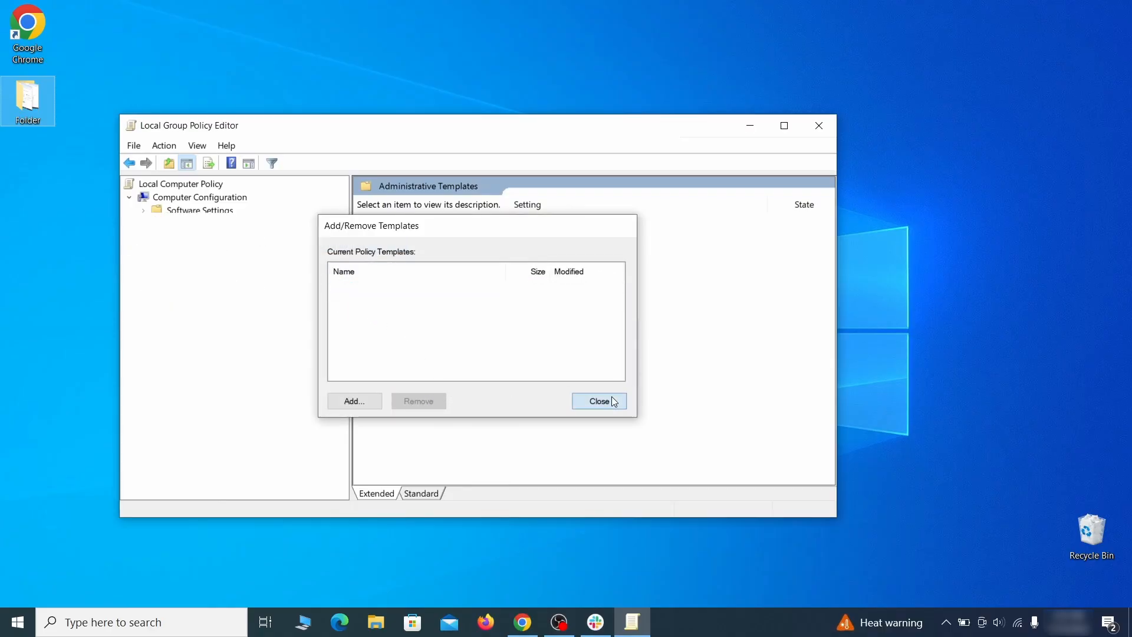
click(819, 126)
- Restart the computer, return to Chrome and bring up its main list of options
click(17, 622)
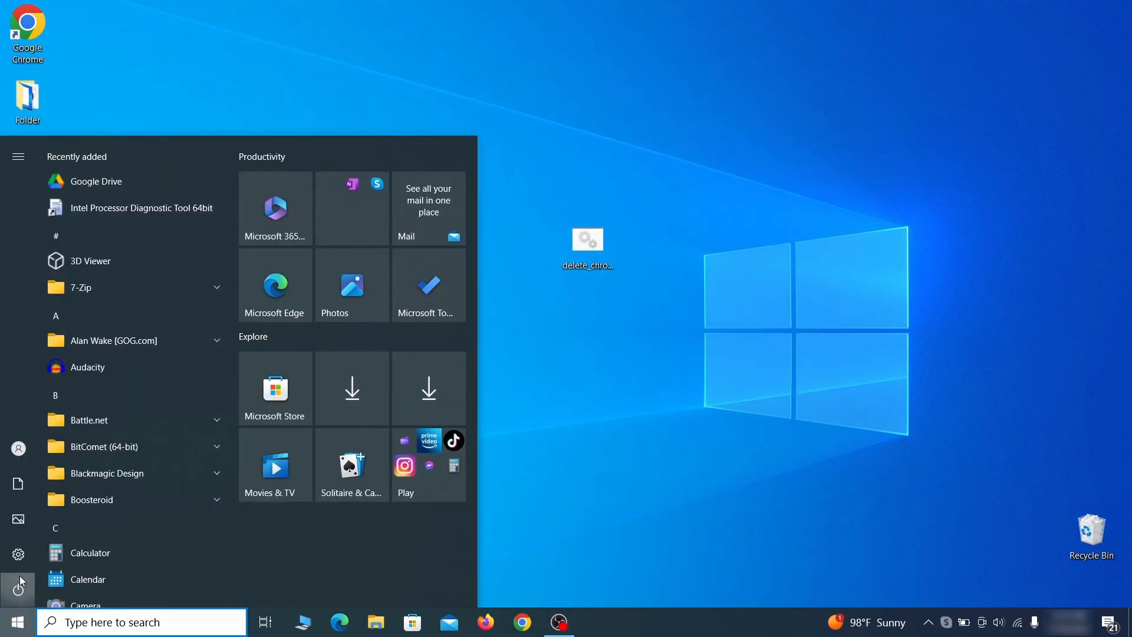
click(19, 578)
click(98, 552)
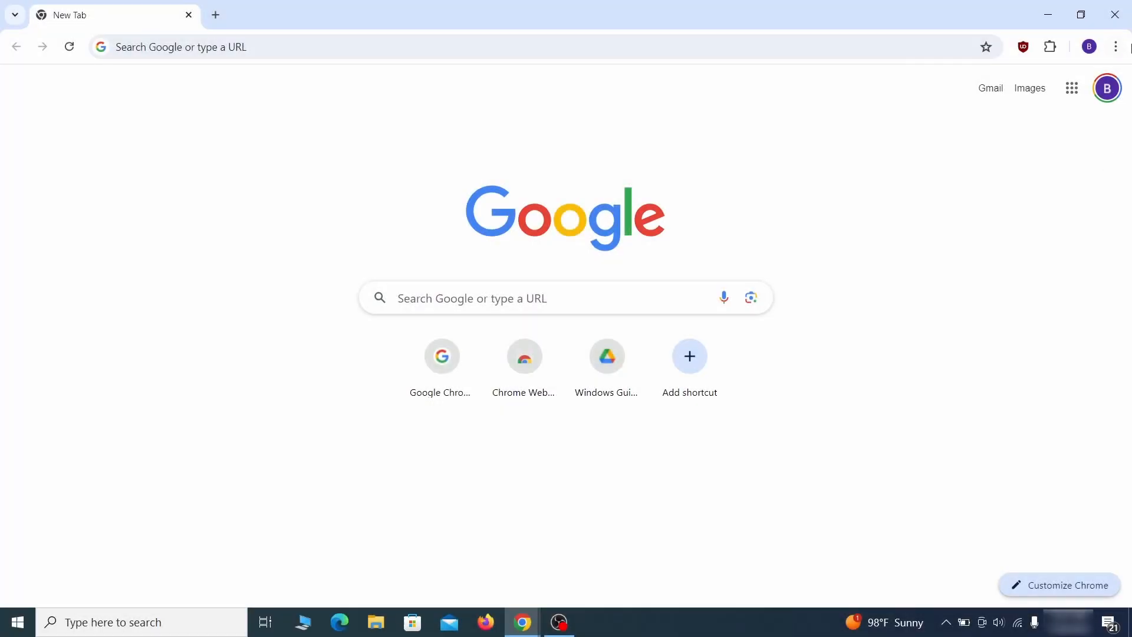
click(1116, 47)
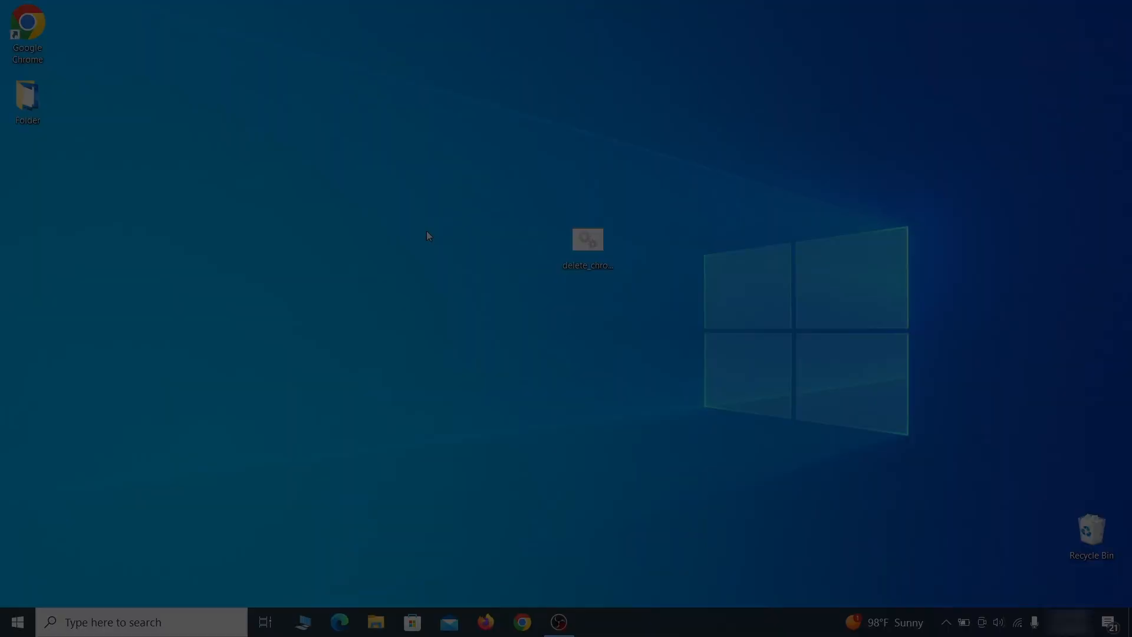
- Search Windows for "reg" and open Registry Editor
key(super)
text(reg)
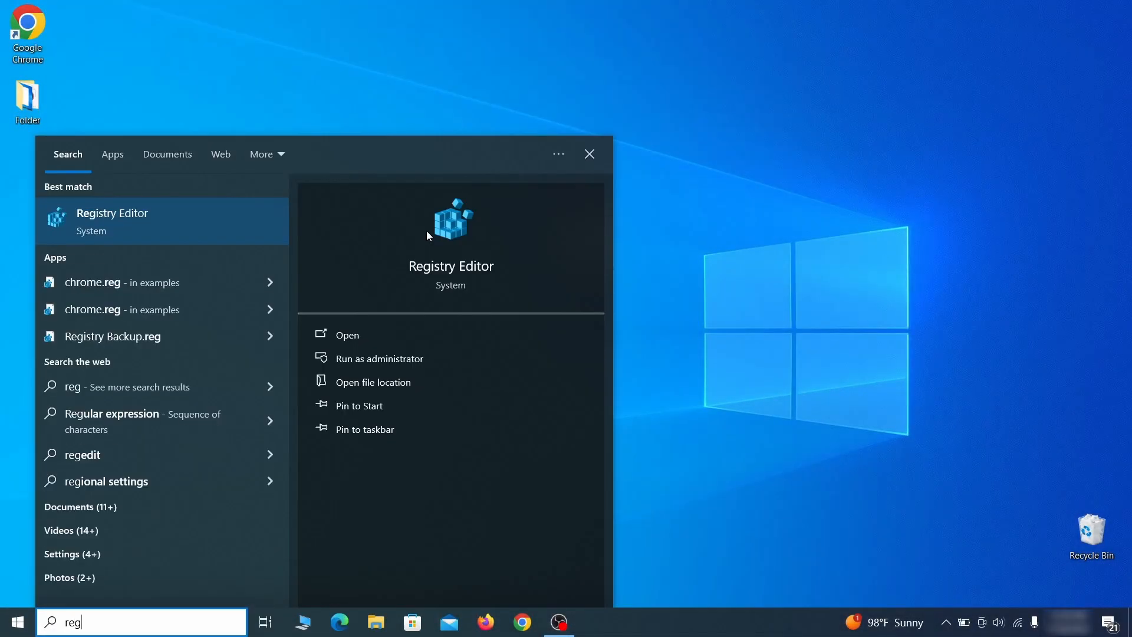
key(Return)
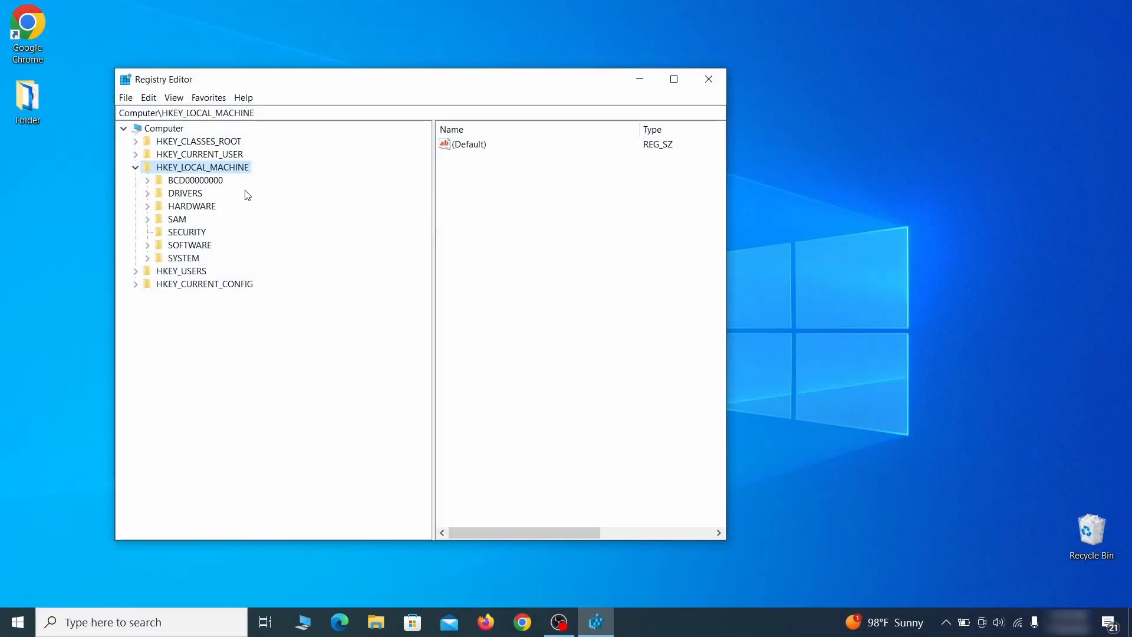
click(148, 180)
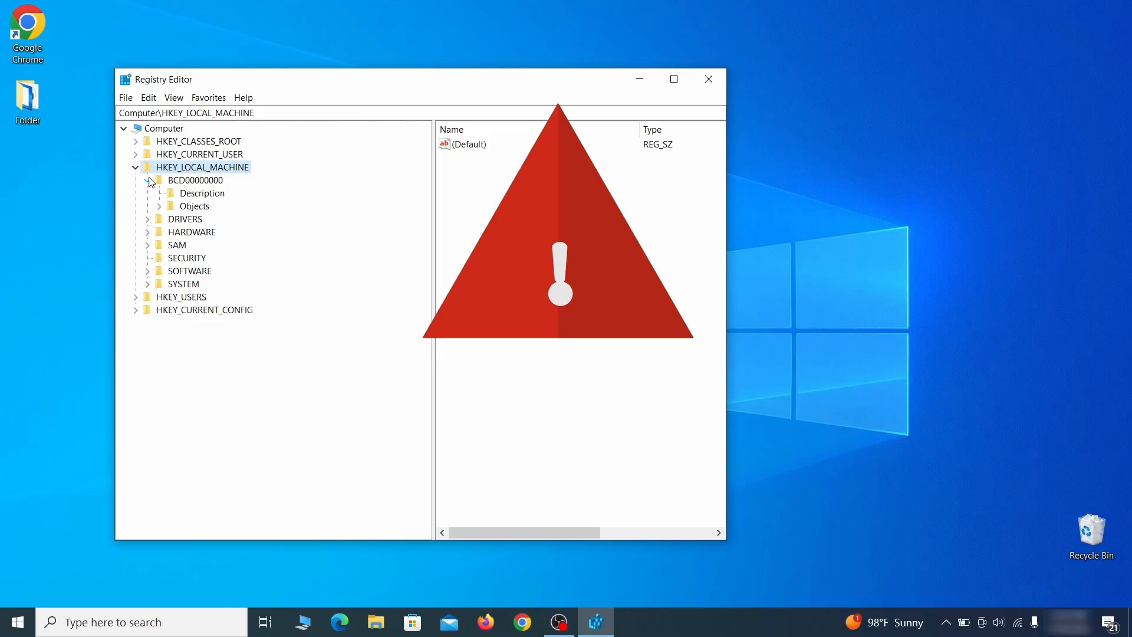
click(159, 205)
click(171, 336)
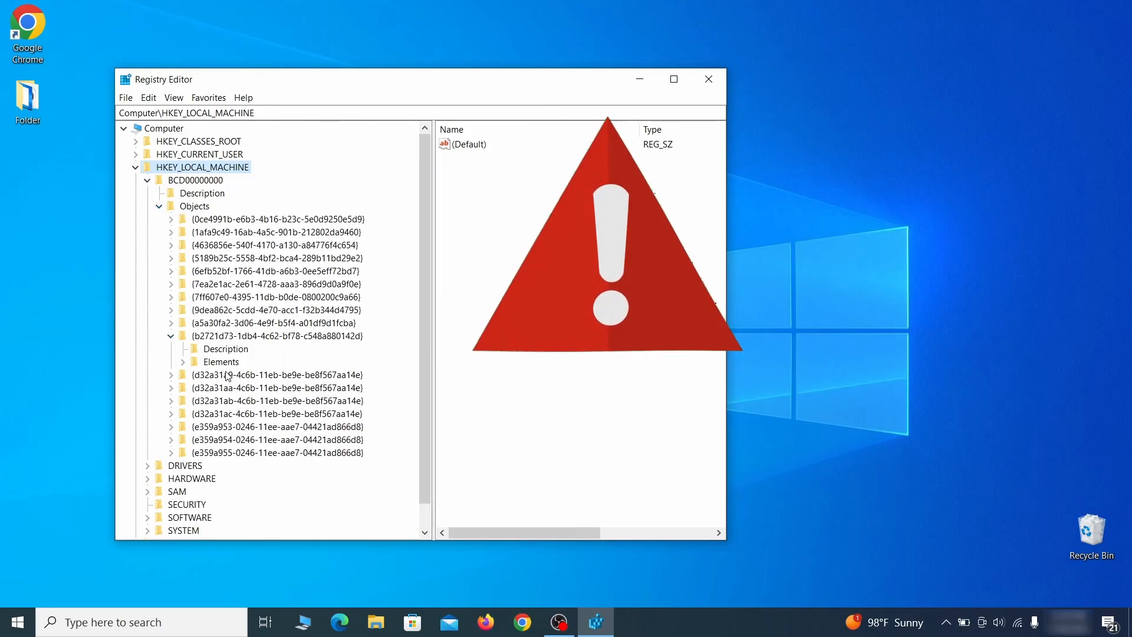
click(183, 362)
click(236, 401)
right_click(236, 401)
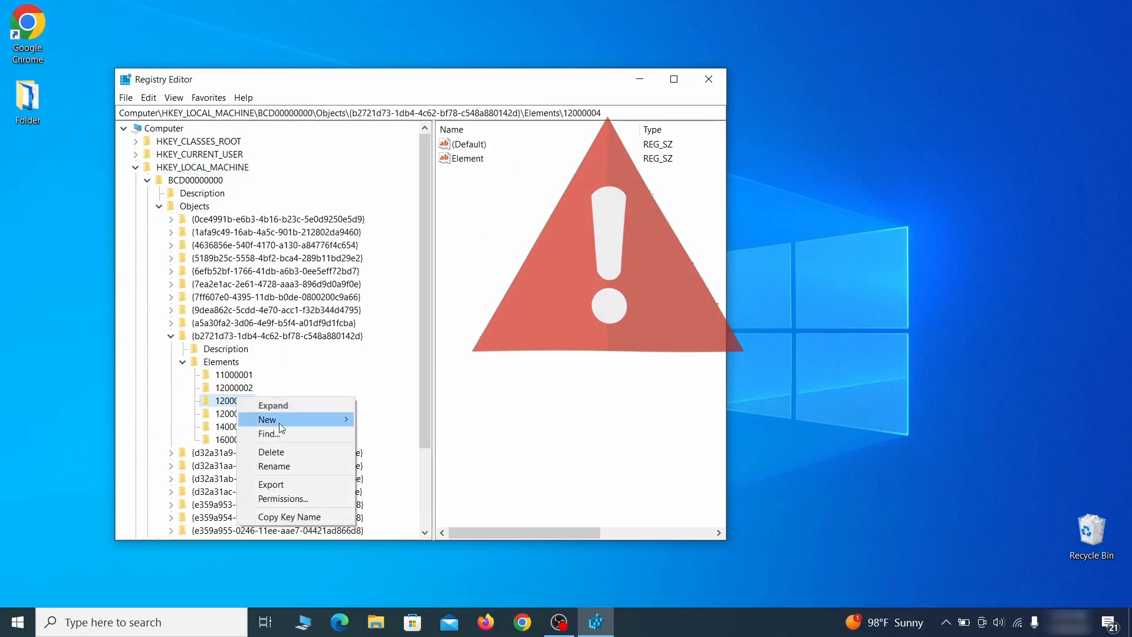
click(292, 452)
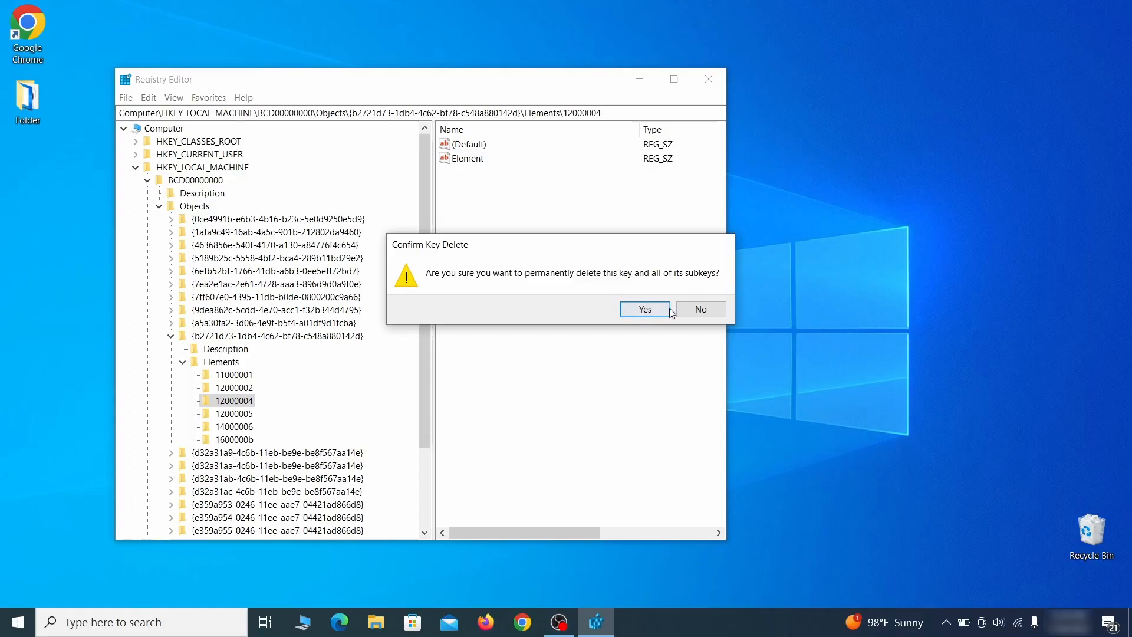
click(713, 314)
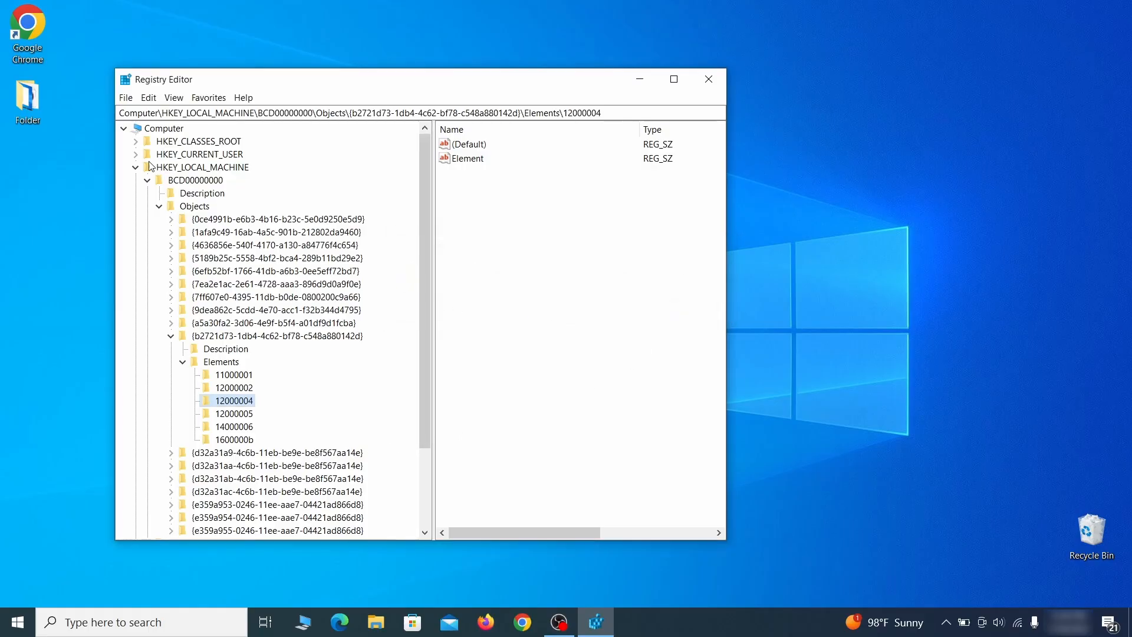
scroll(186, 452, down, 3)
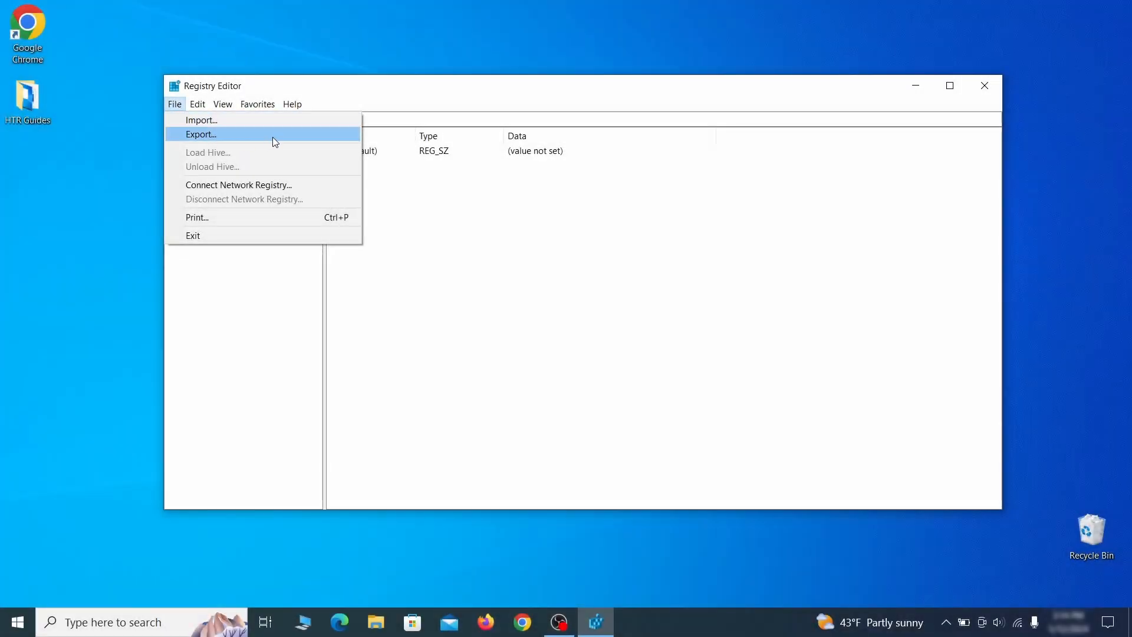
- Export the registry to the desktop as the backup Registry Backup 1 and select that file for import
click(272, 137)
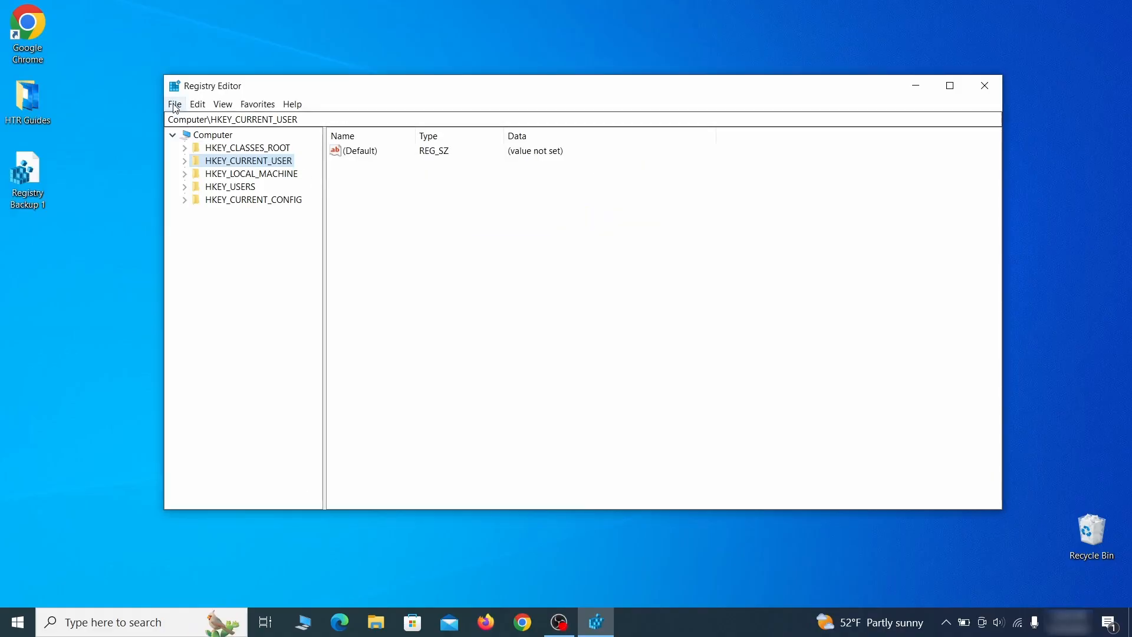
click(175, 104)
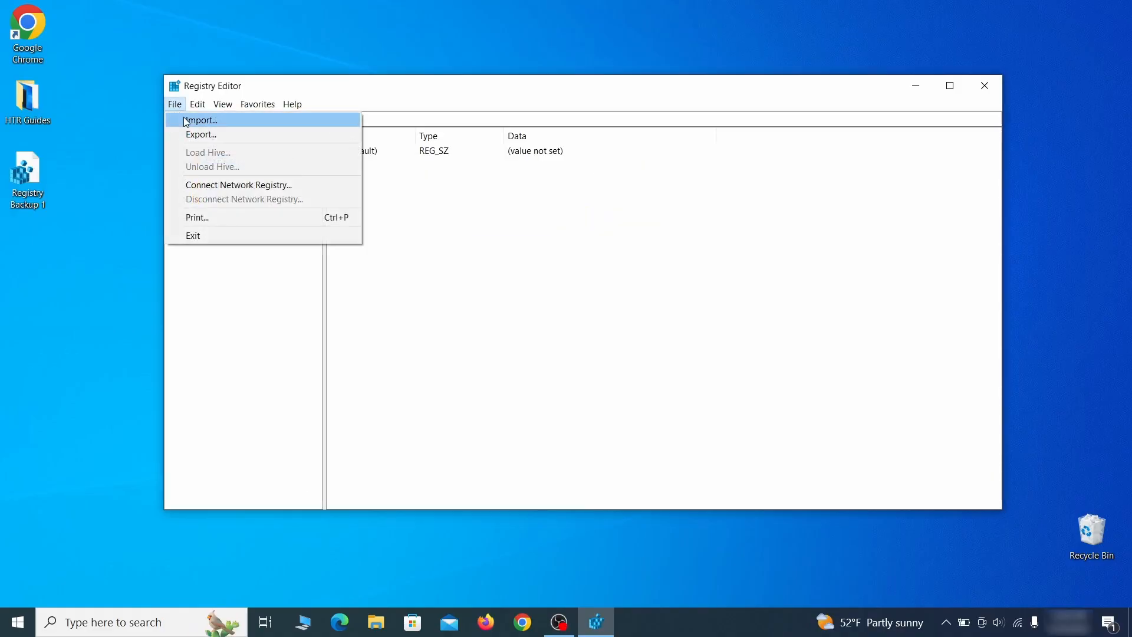
click(243, 122)
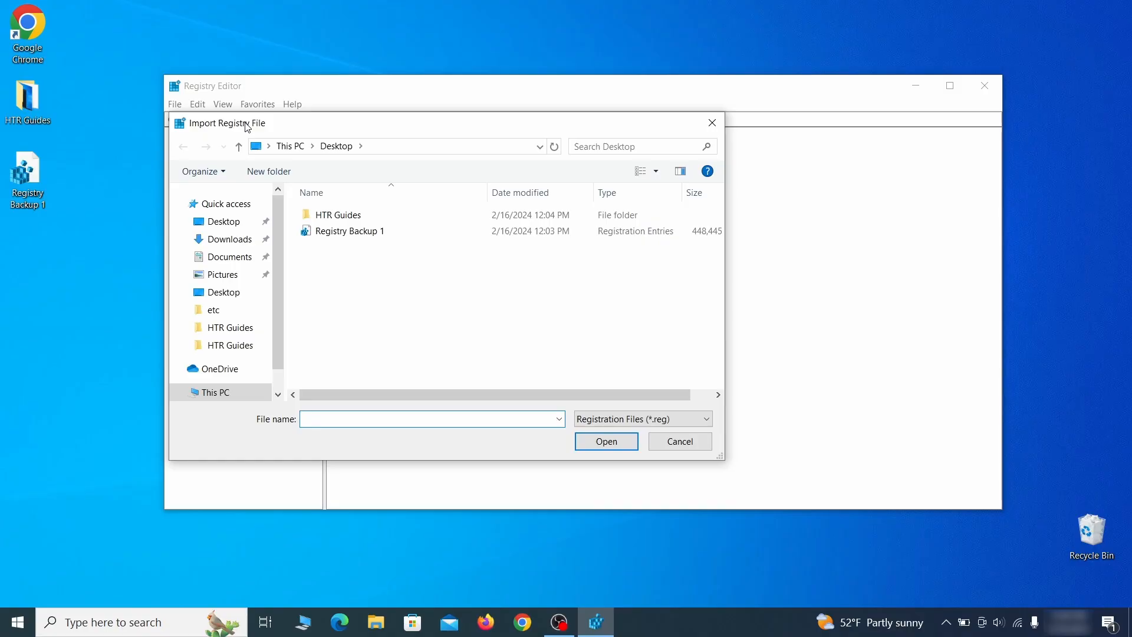
click(392, 234)
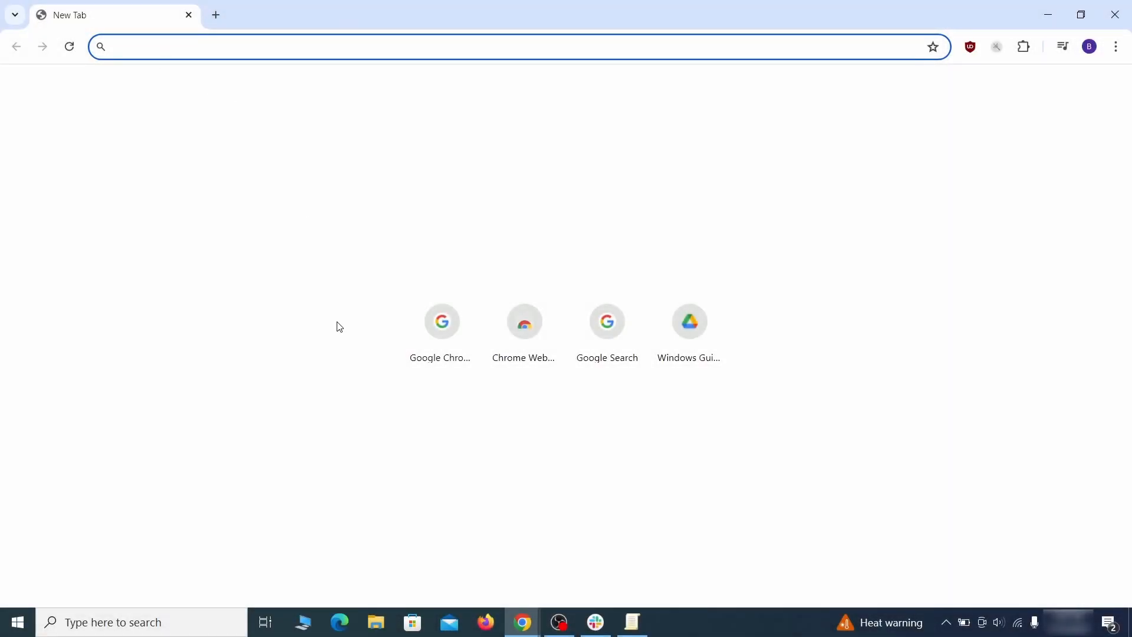
- Open the chrome://policy page in Chrome and copy the value of the HomepageLocation policy
text(ch)
key(Return)
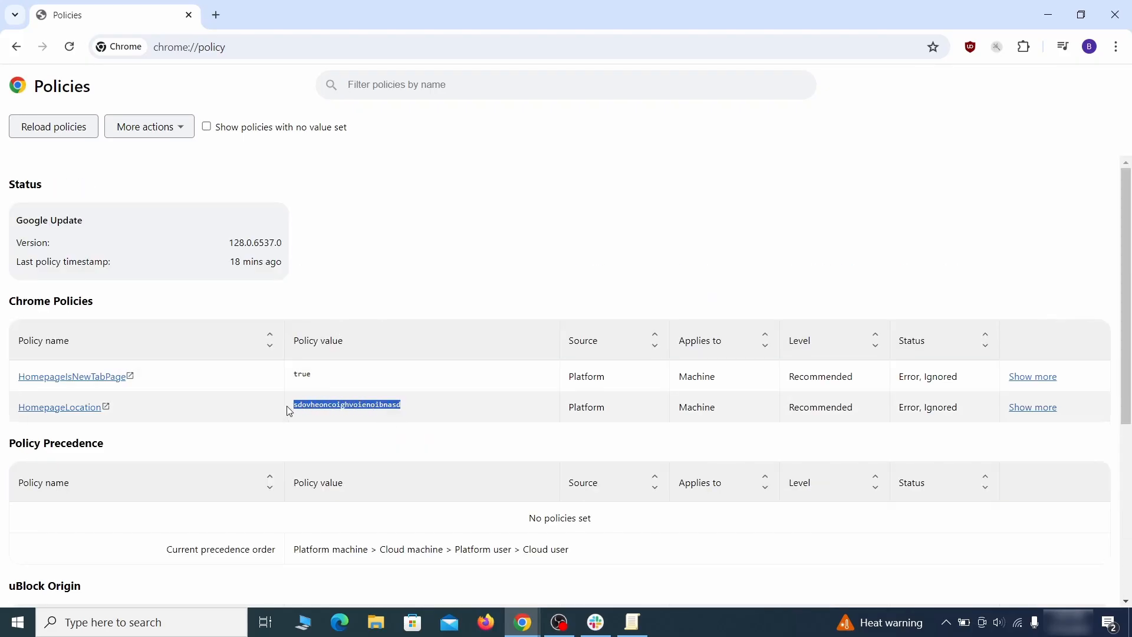
right_click(320, 411)
click(354, 419)
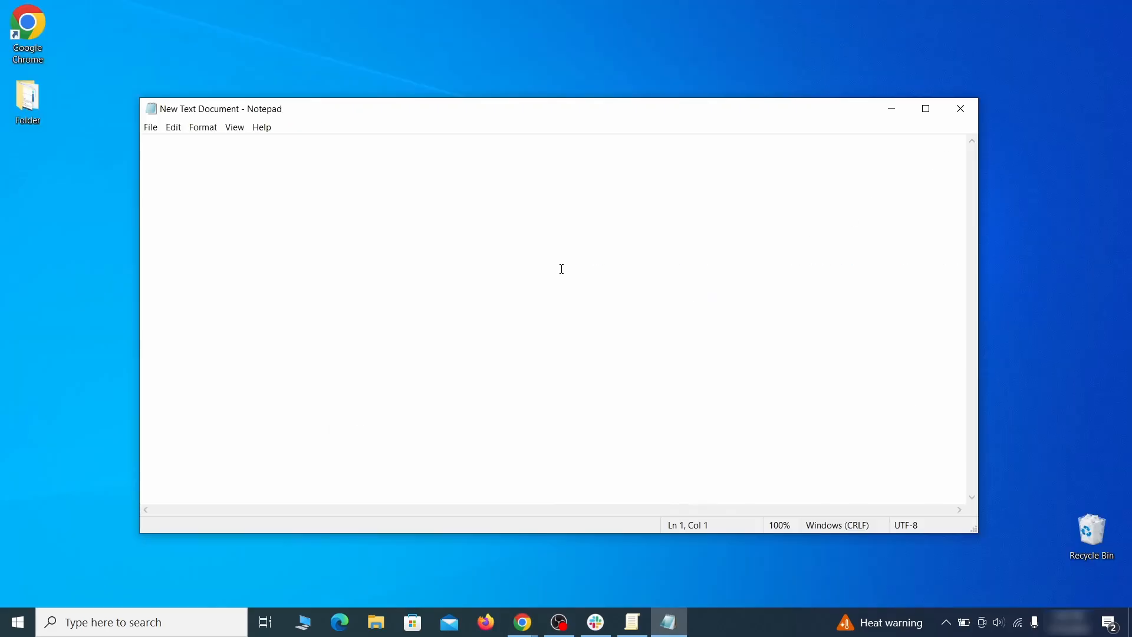
- Paste the copied policy value into the blank New Text Document in Notepad and minimize the document
right_click(561, 260)
click(593, 314)
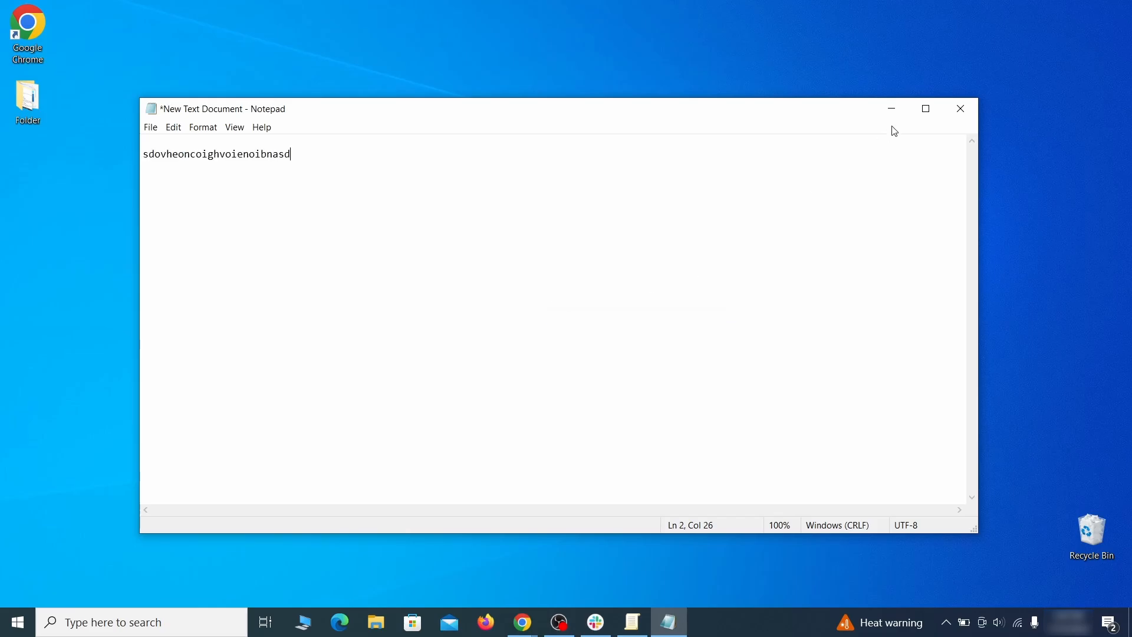
click(891, 112)
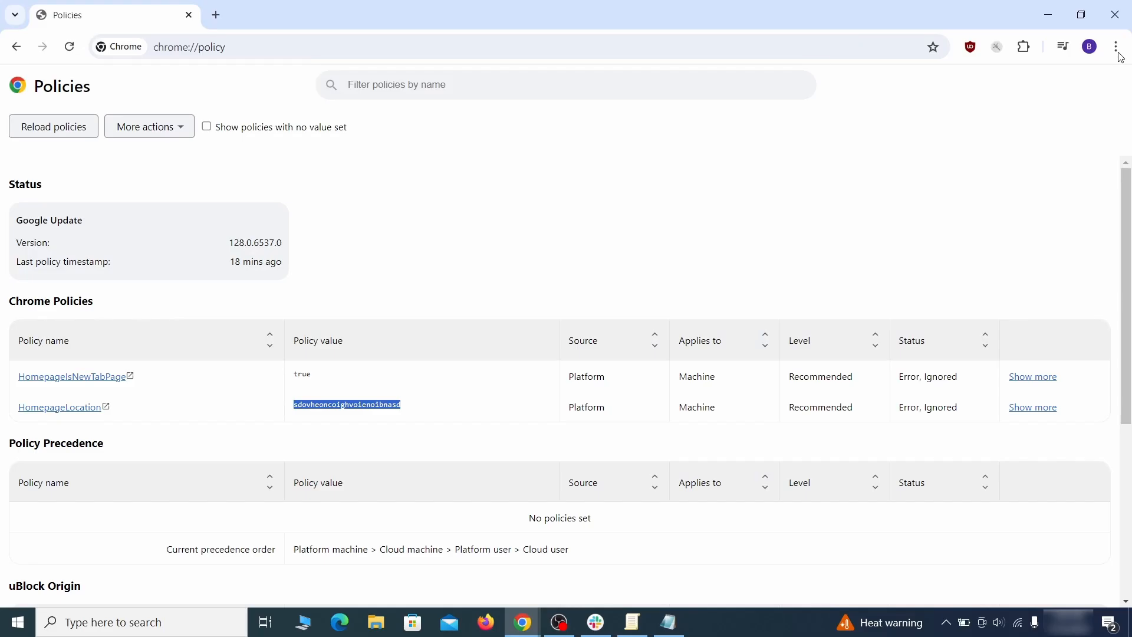
- Bring up Chrome's main list of options to reach its extensions
click(1116, 46)
mouse_move(951, 277)
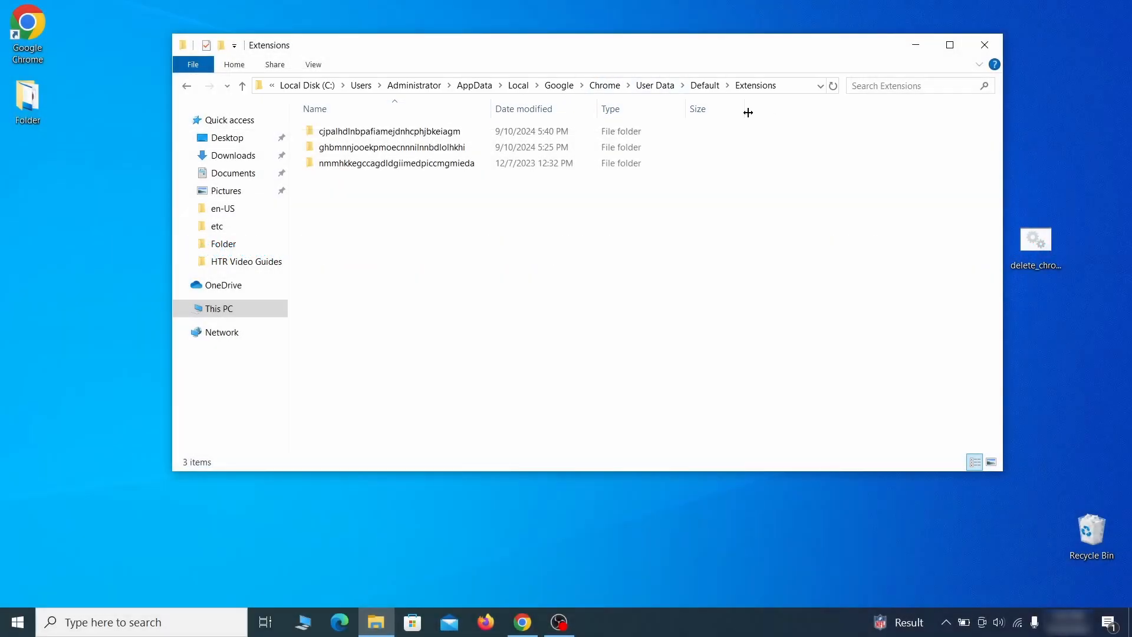
- Delete all the extension folders inside Chrome's User Data\Default\Extensions folder and close the File Explorer window
drag(420, 187, 476, 139)
right_click(475, 139)
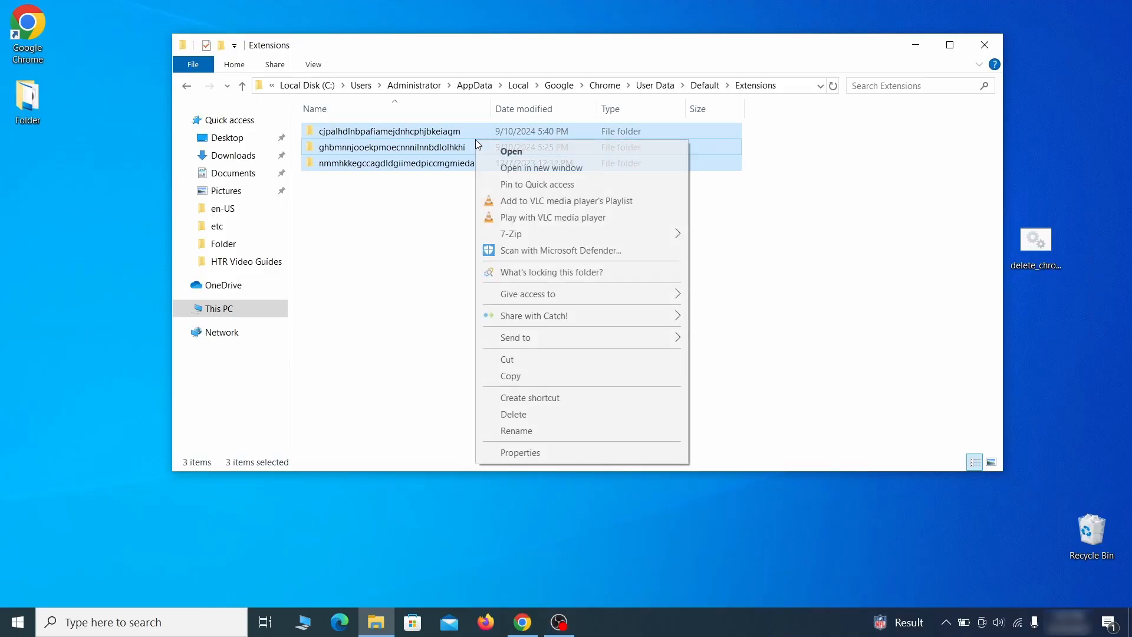
click(514, 415)
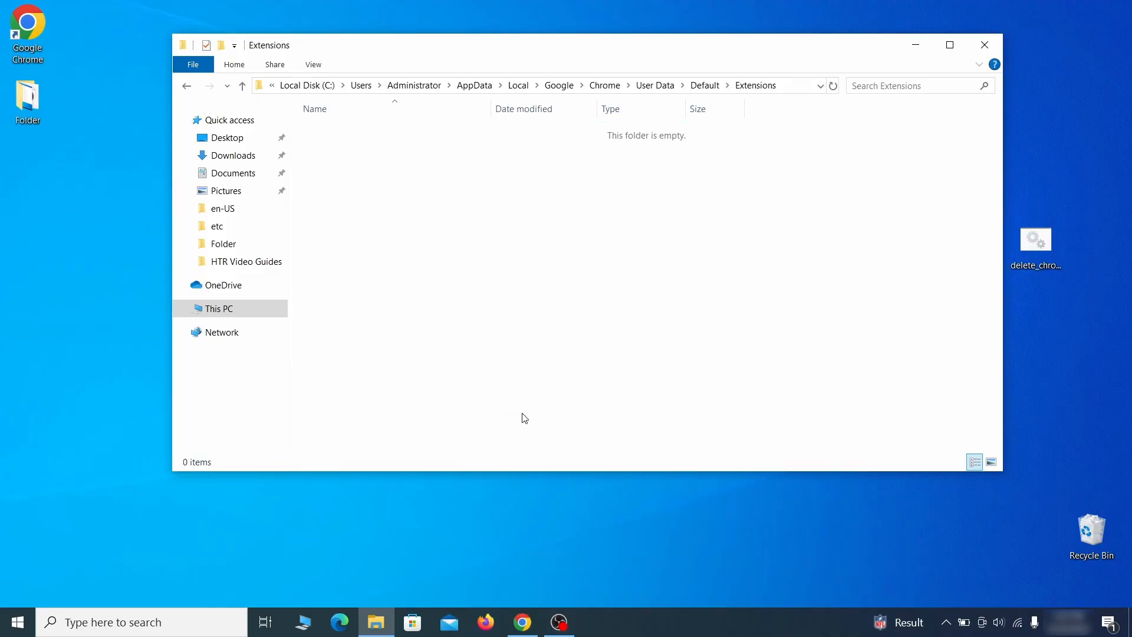
click(984, 47)
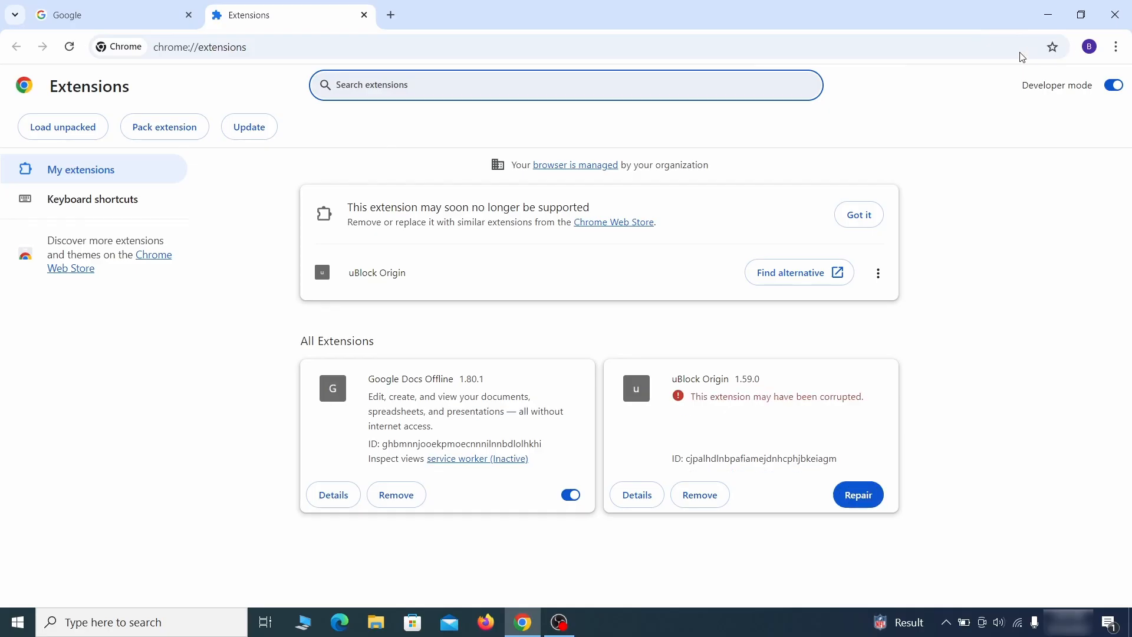
- Repair the uBlock Origin extension on Chrome's Extensions page
click(858, 495)
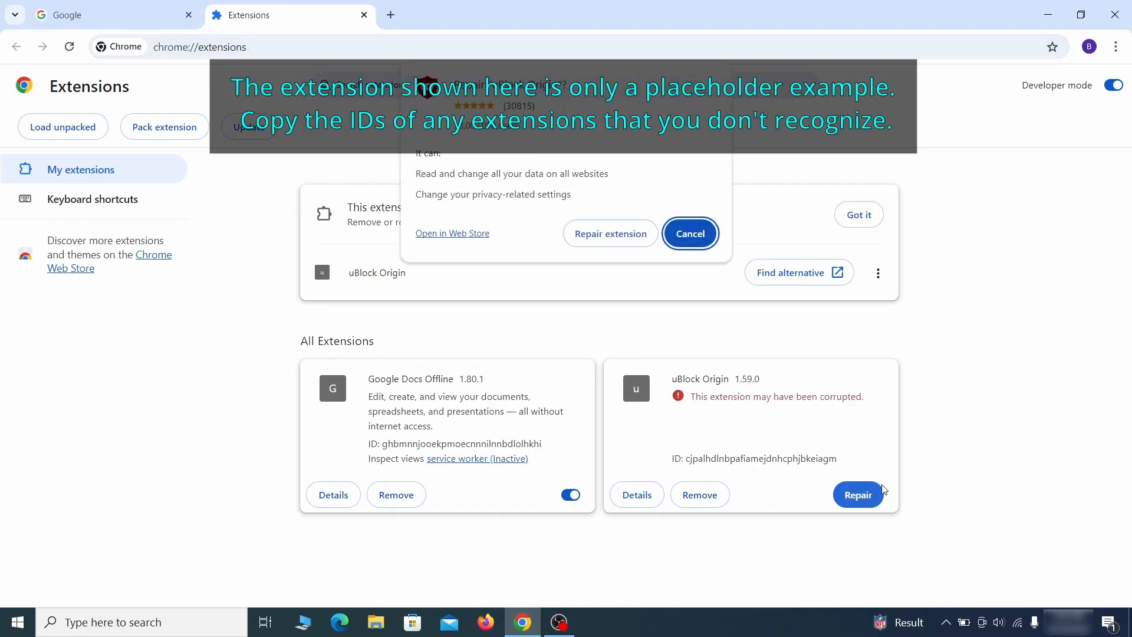
click(611, 233)
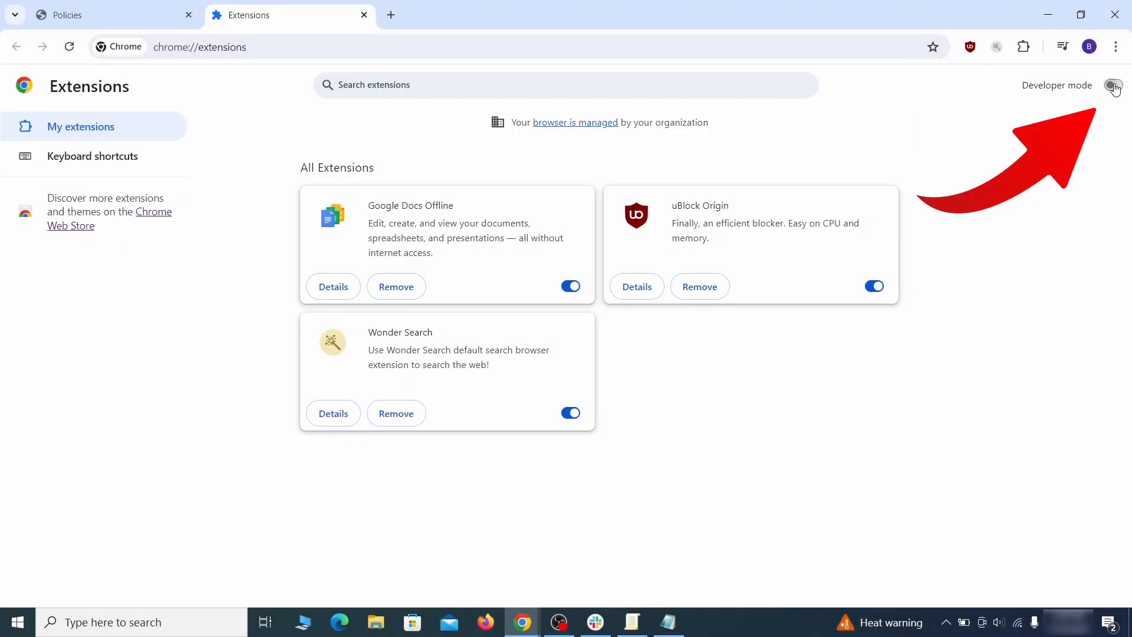
- Turn on Developer mode on Chrome's Extensions page and copy the ID of the Wonder Search extension
click(1114, 86)
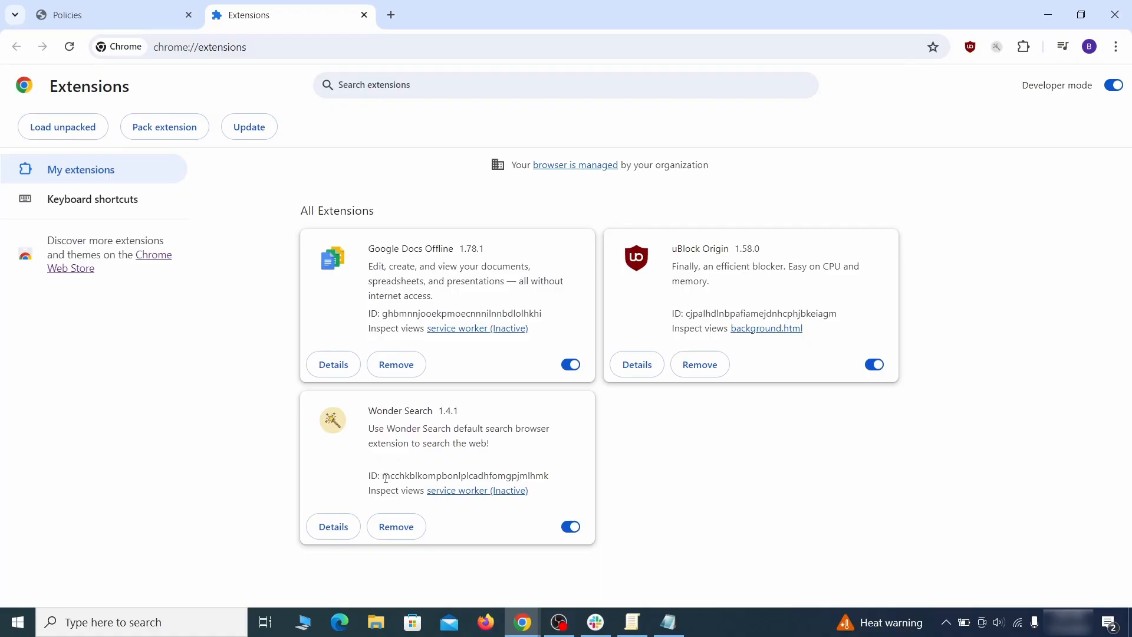
drag(386, 478, 536, 475)
right_click(548, 475)
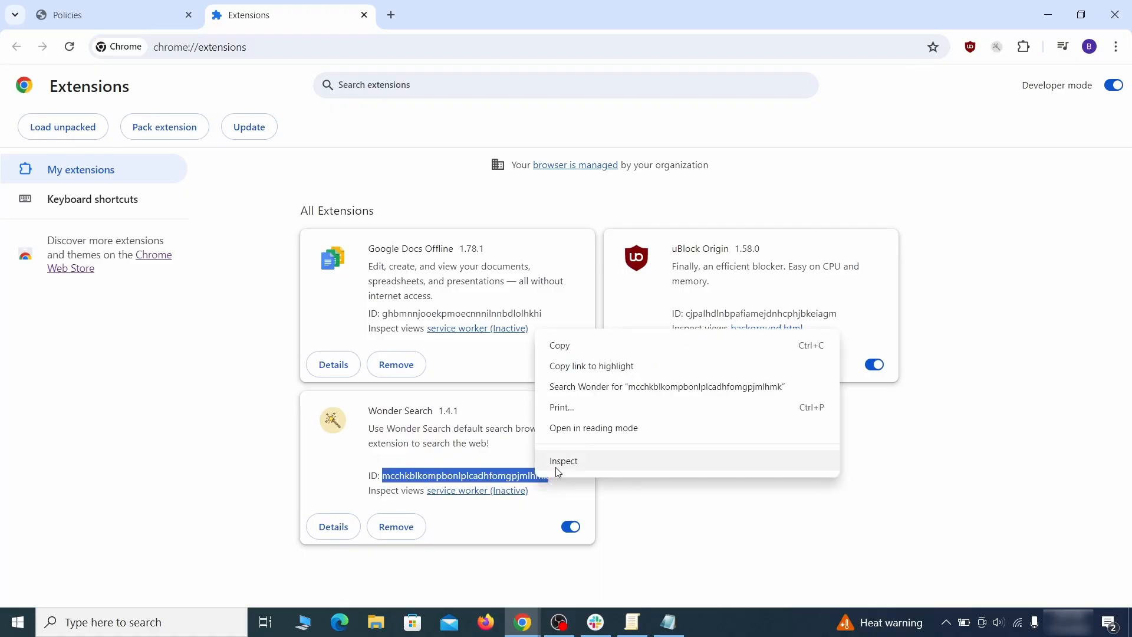
click(594, 347)
- Switch to Notepad, paste the copied extension ID below the policy value and minimize the document
click(1051, 17)
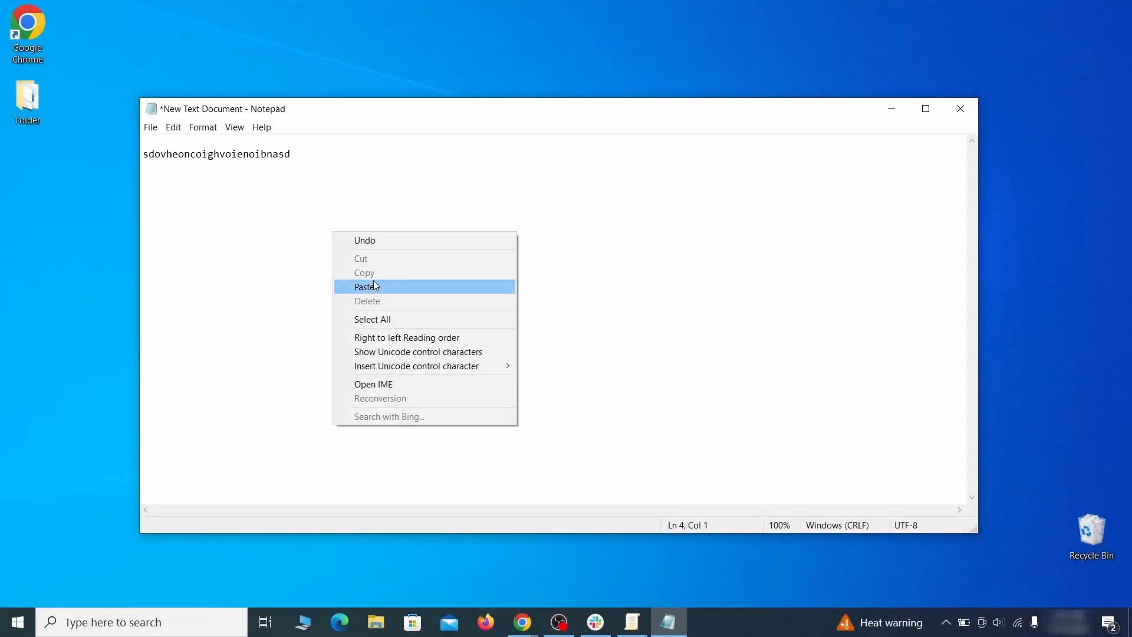
click(388, 285)
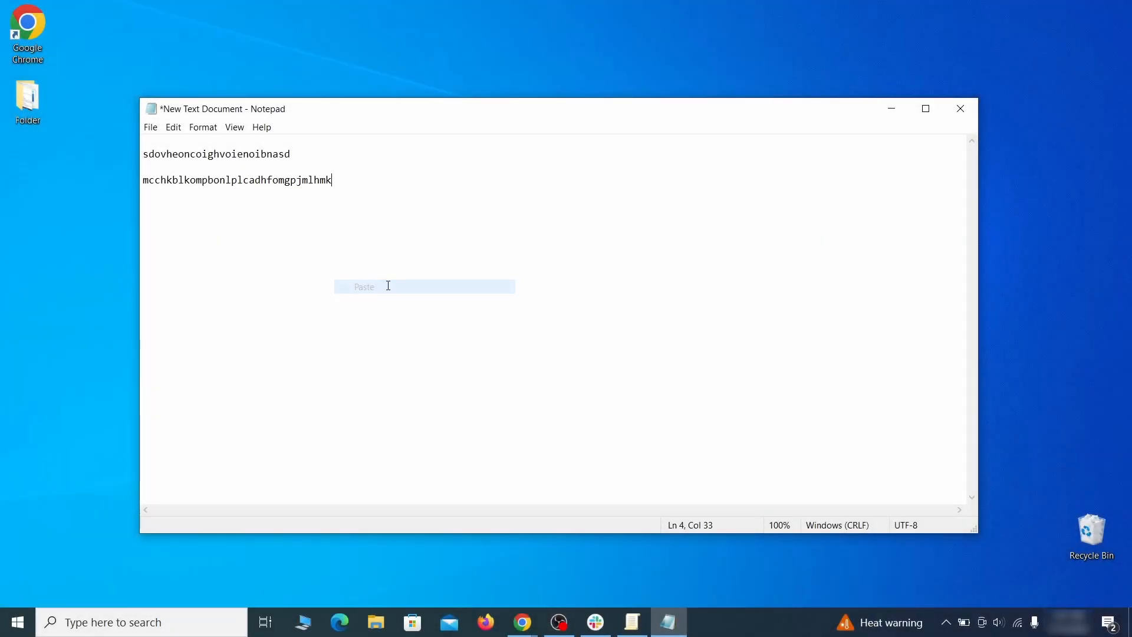
click(887, 114)
- Search Windows for "regedit" and run Registry Editor as administrator
click(14, 629)
text(regedit)
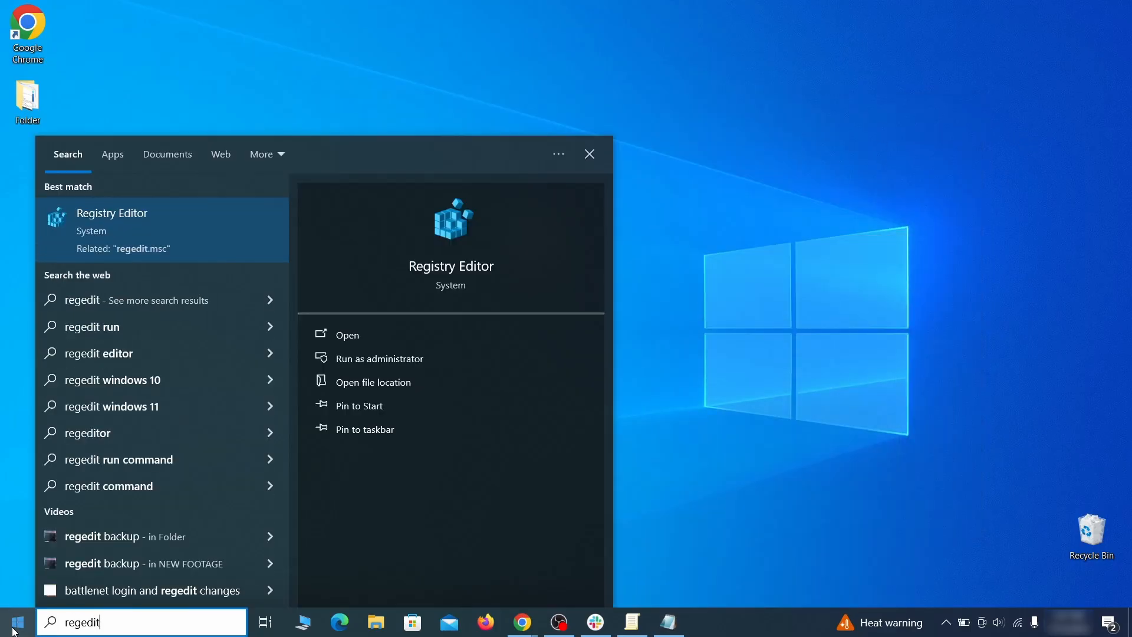
right_click(228, 226)
click(260, 243)
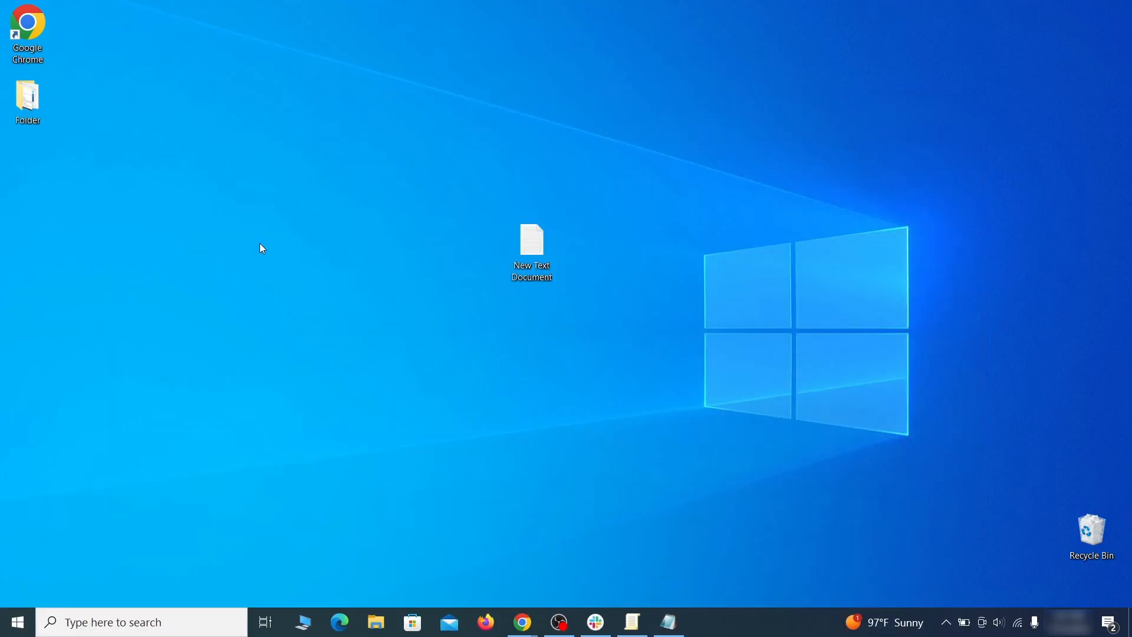
- Copy the policy value sdovheoncoighvoienoibnasd from Notepad and search the registry for it
key(ctrl+f)
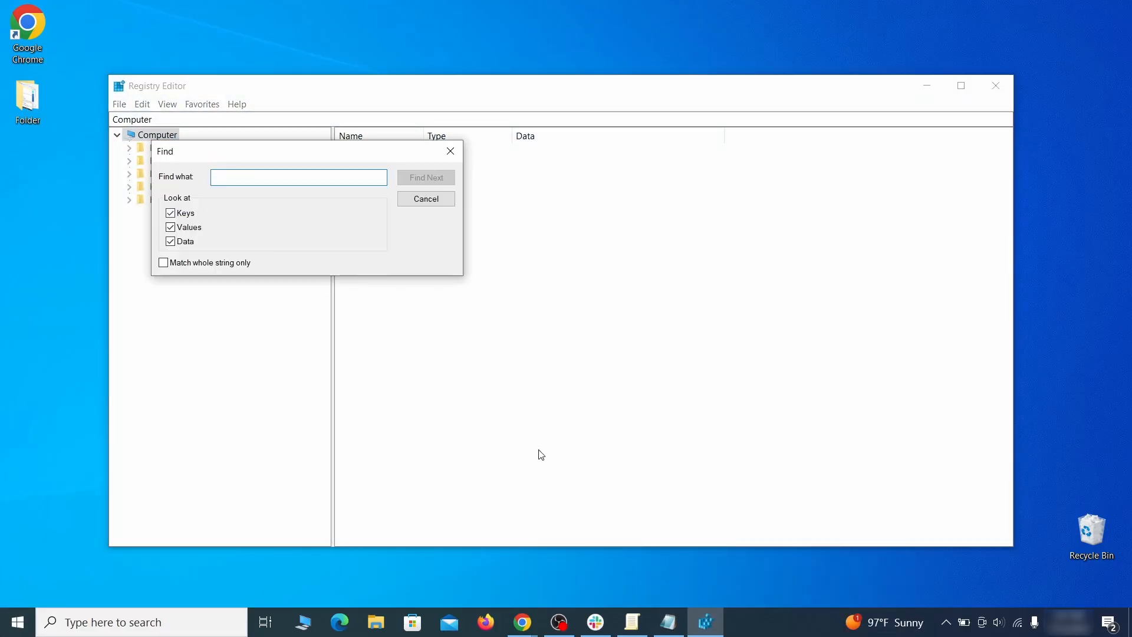
click(669, 622)
right_click(254, 155)
click(286, 199)
click(115, 217)
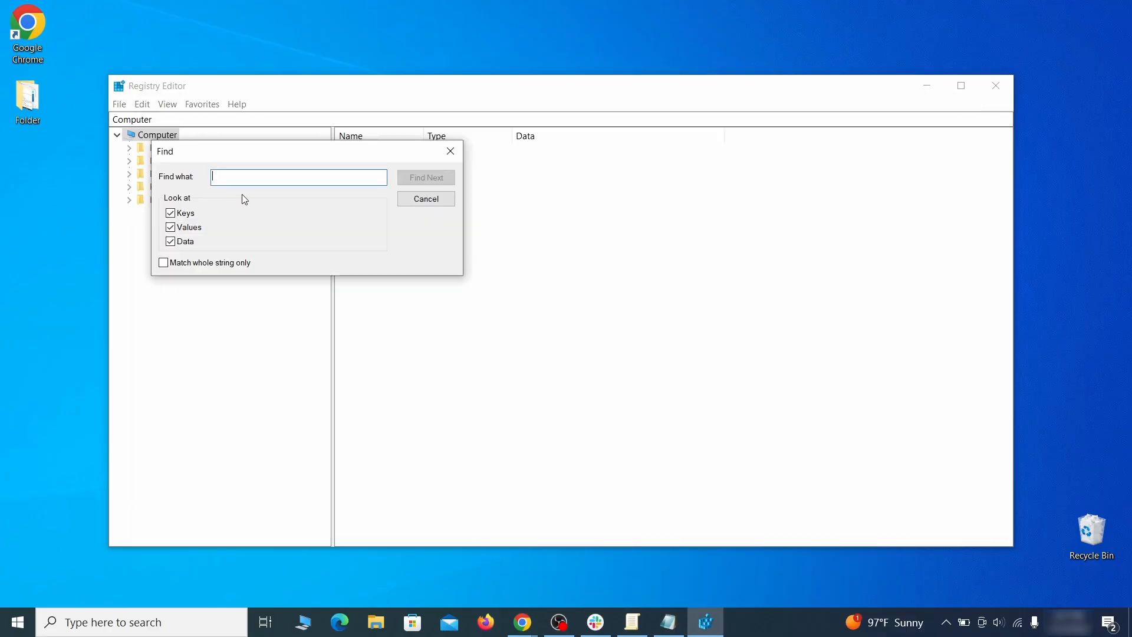
right_click(250, 180)
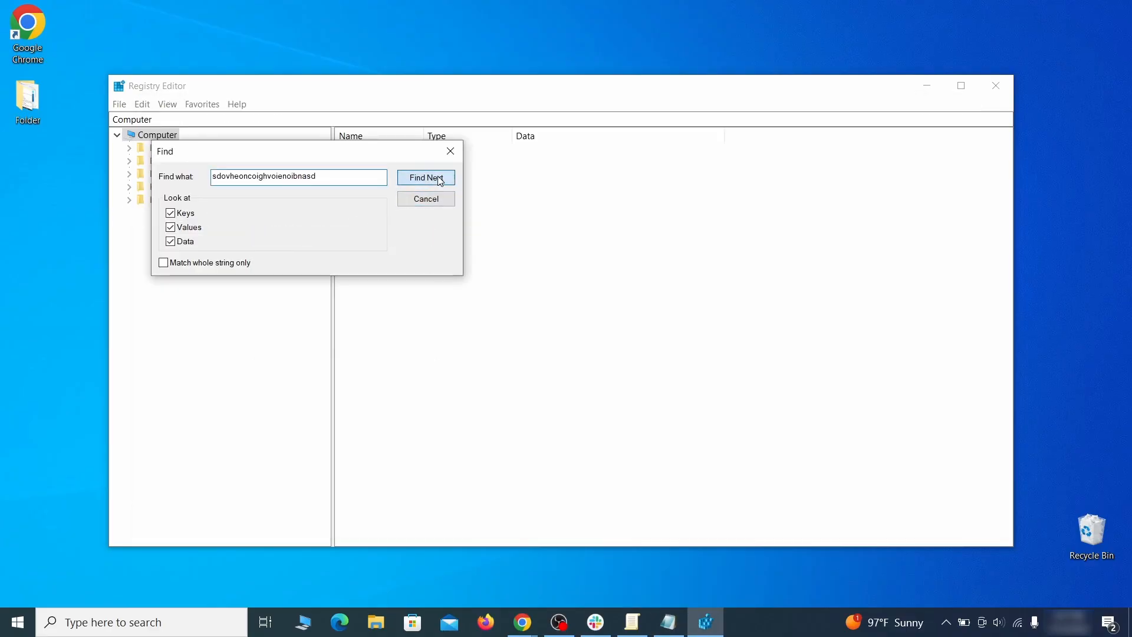
click(440, 180)
- Permanently delete the Recommended key under Policies\Google\Chrome in the Group Policy Objects branch
right_click(278, 355)
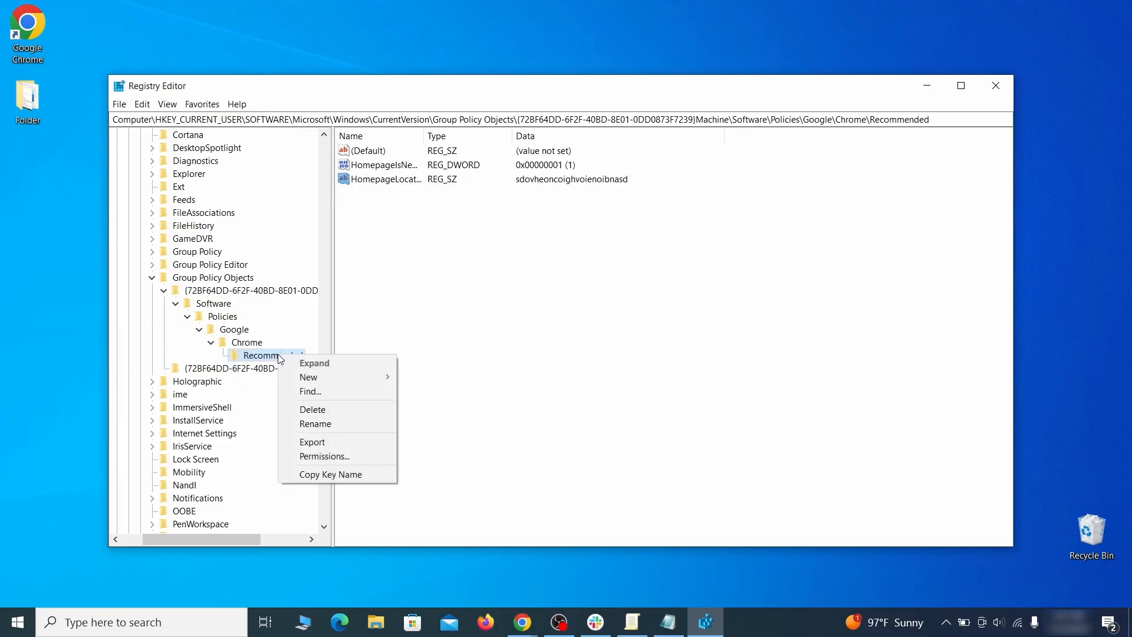
click(339, 416)
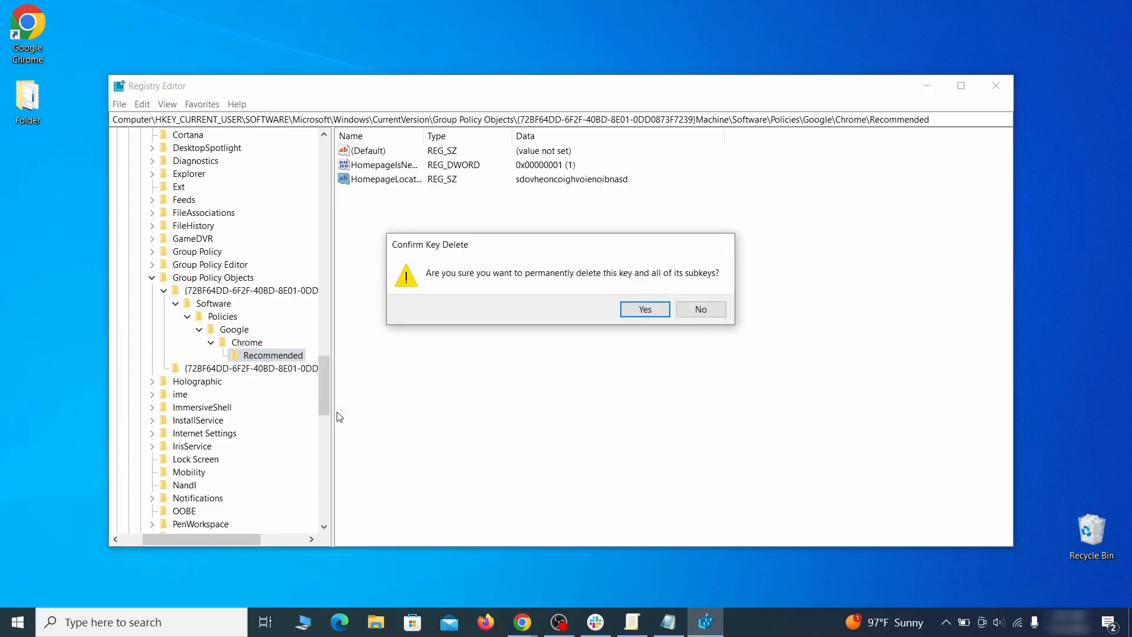
click(645, 309)
click(142, 104)
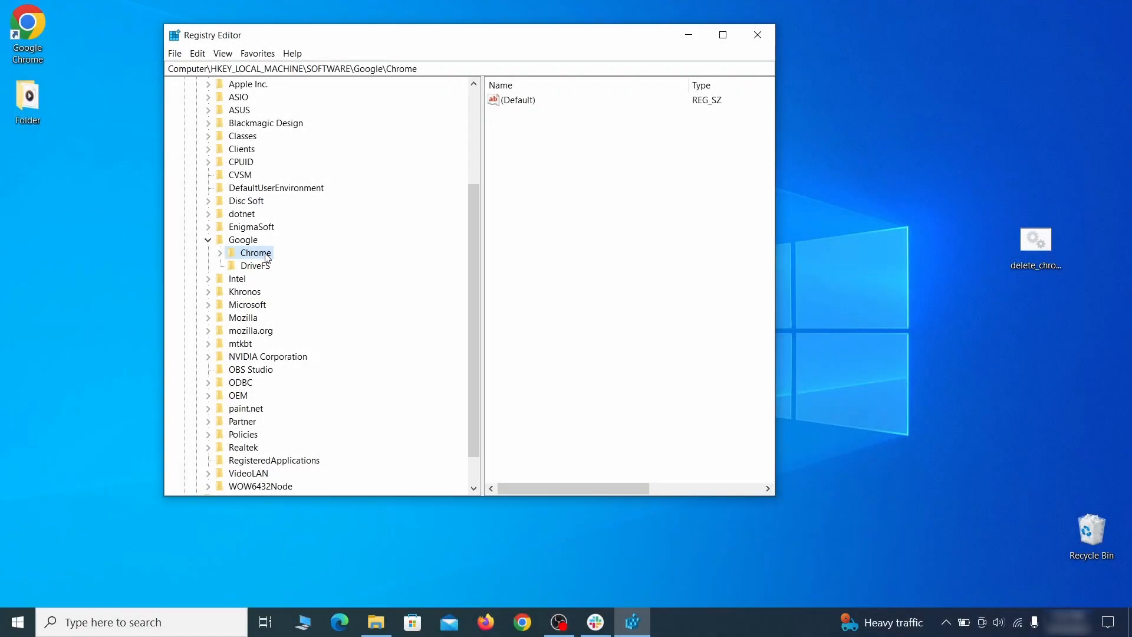
- Try to delete the Chrome key under HKEY_LOCAL_MACHINE\SOFTWARE\Google
right_click(266, 253)
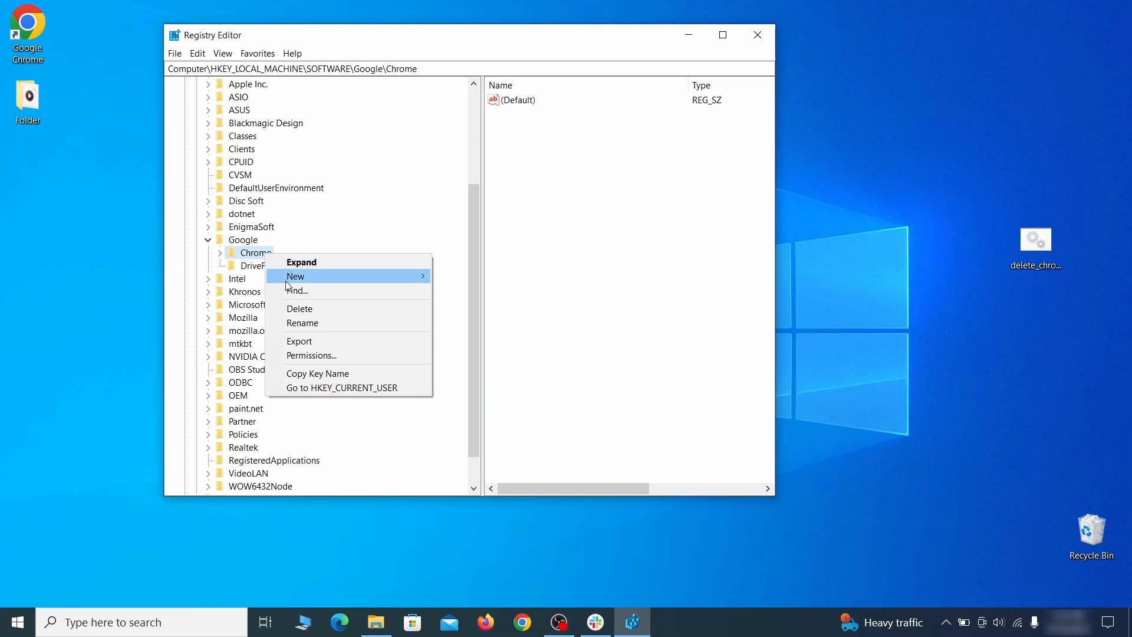
click(313, 310)
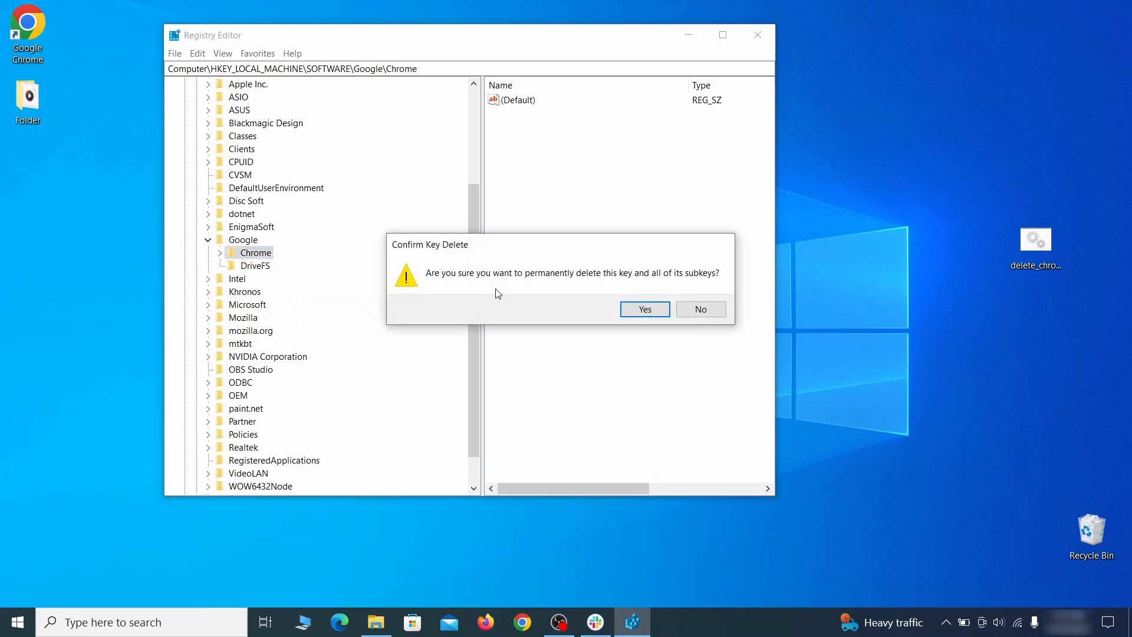
click(645, 308)
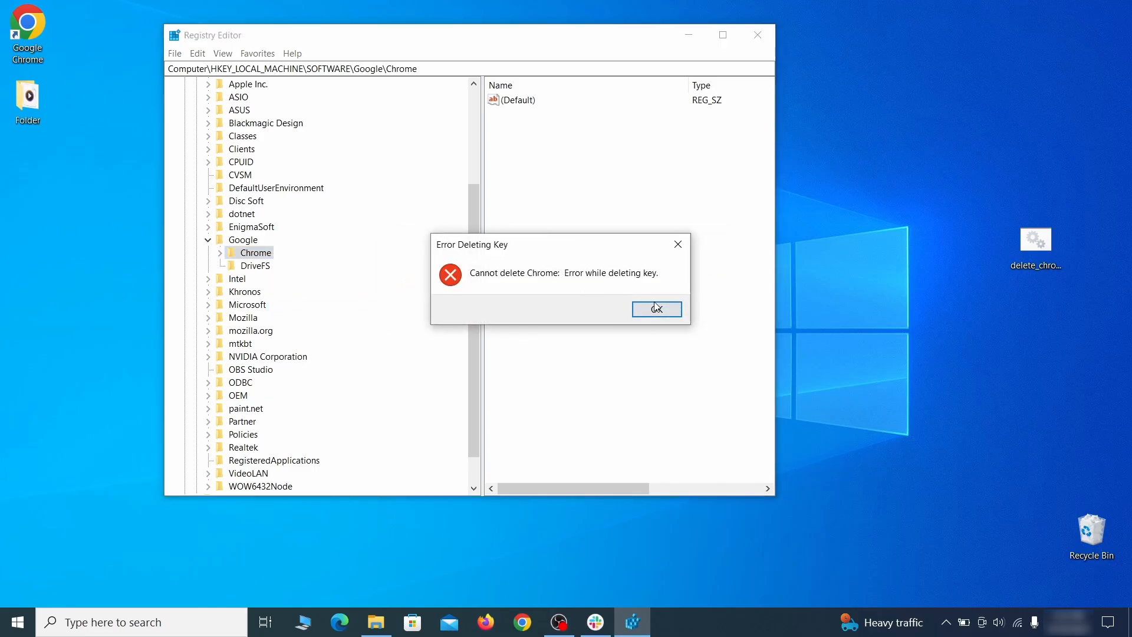
- Change the owner of the Chrome key under HKEY_LOCAL_MACHINE\SOFTWARE\Google to Everyone in its advanced security settings
click(656, 307)
right_click(266, 258)
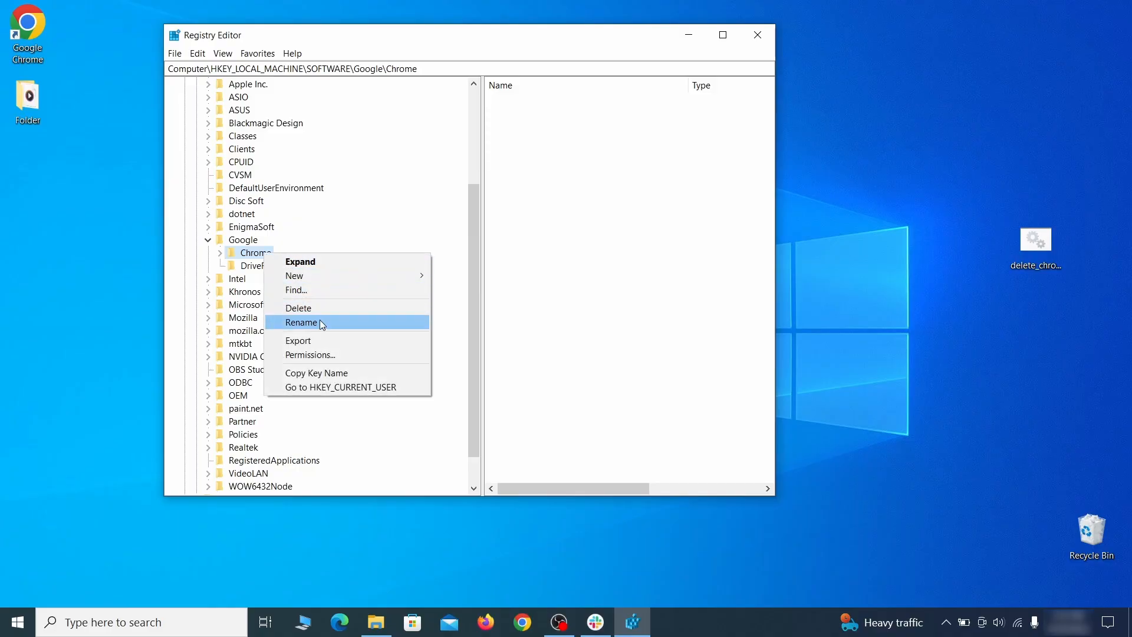
click(335, 354)
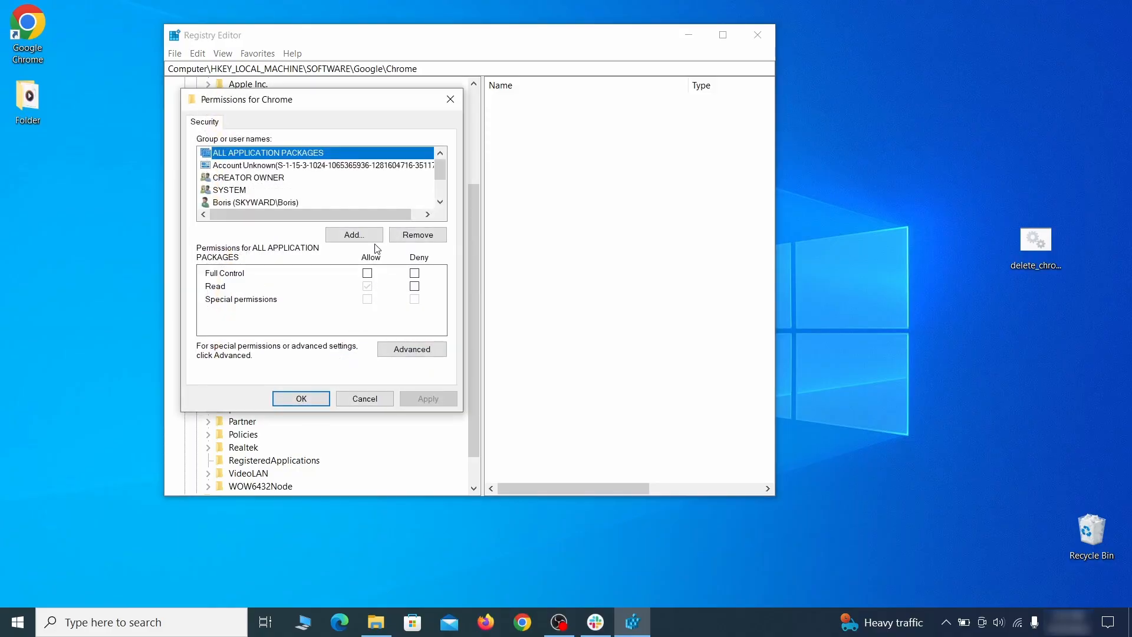
click(412, 349)
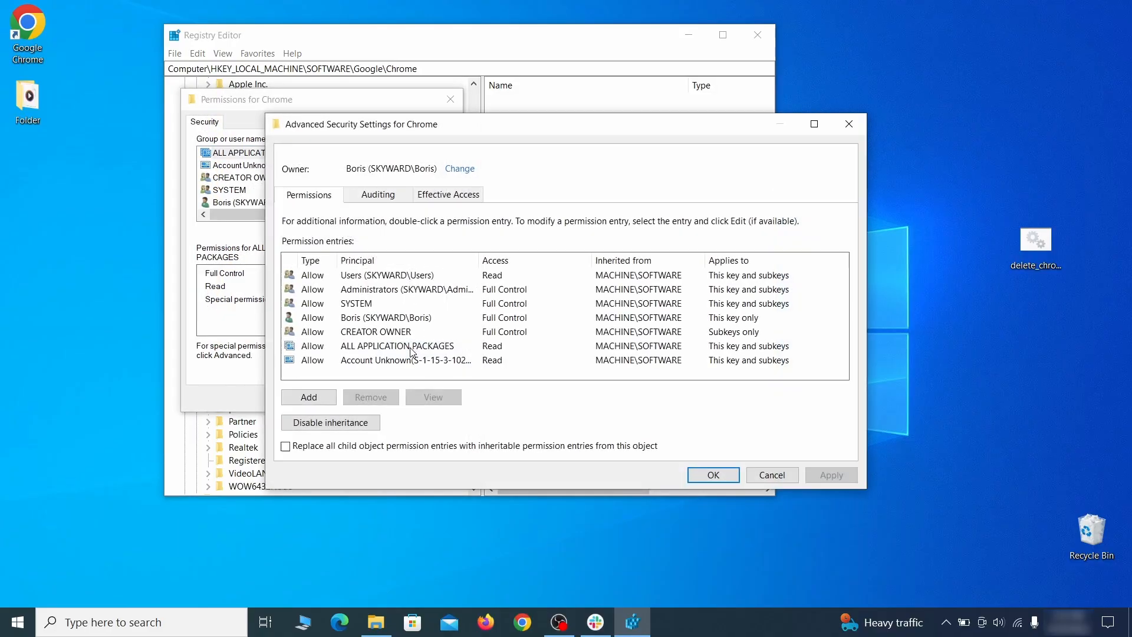
click(460, 169)
text(everyone)
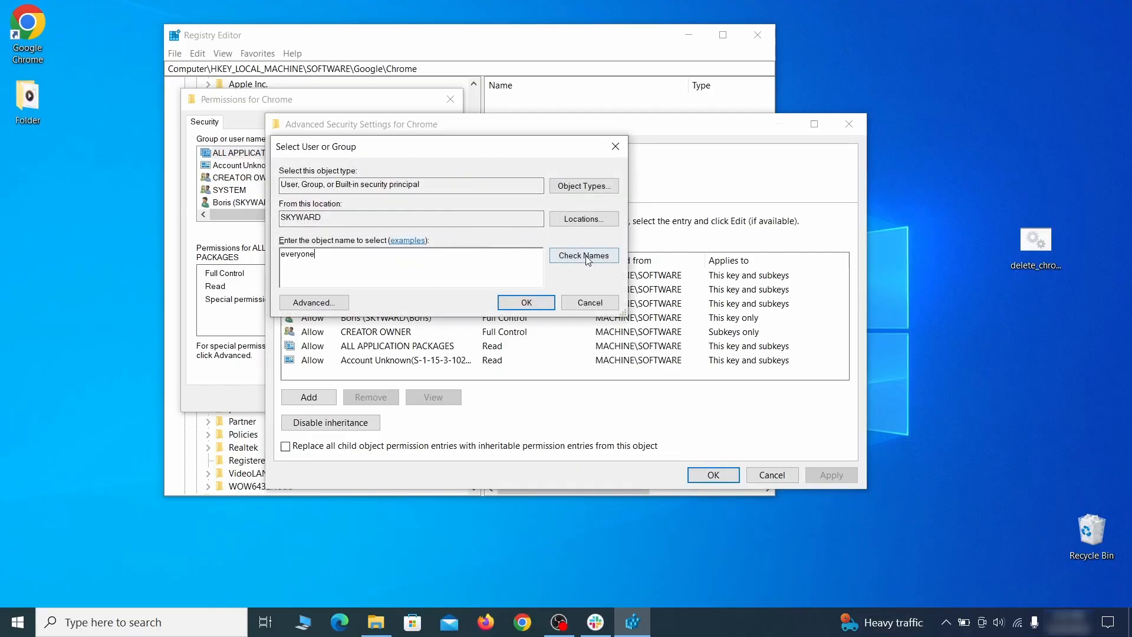
click(586, 256)
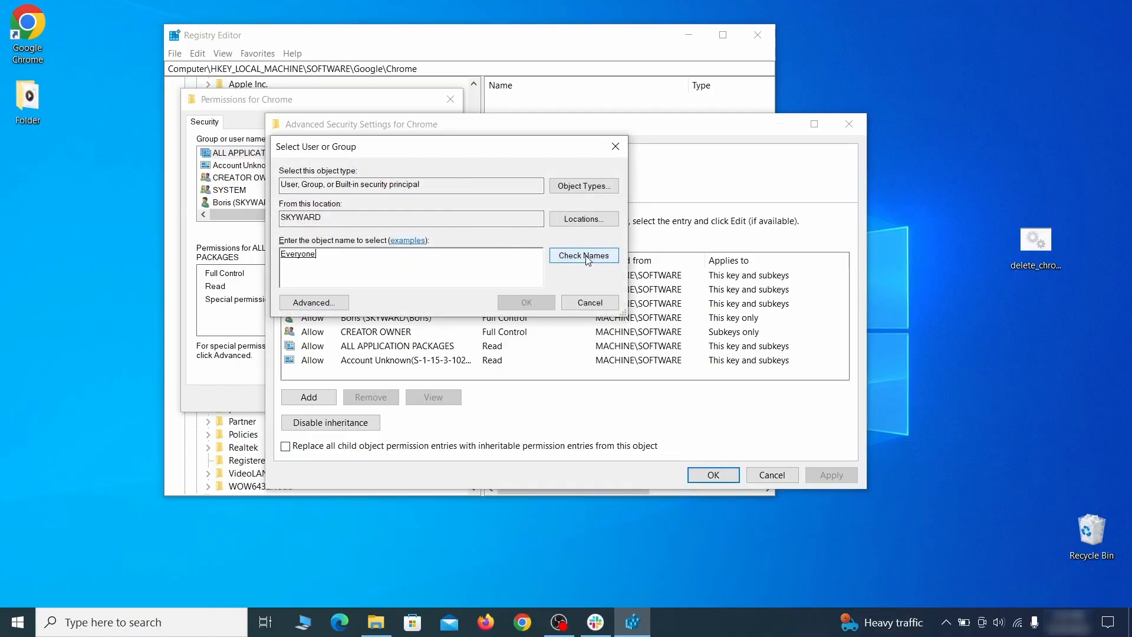
click(534, 303)
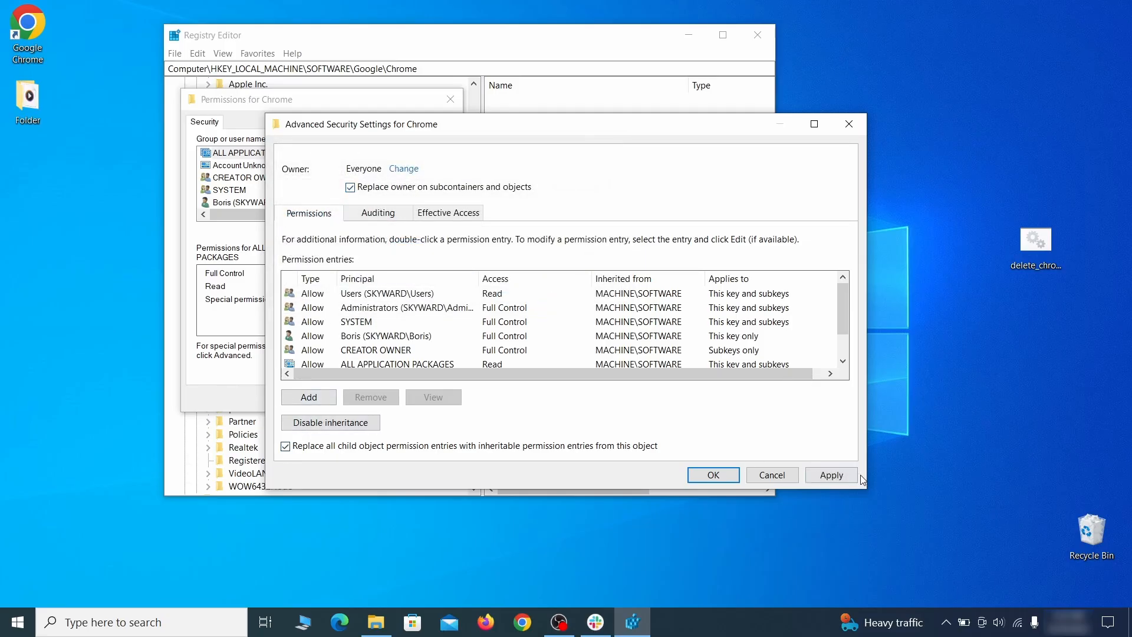
- Apply the owner replacement and inheritable permissions to all subkeys and child objects of the Chrome key, and close its permission settings
click(832, 478)
click(619, 376)
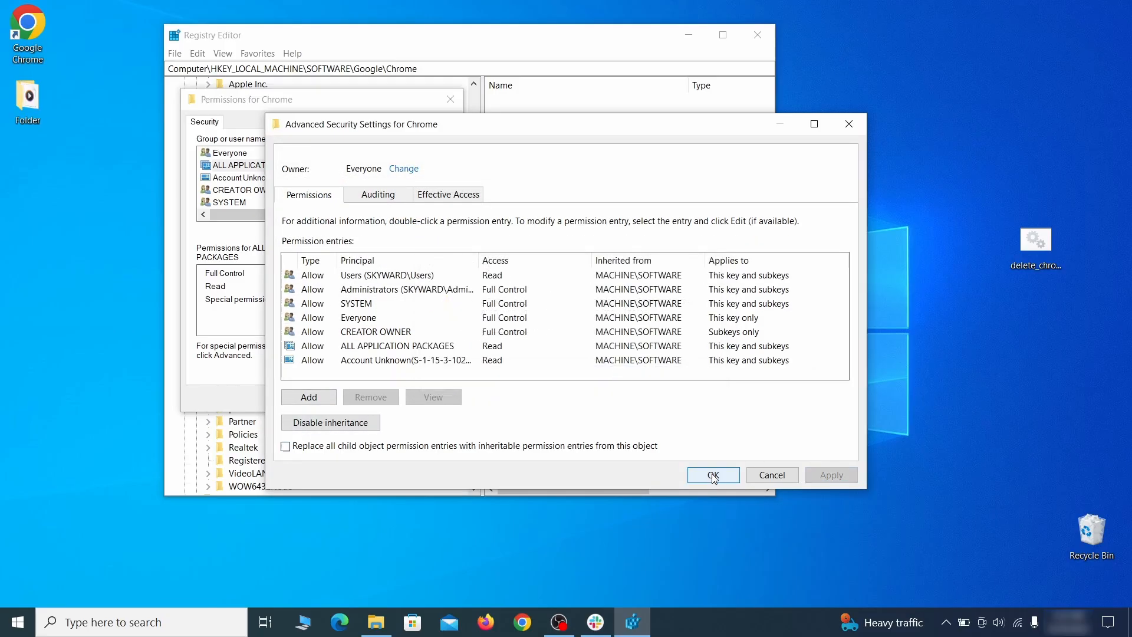
click(714, 475)
click(297, 397)
- Permanently delete the Chrome key and all its subkeys under HKEY_LOCAL_MACHINE\SOFTWARE\Google
right_click(257, 254)
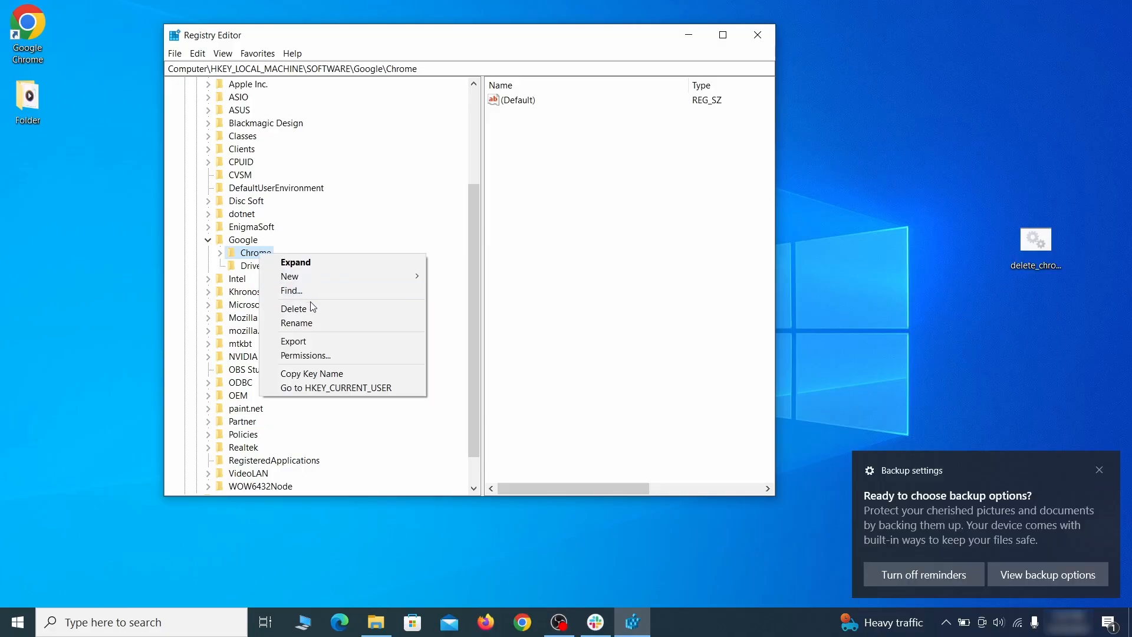
click(321, 313)
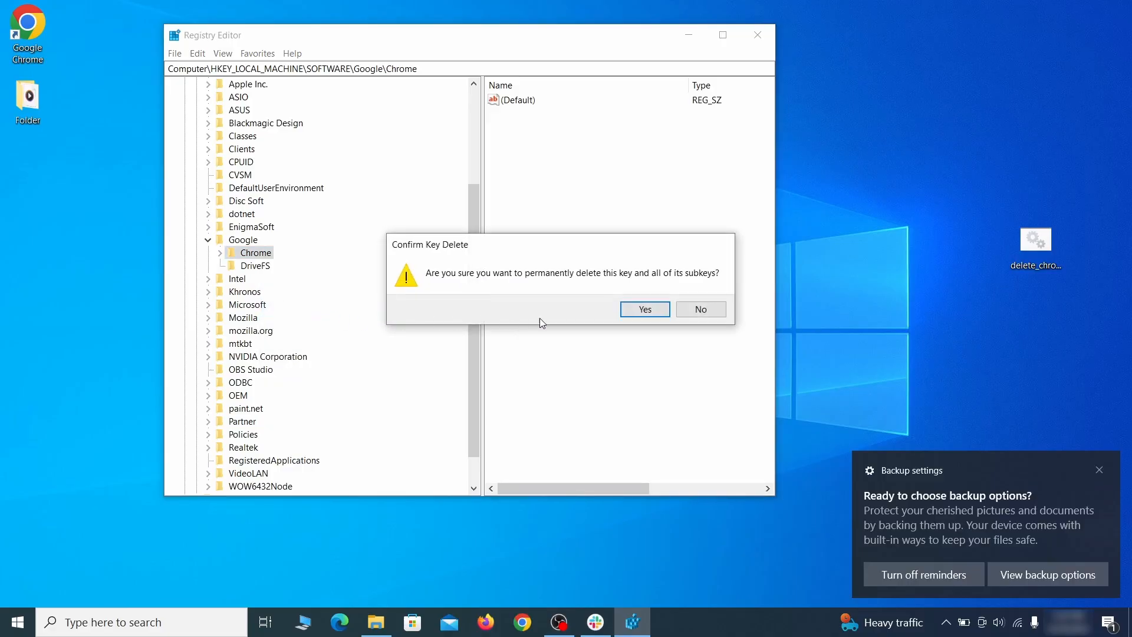
click(645, 318)
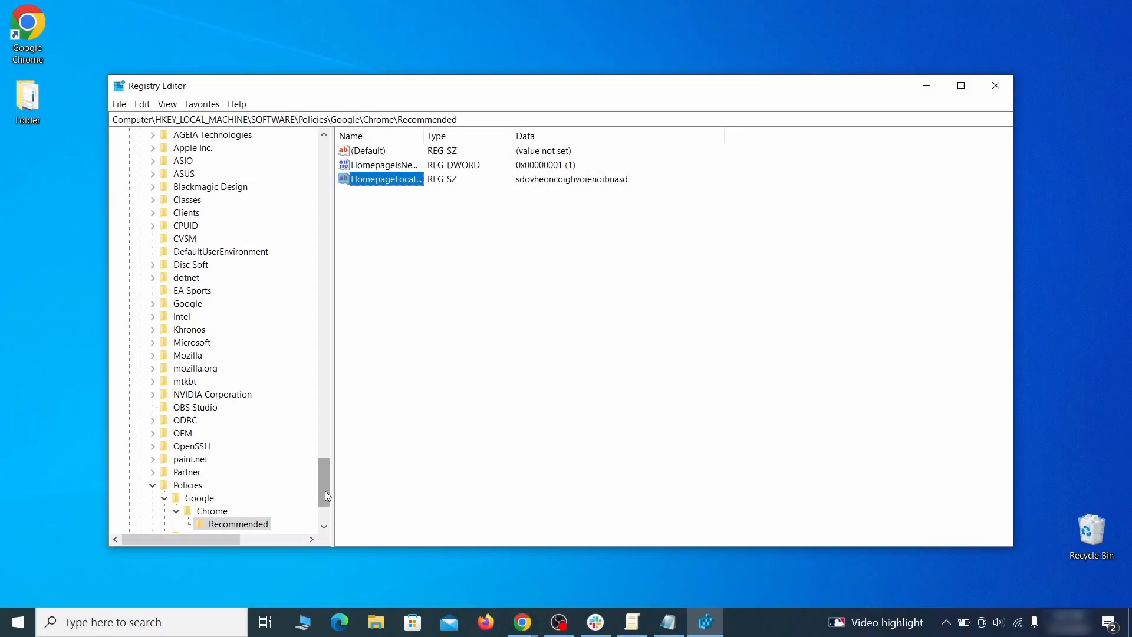
- Permanently delete the Recommended key under HKEY_LOCAL_MACHINE\SOFTWARE\Policies\Google\Chrome
scroll(294, 467, down, 3)
right_click(254, 413)
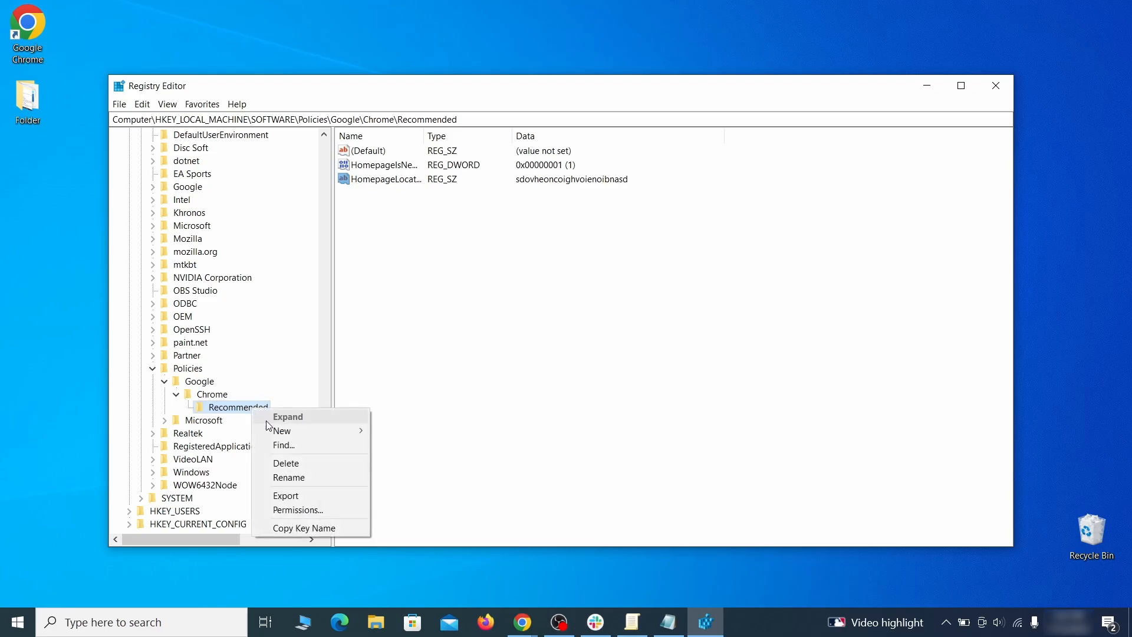
click(307, 465)
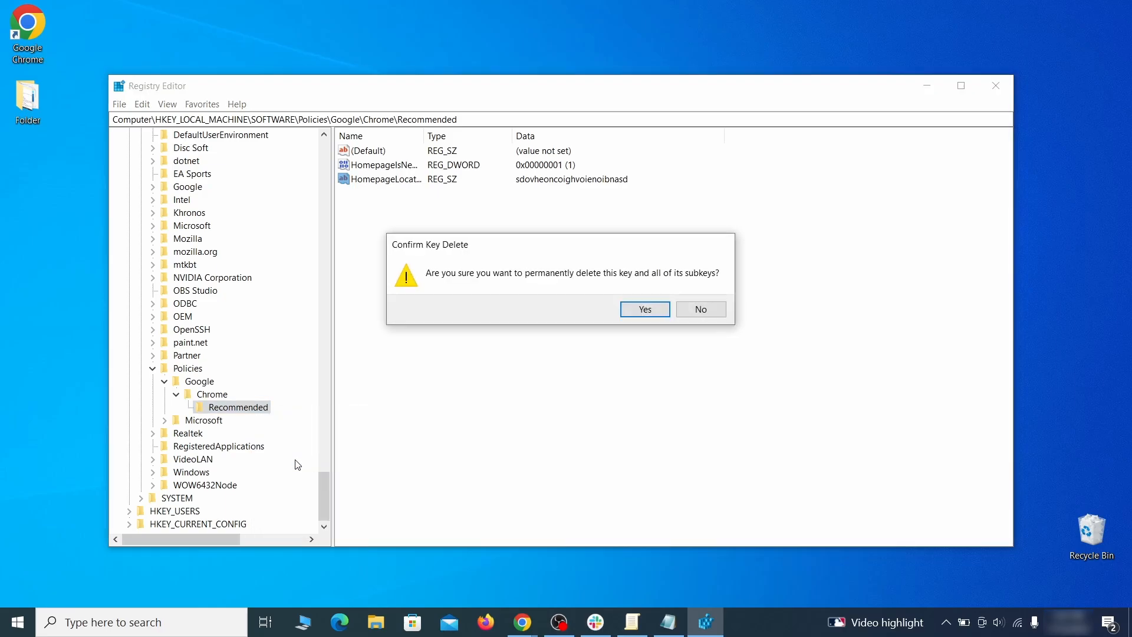
click(645, 309)
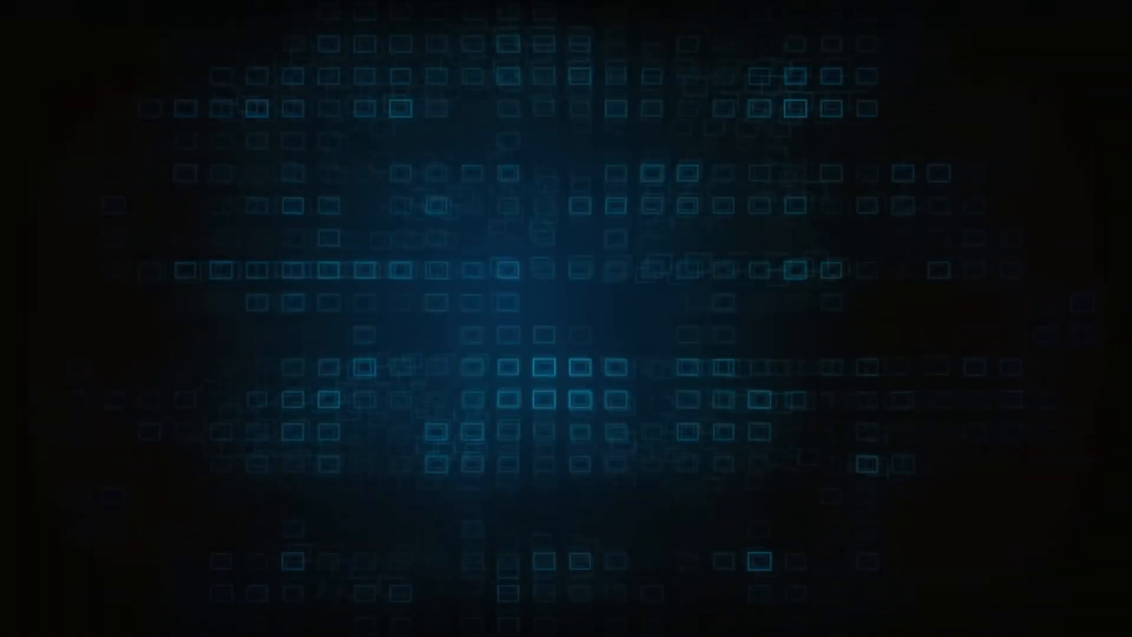
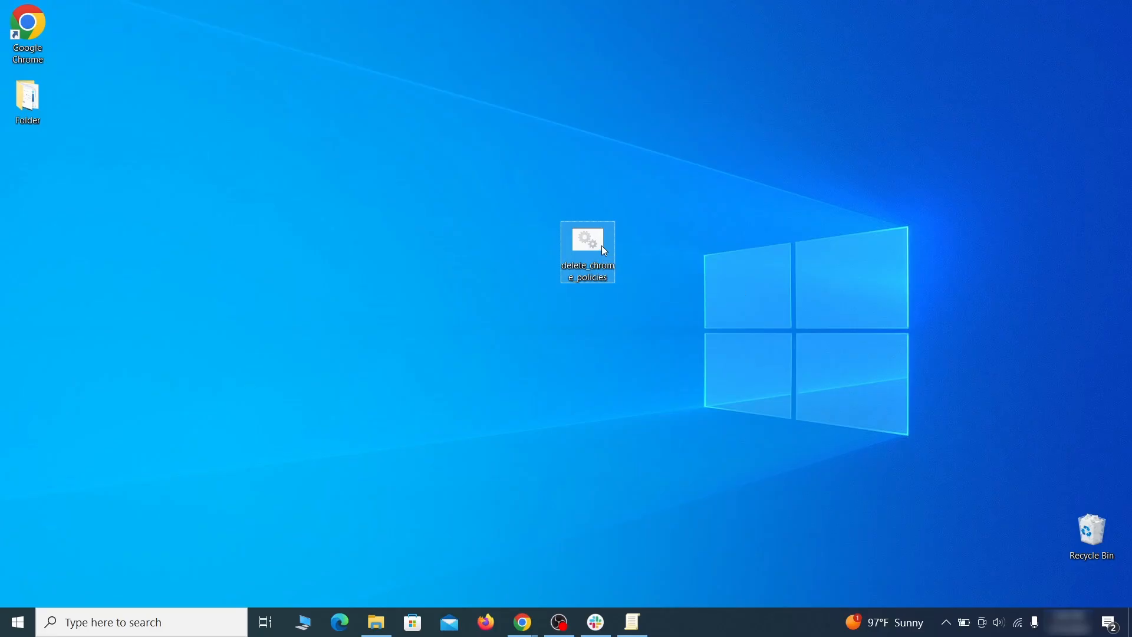
- Run delete_chrome_policies.bat from the desktop as administrator despite the SmartScreen block, and close its command window
right_click(602, 246)
click(678, 304)
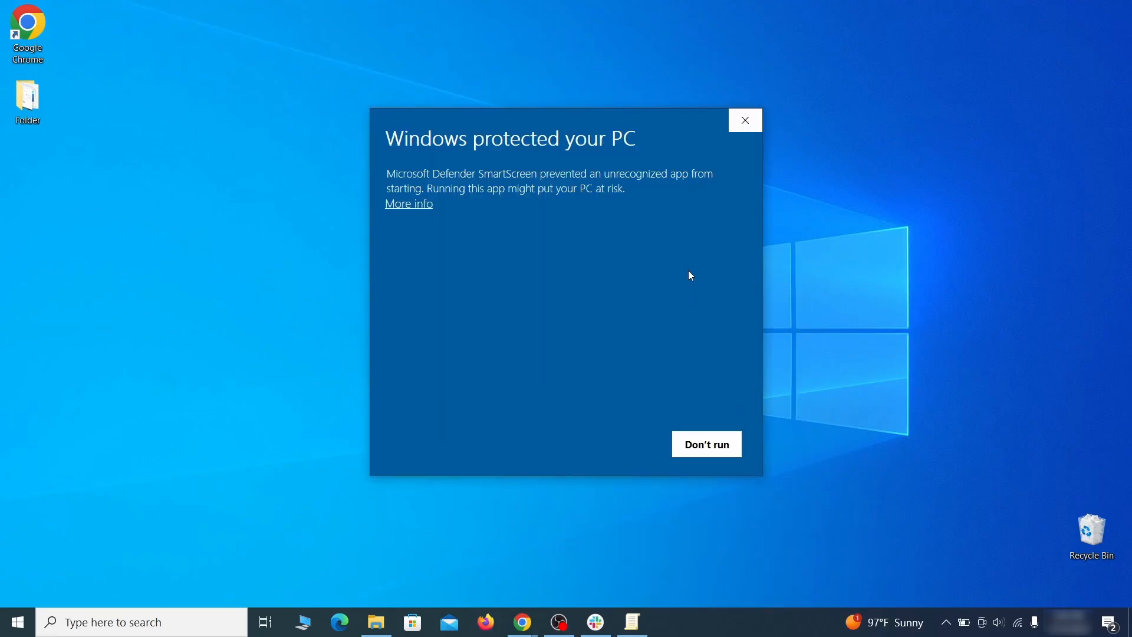
click(413, 204)
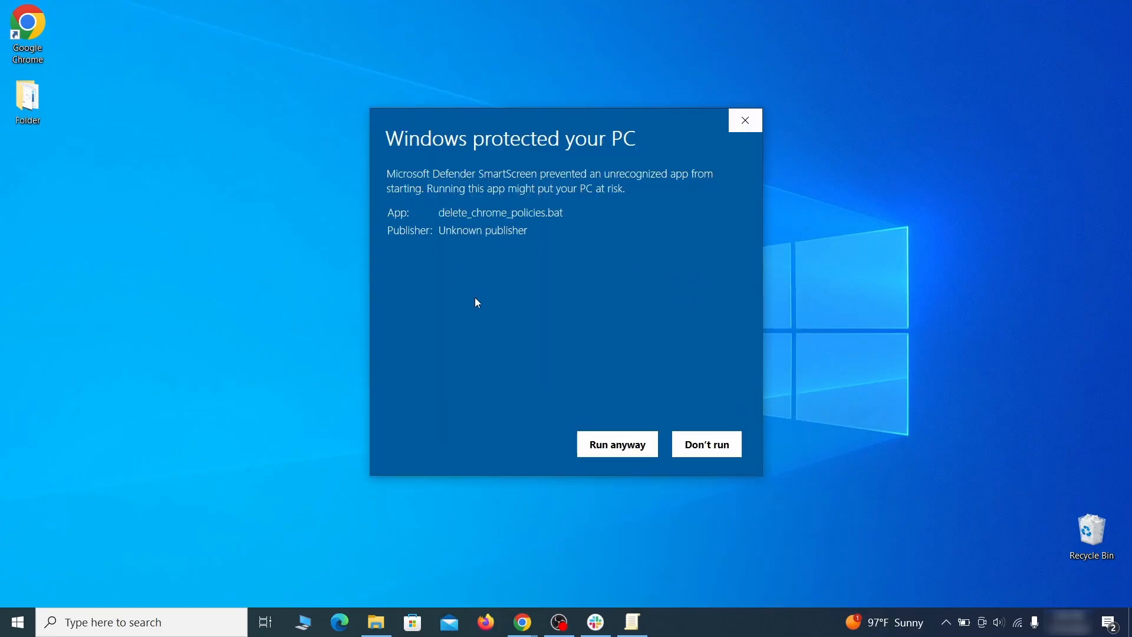
click(618, 448)
drag(404, 32, 595, 68)
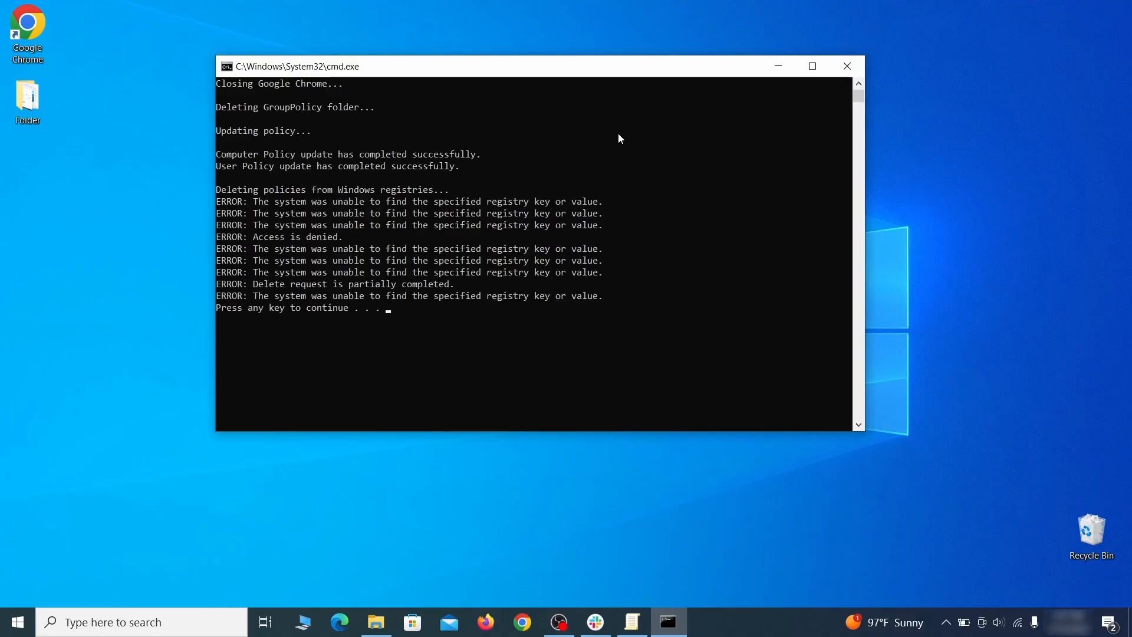
click(852, 71)
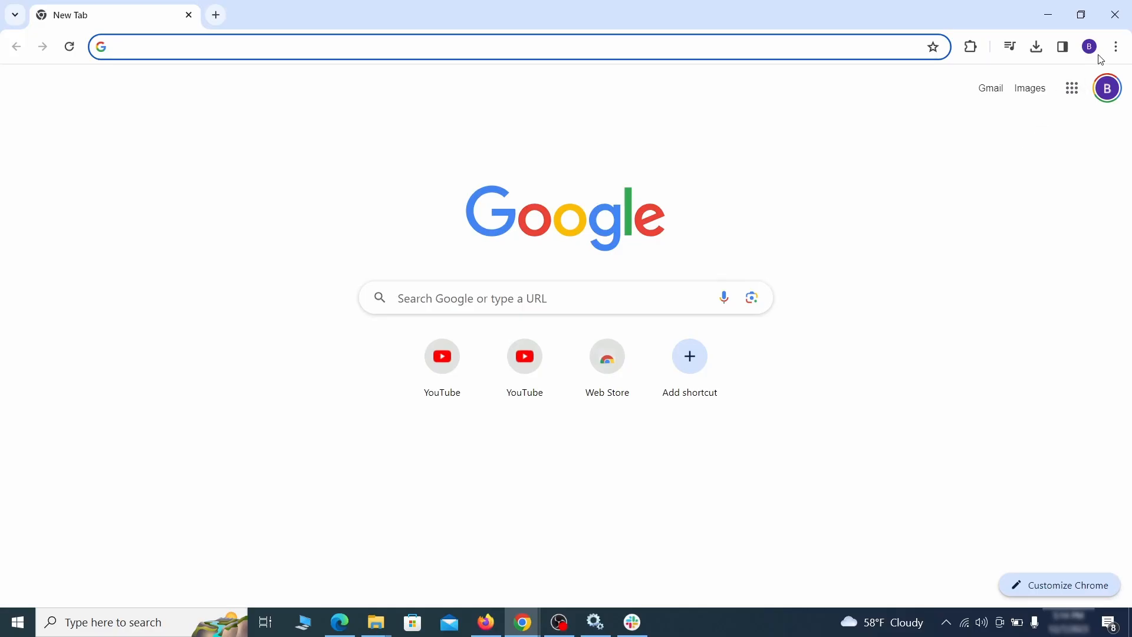
- Disable and remove the Add to Zola Button extension in Chrome
click(1117, 47)
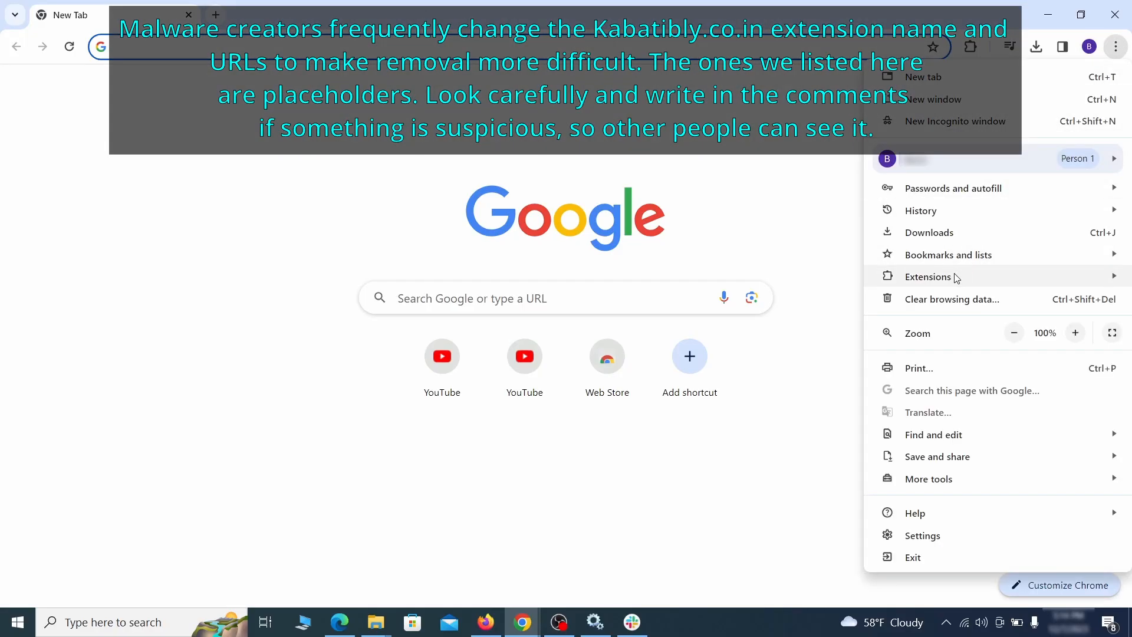
mouse_move(894, 282)
click(829, 277)
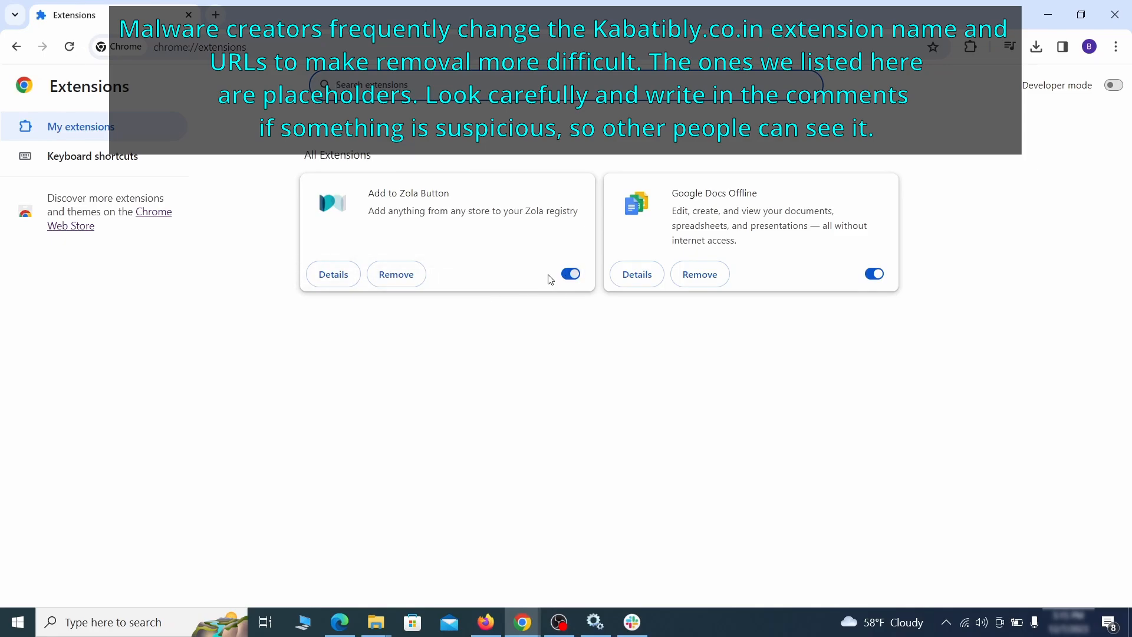
click(569, 274)
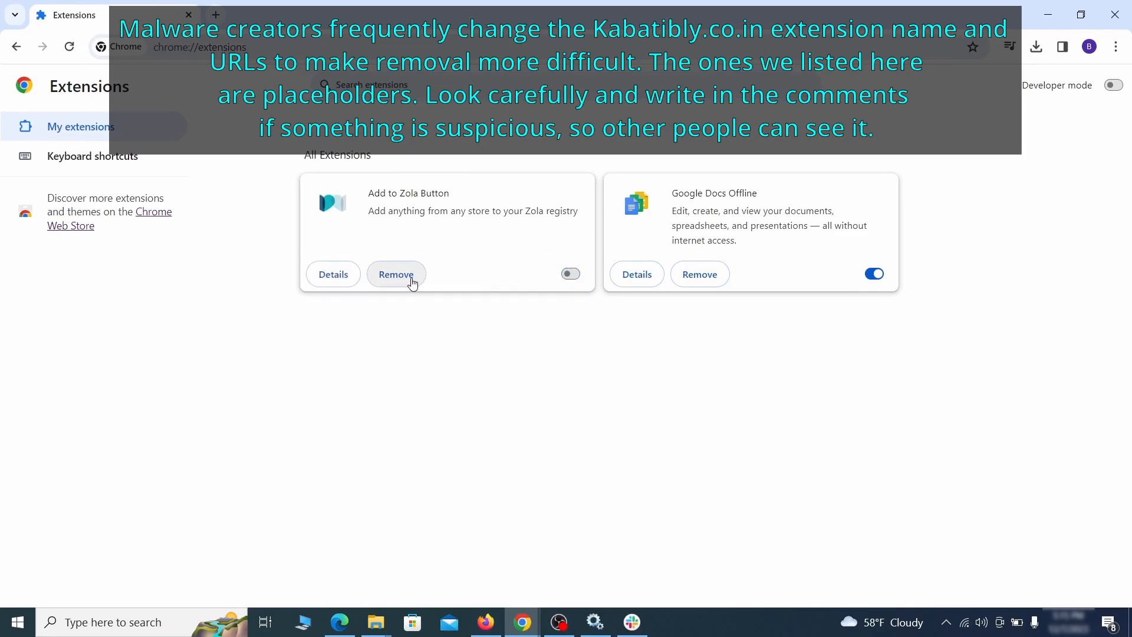
click(396, 275)
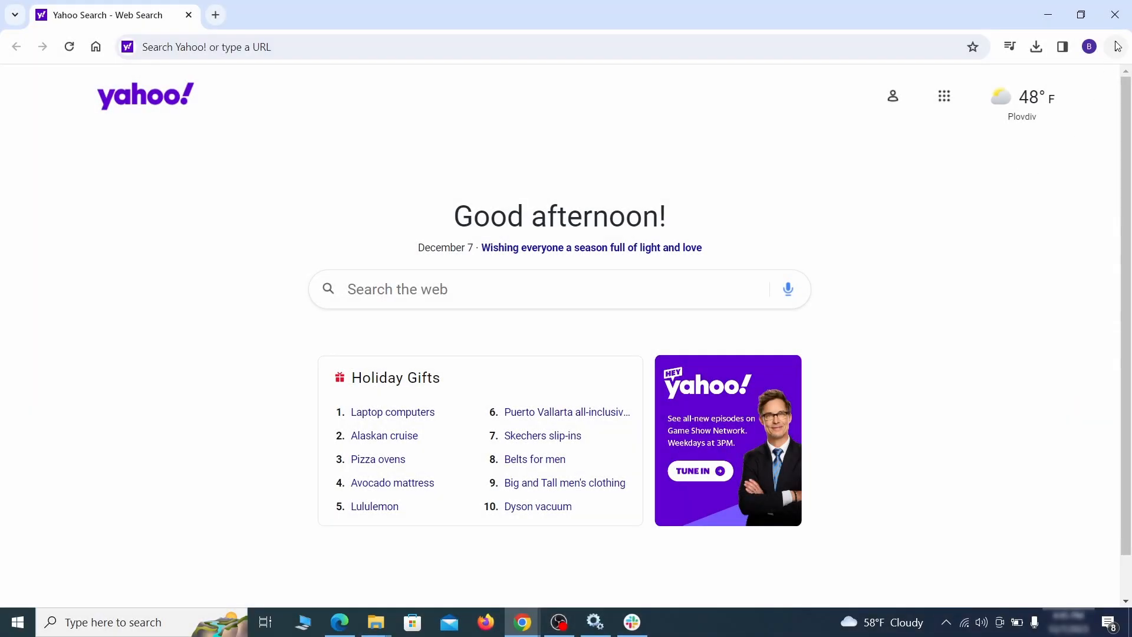
- Clear Chrome's browsing data for the last hour using the advanced options, also including autofill form data, site settings and hosted app data but not passwords
click(1115, 46)
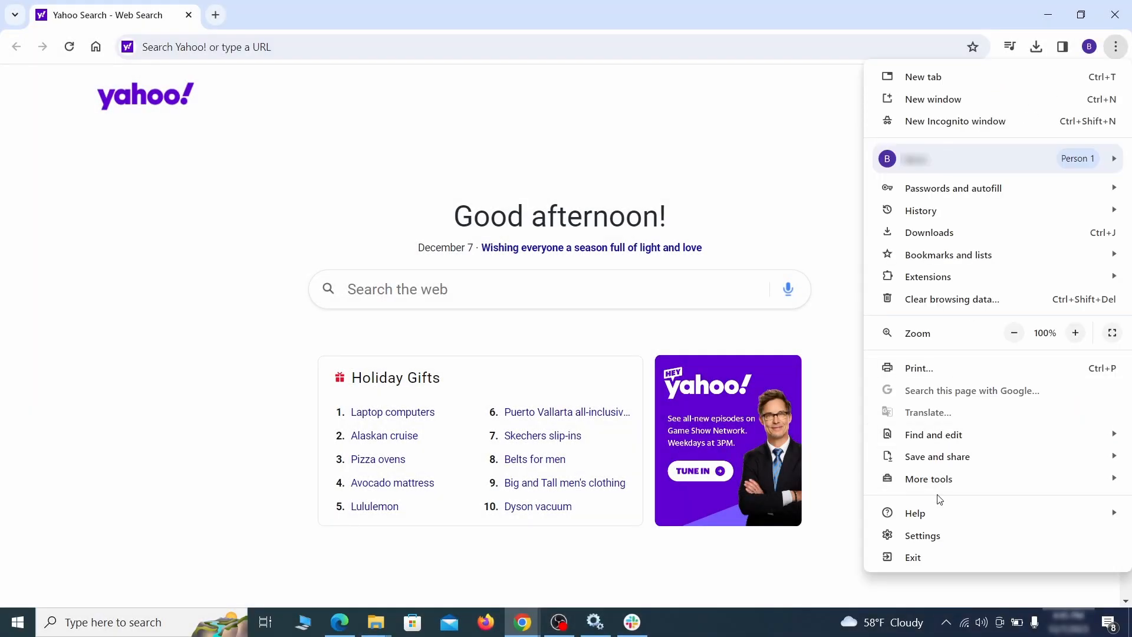
click(925, 536)
click(136, 185)
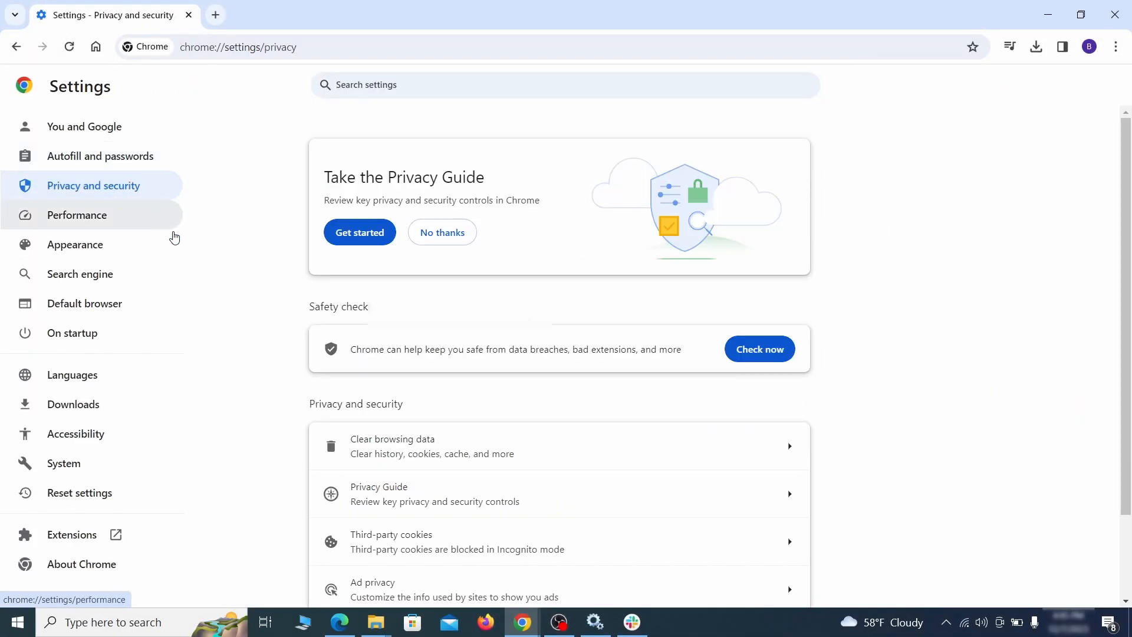
scroll(884, 384, down, 1)
click(739, 381)
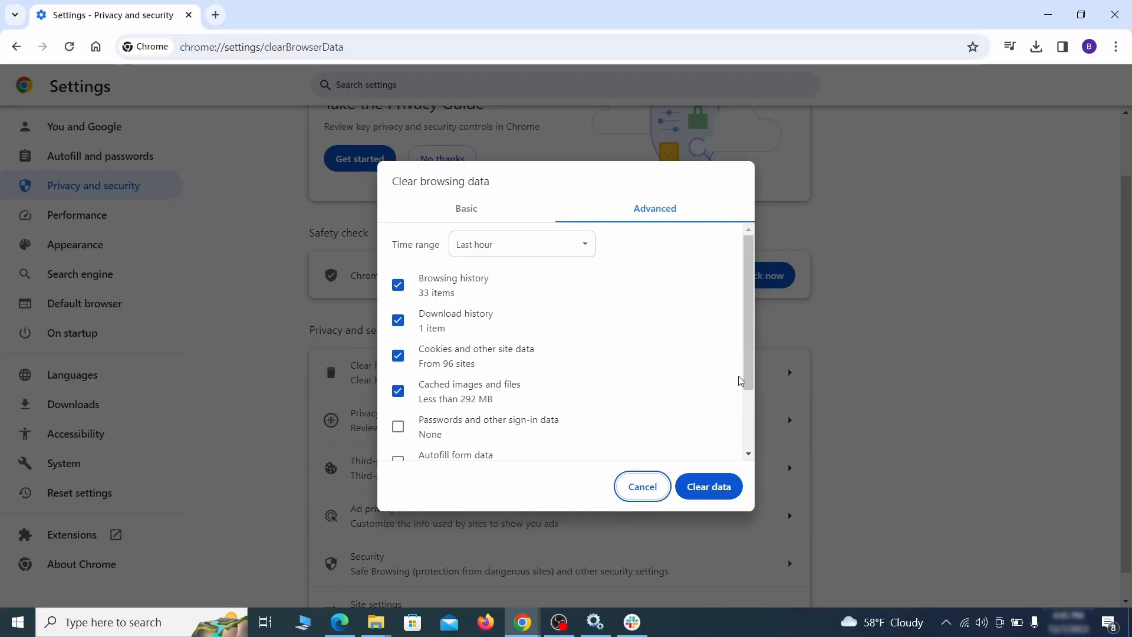
click(498, 212)
click(631, 214)
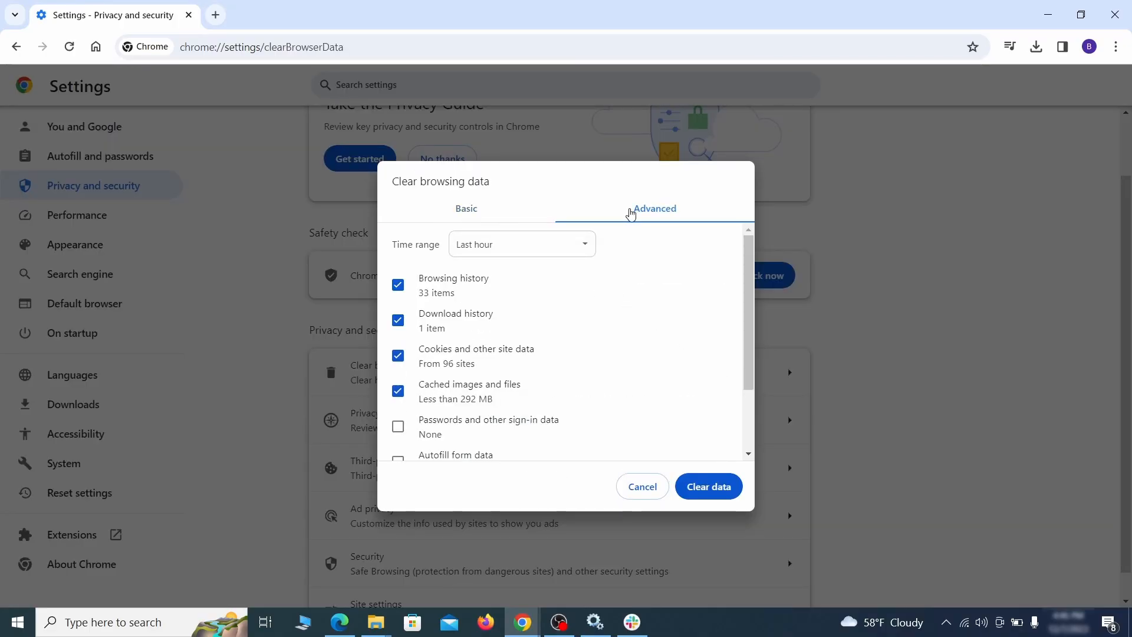
scroll(571, 336, down, 2)
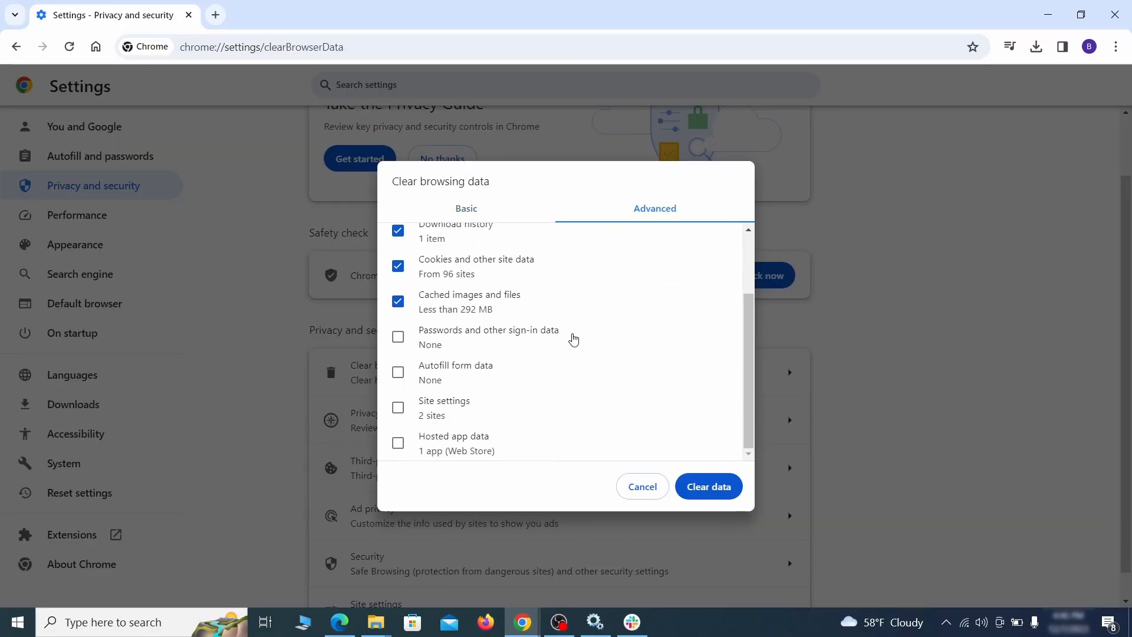
click(398, 372)
click(398, 408)
click(399, 443)
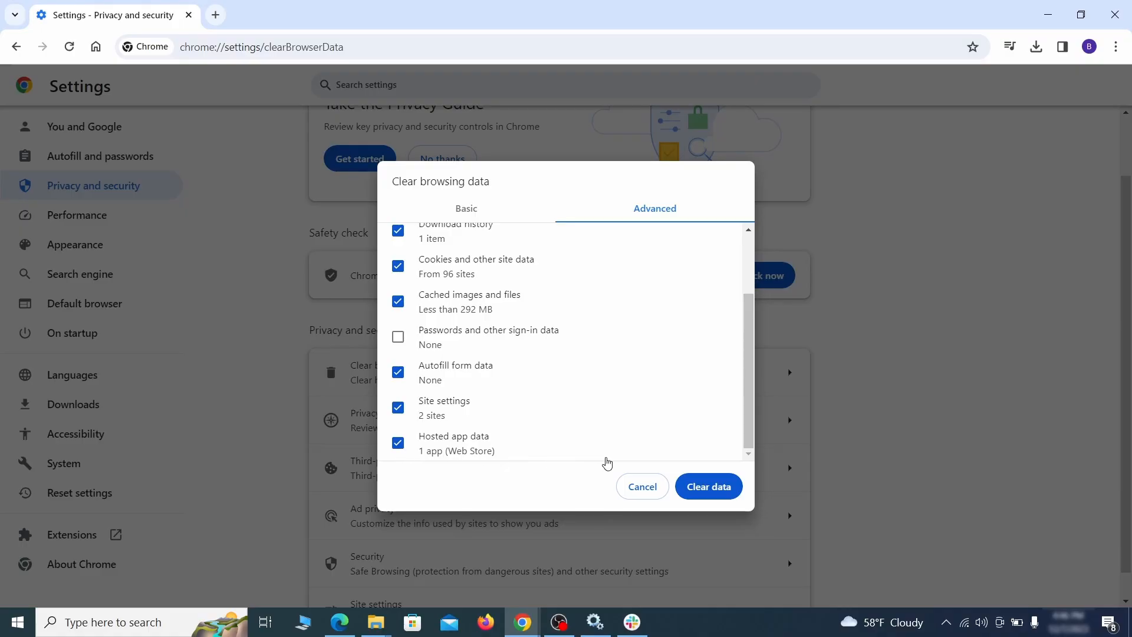
click(720, 489)
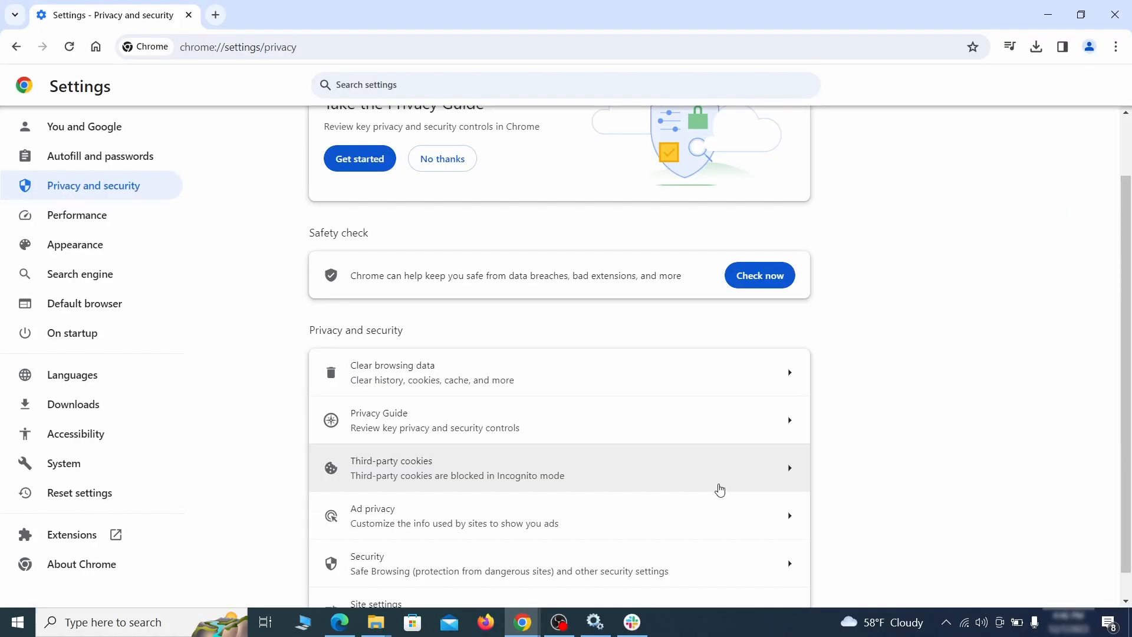
- Remove ExampleRougeURL.com from the sites allowed to send notifications in Chrome's site settings
scroll(852, 387, down, 1)
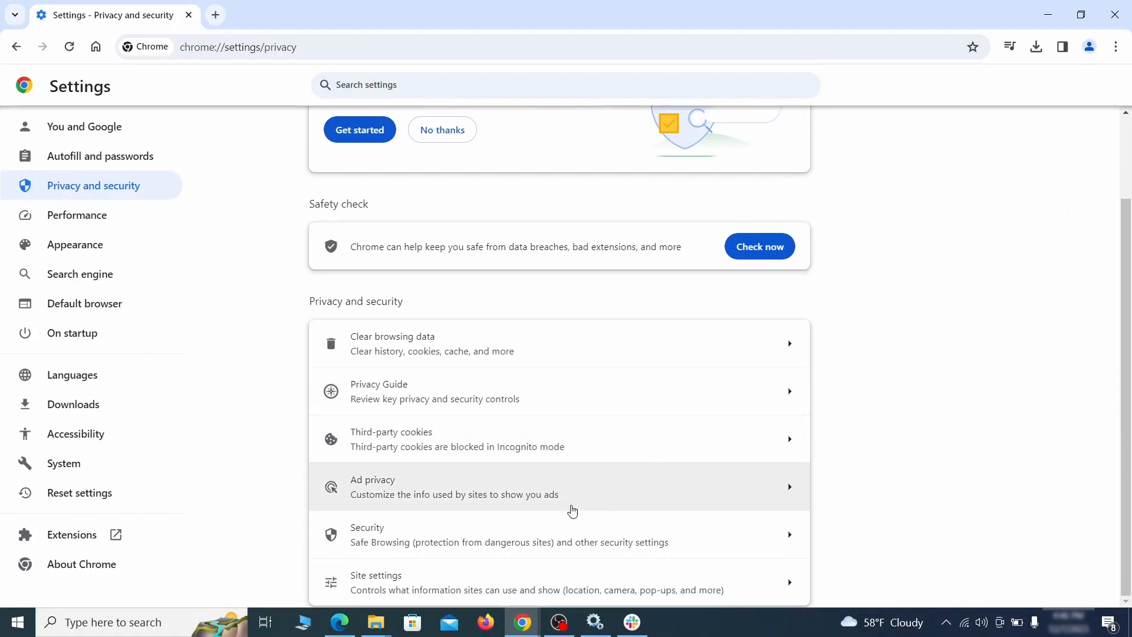
click(552, 578)
scroll(812, 360, down, 3)
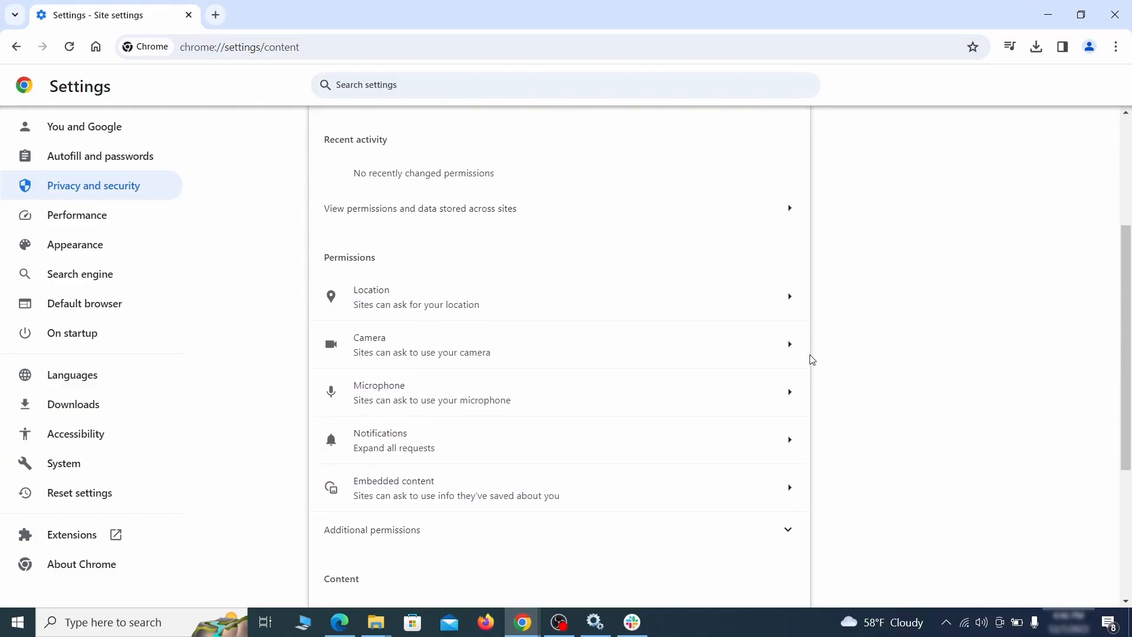
scroll(818, 353, down, 1)
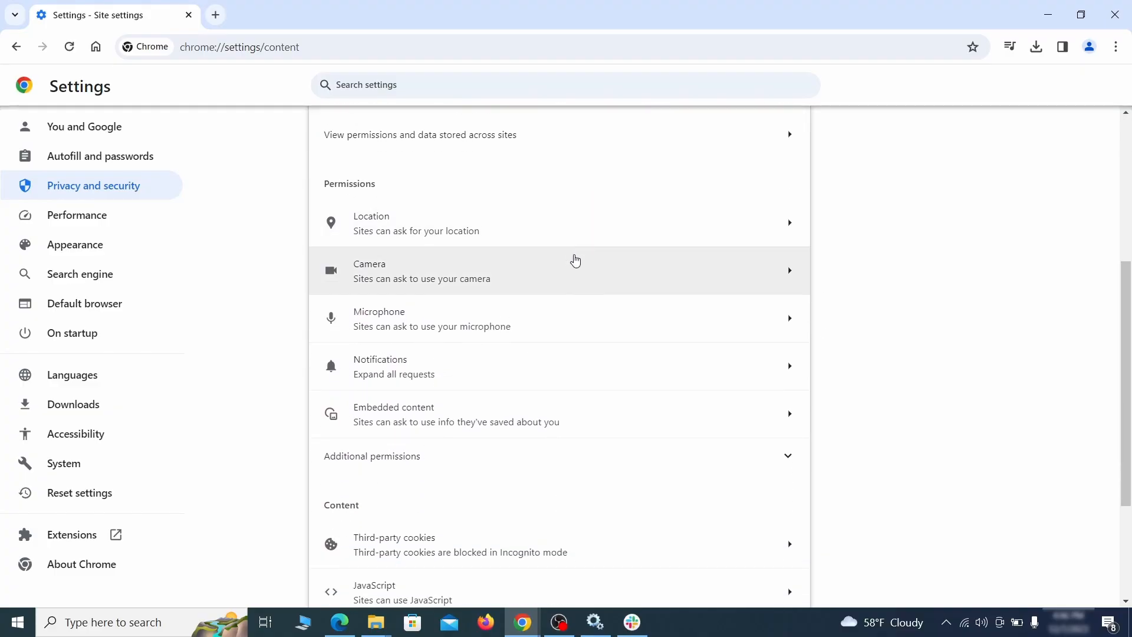
click(569, 235)
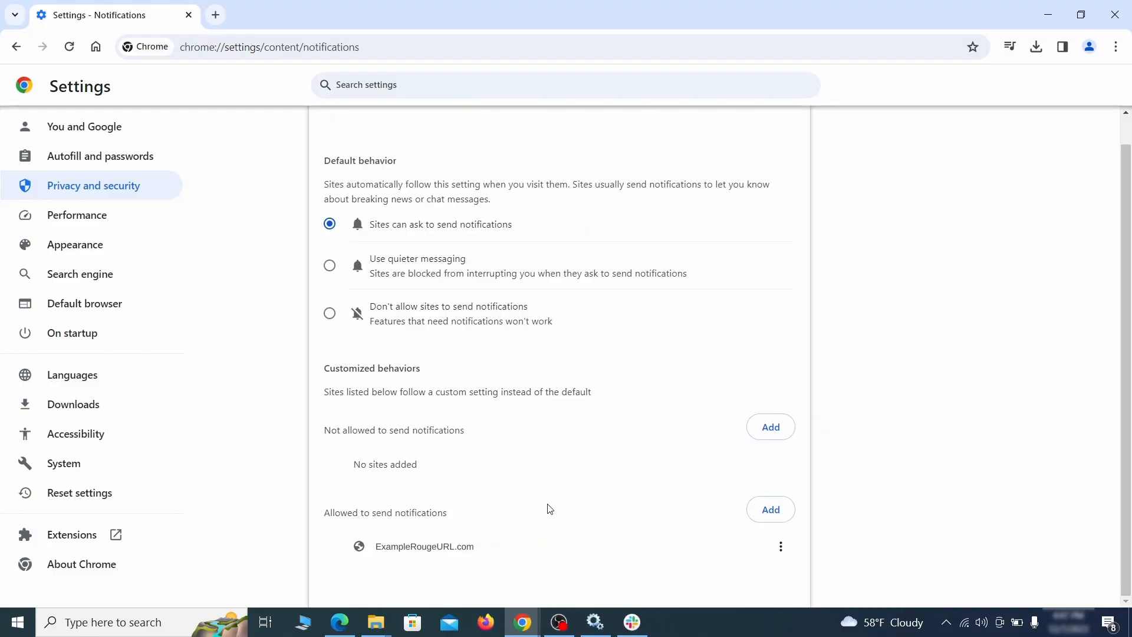
click(781, 547)
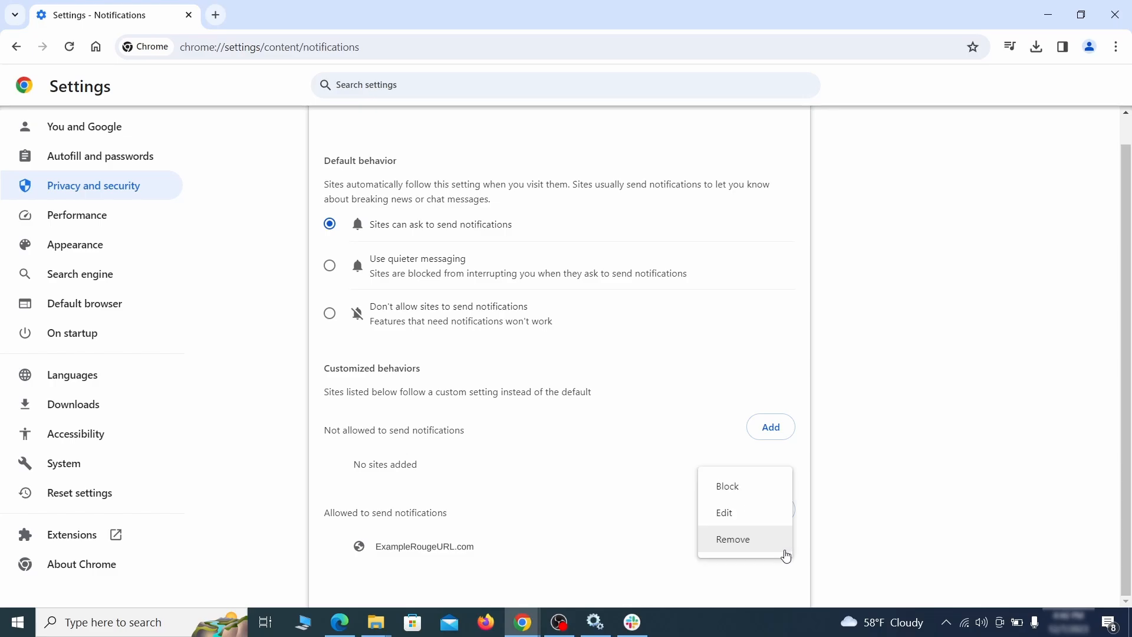
click(748, 546)
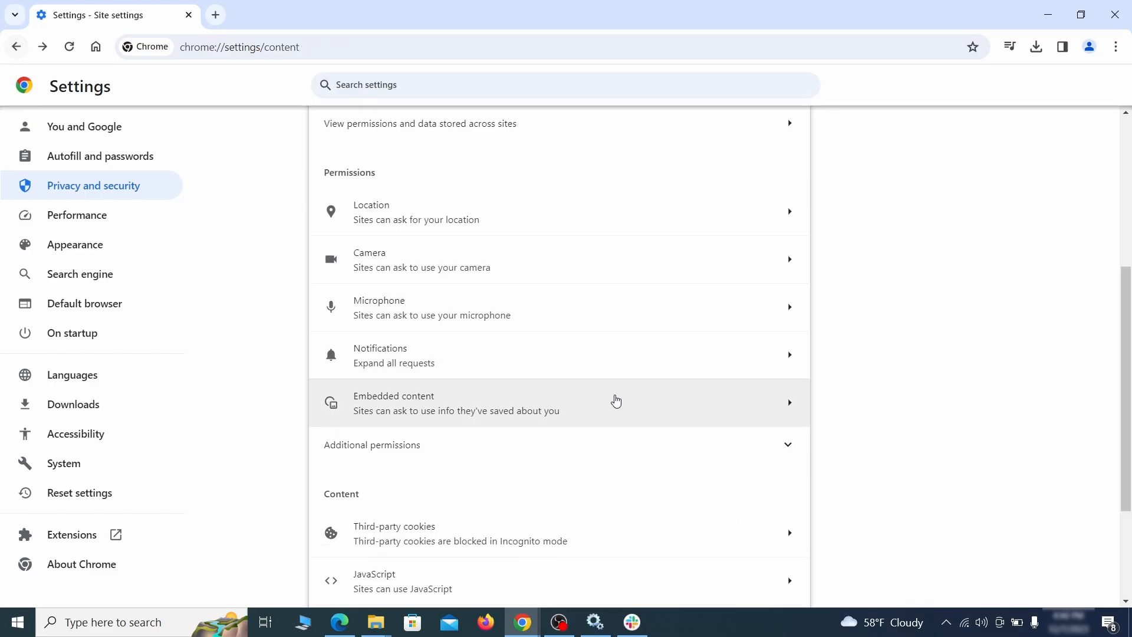
- Remove ExampleRougeURL.com from the sites allowed to use third-party cookies in Chrome's site settings
scroll(614, 401, down, 2)
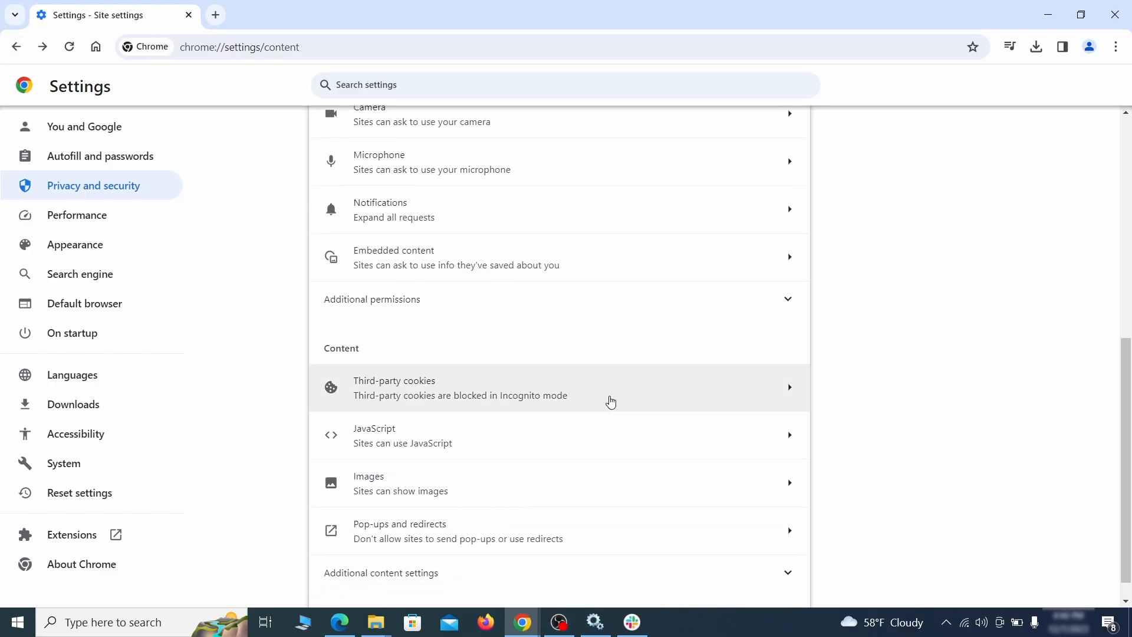
click(611, 399)
scroll(612, 399, down, 5)
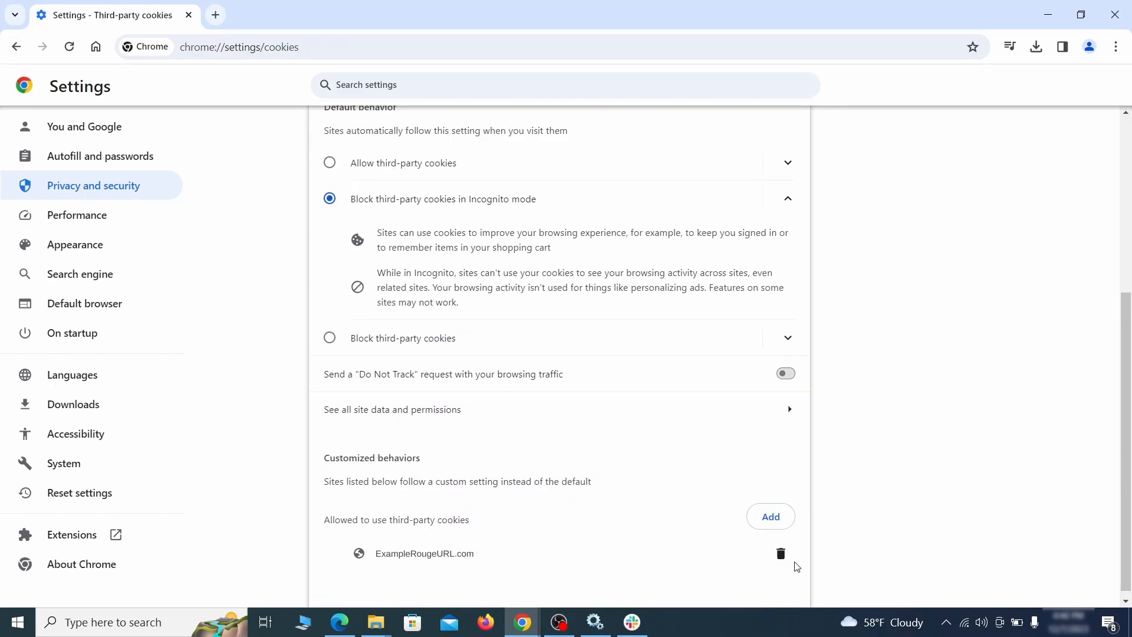
click(783, 556)
key(alt+Left)
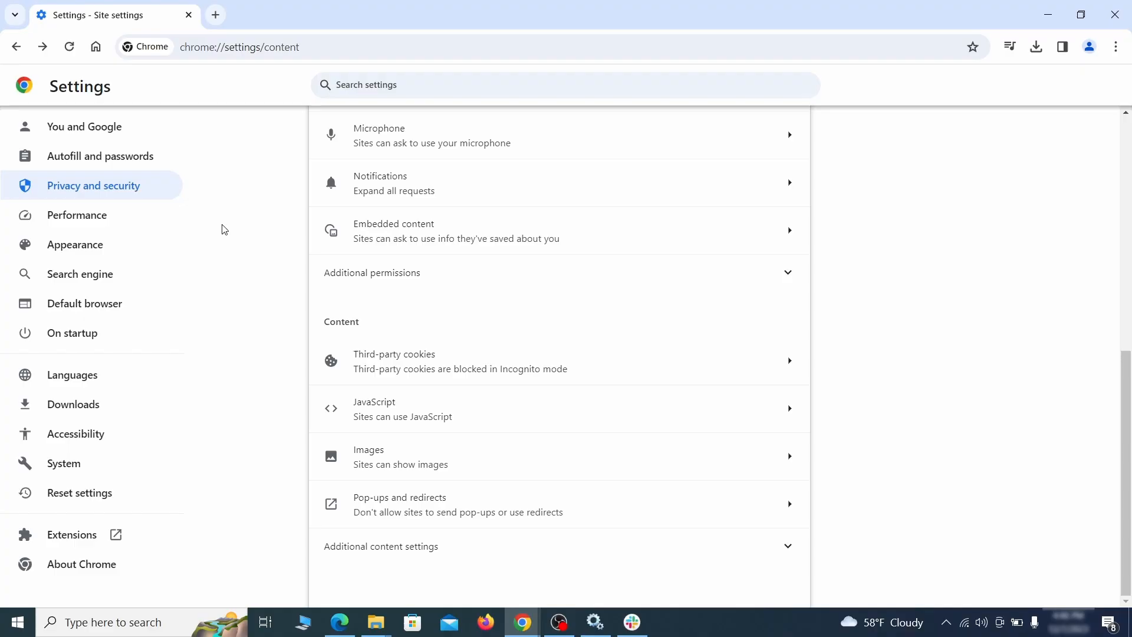
- Clear the custom ExampleRougeURL.com address of the home button in Chrome's appearance settings
click(154, 247)
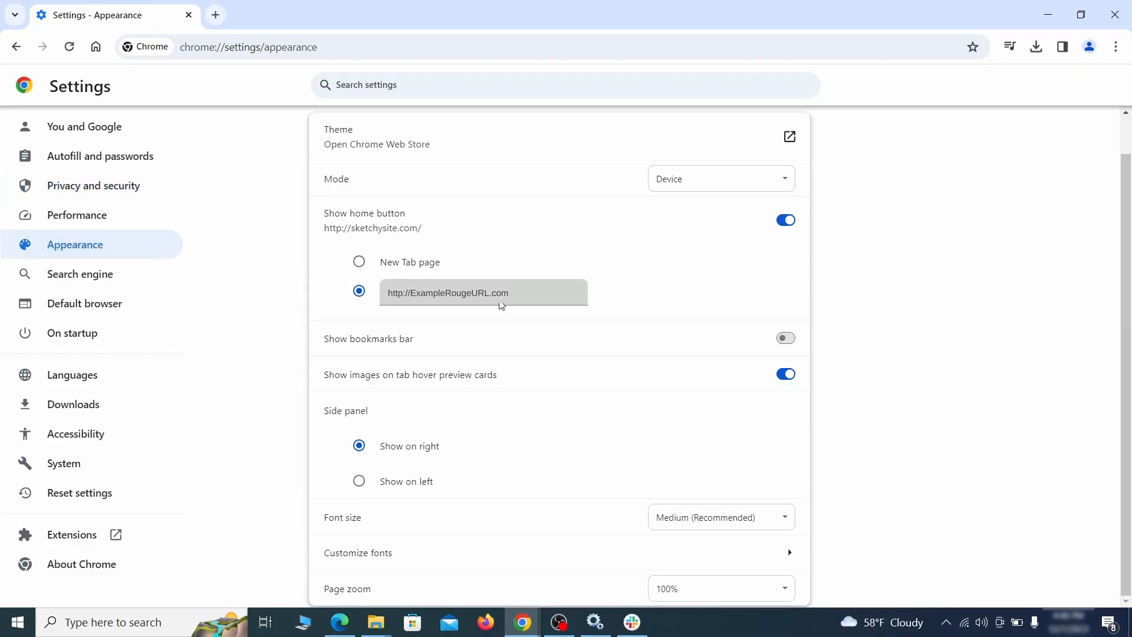
drag(517, 296, 373, 294)
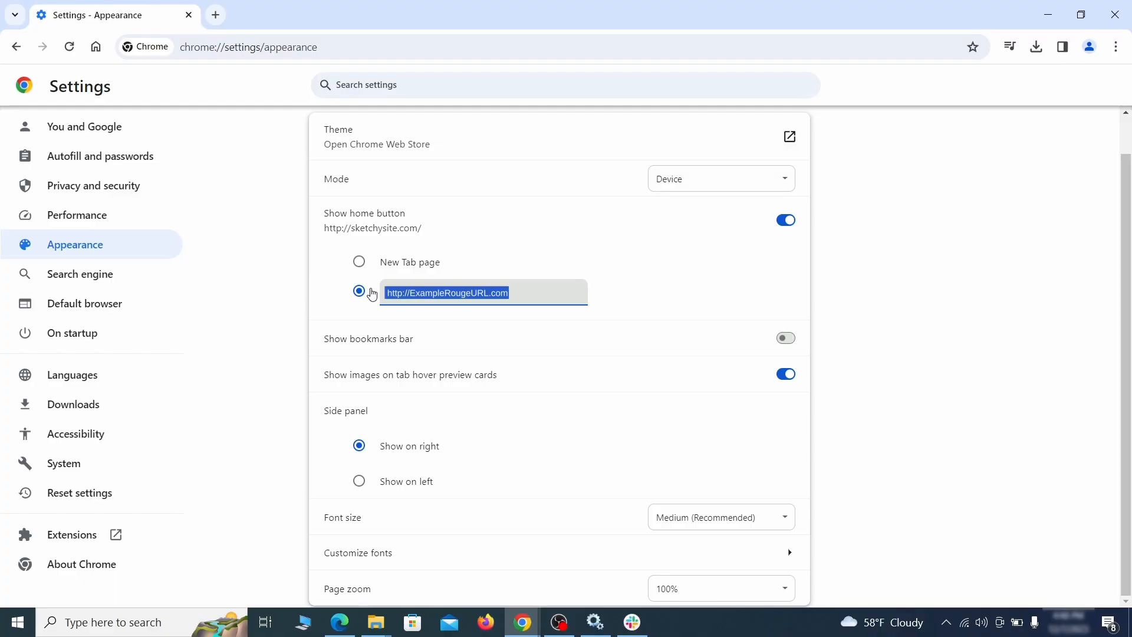
key(BackSpace)
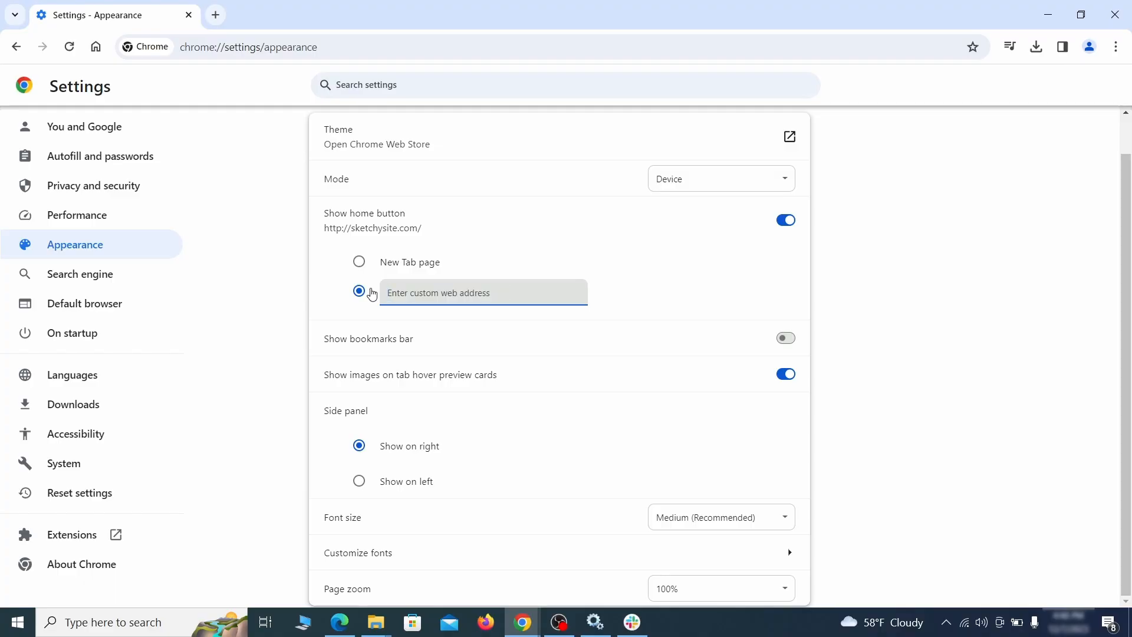
- Set Google as the search engine used in Chrome's address bar
click(119, 277)
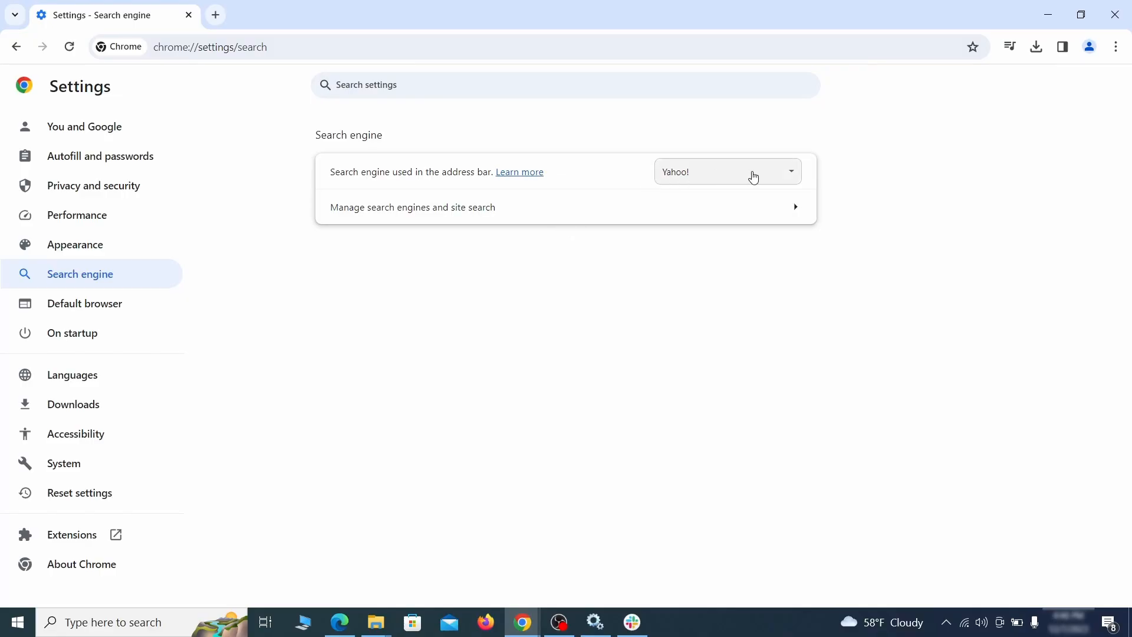
click(773, 177)
click(754, 190)
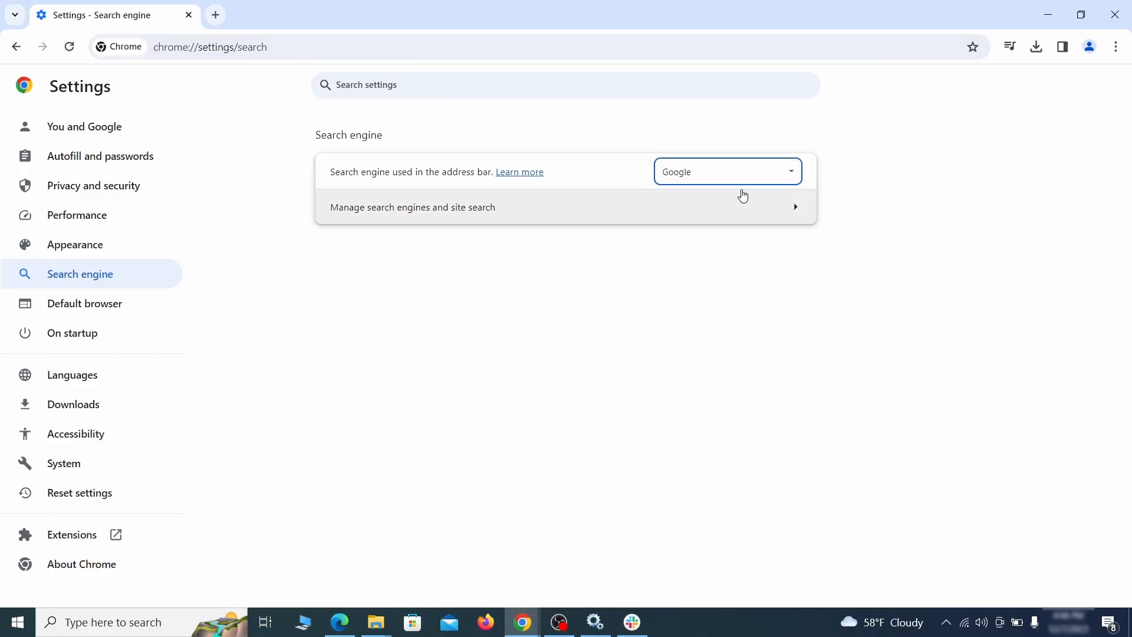
- Delete the ExampleRougeURL.com entry from the site search shortcuts in Chrome's search engine management
click(726, 218)
scroll(731, 306, down, 1)
scroll(732, 307, down, 5)
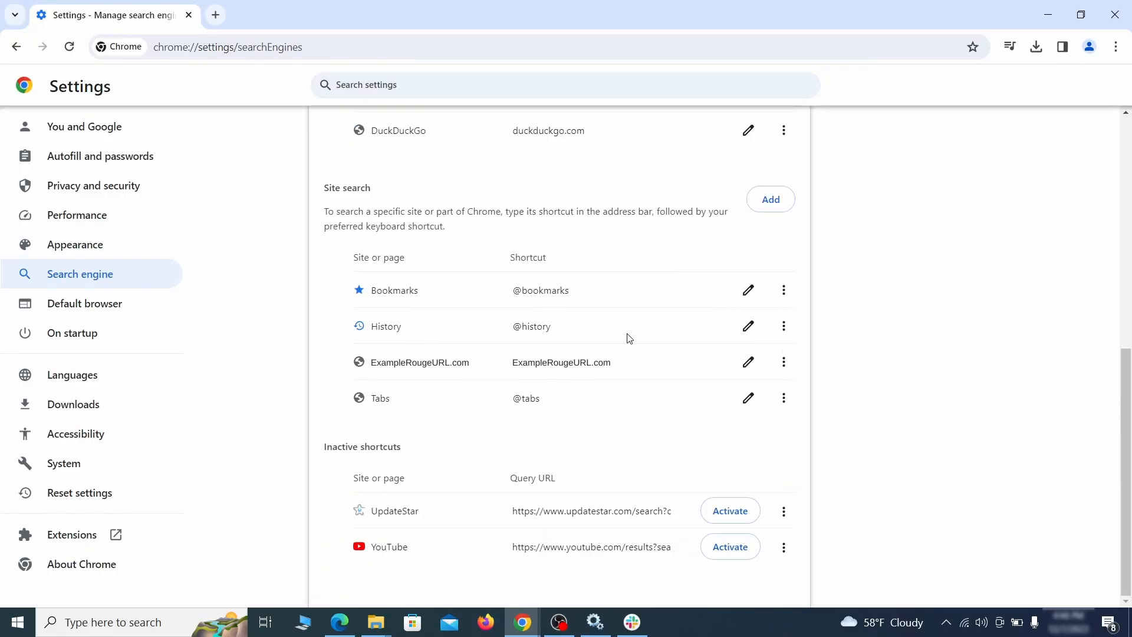
click(784, 362)
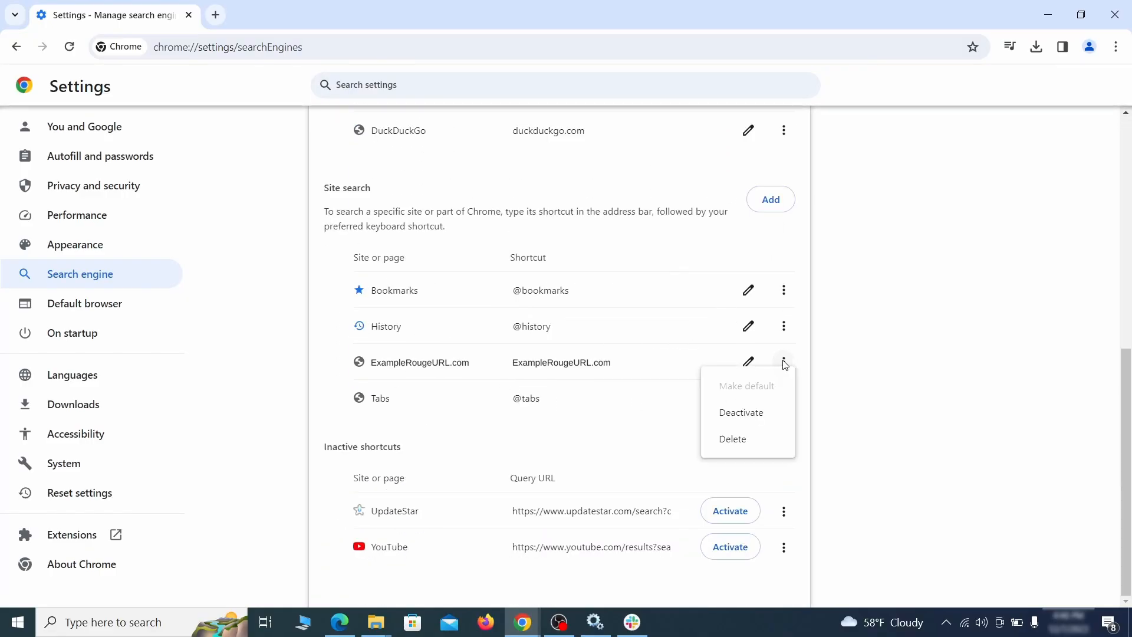
click(733, 440)
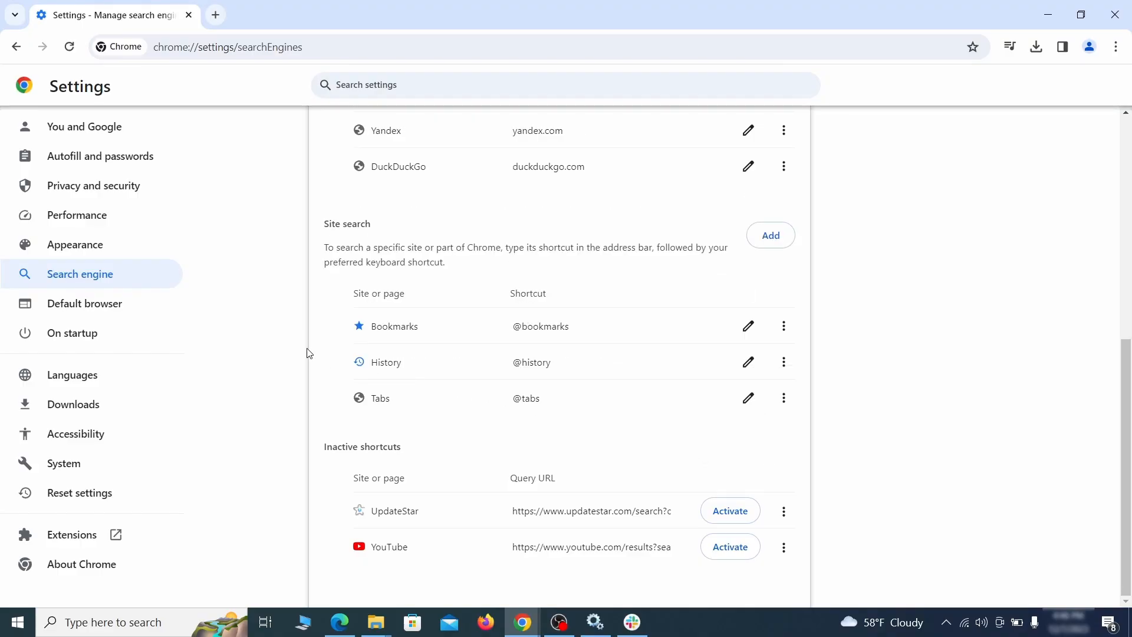
- Remove the ExampleRougeURL.com startup page and set Chrome to continue where you left off on startup
click(89, 332)
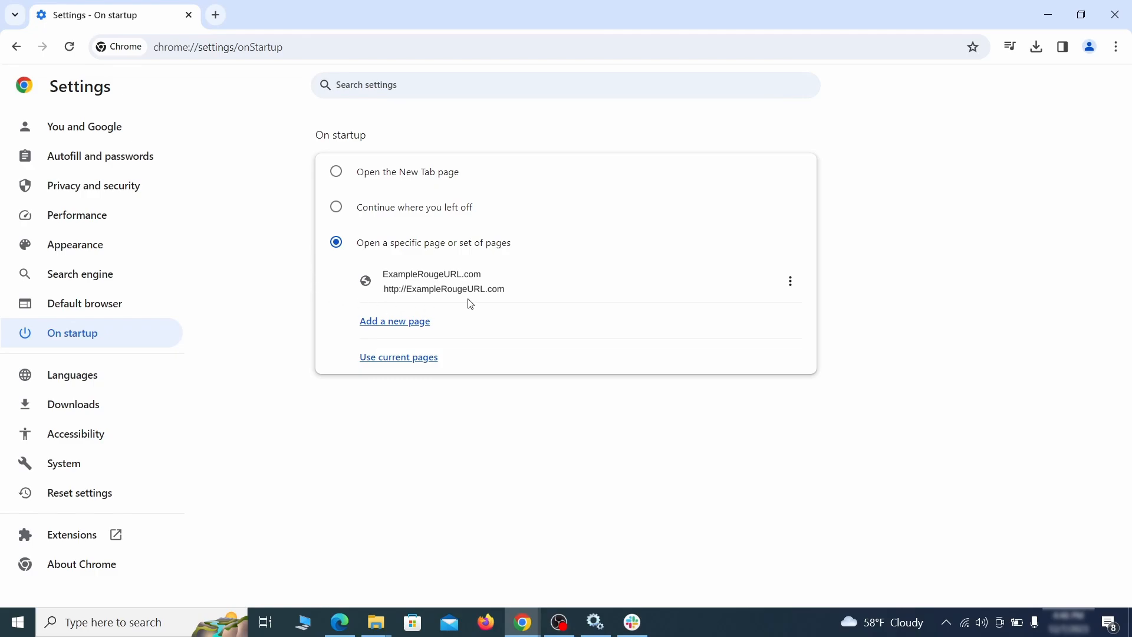
click(790, 283)
click(756, 317)
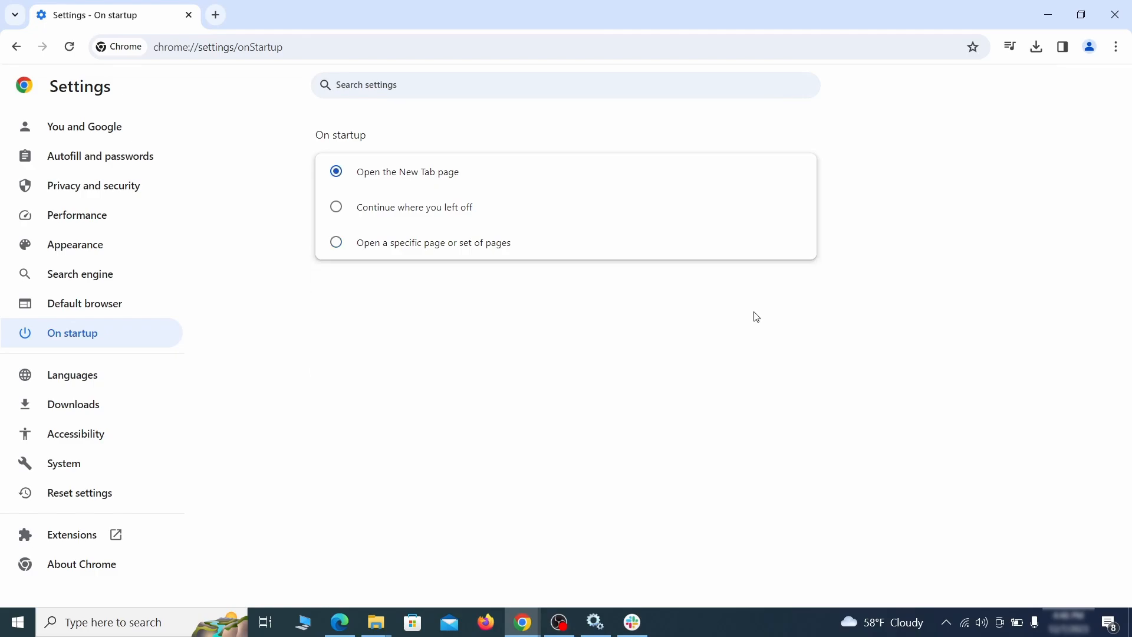
click(337, 213)
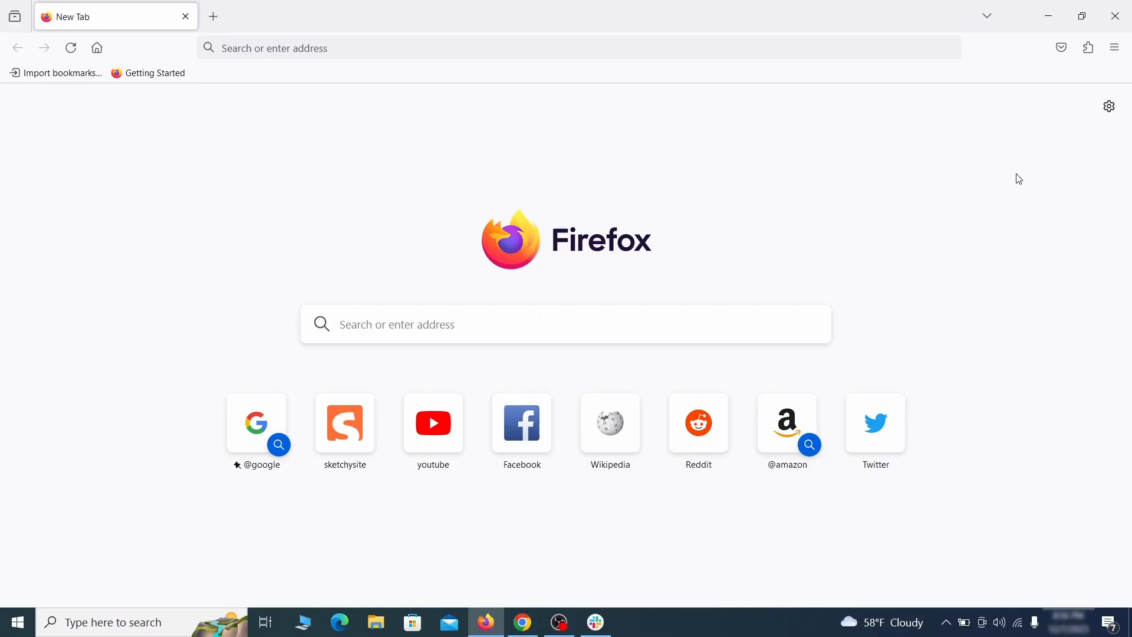
- Disable and remove the Contenu+ extension in Firefox without reporting it to Mozilla
click(1090, 48)
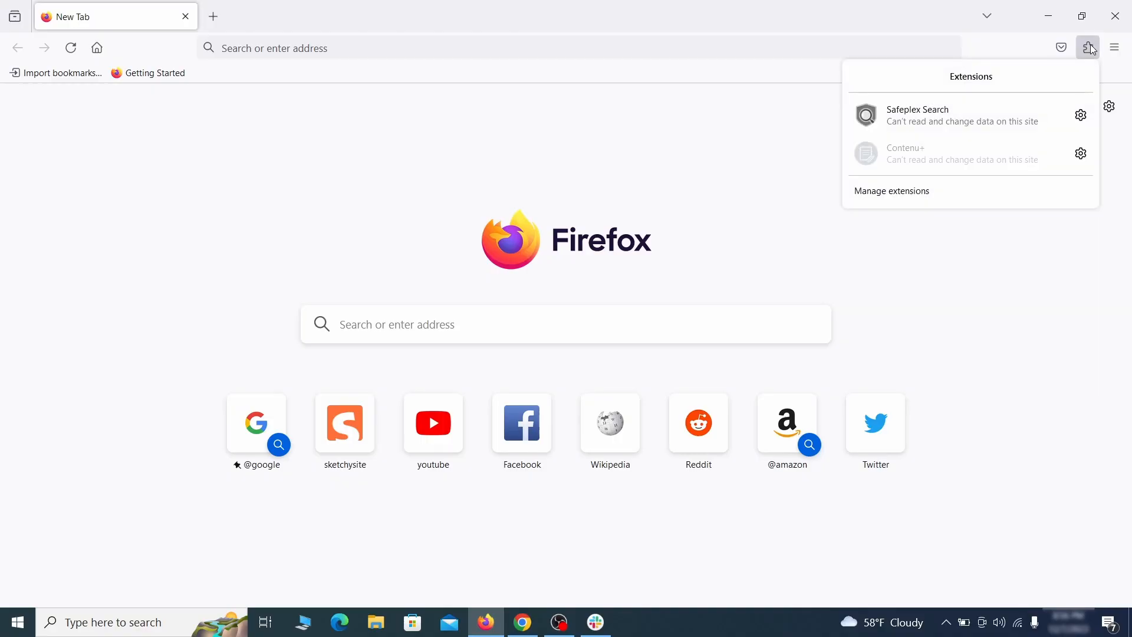
click(952, 194)
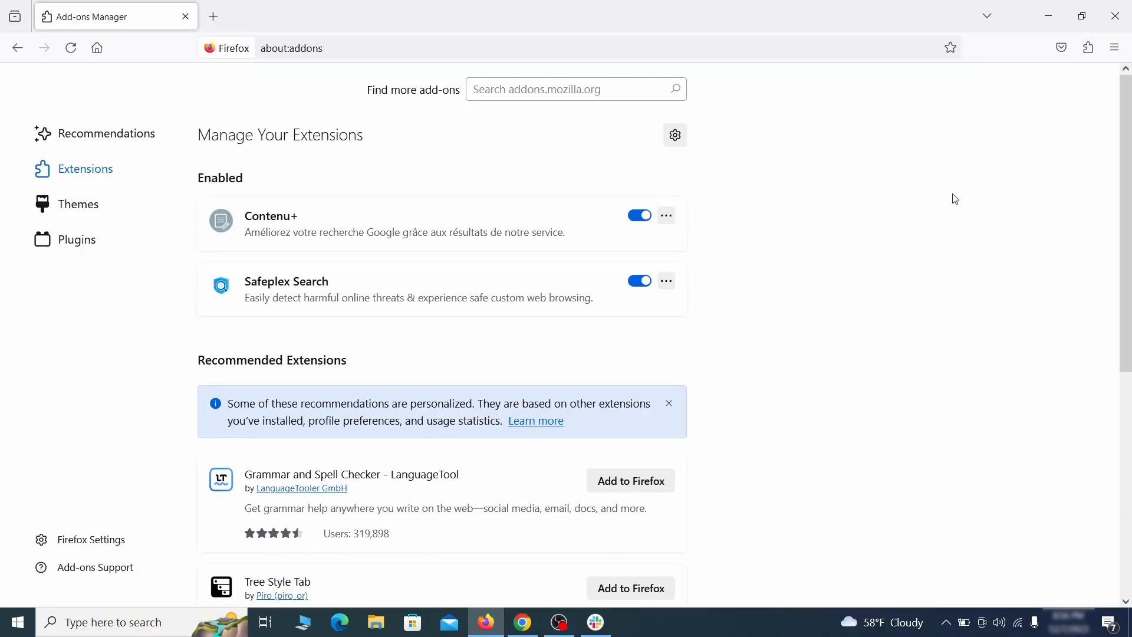
click(640, 215)
click(667, 215)
click(715, 239)
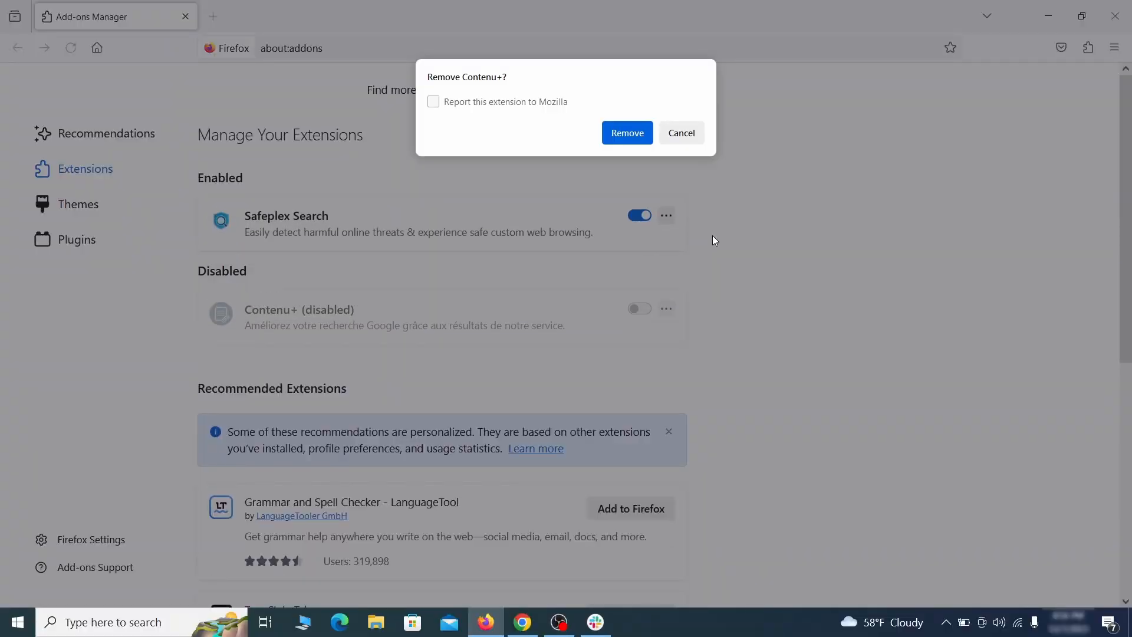
click(627, 133)
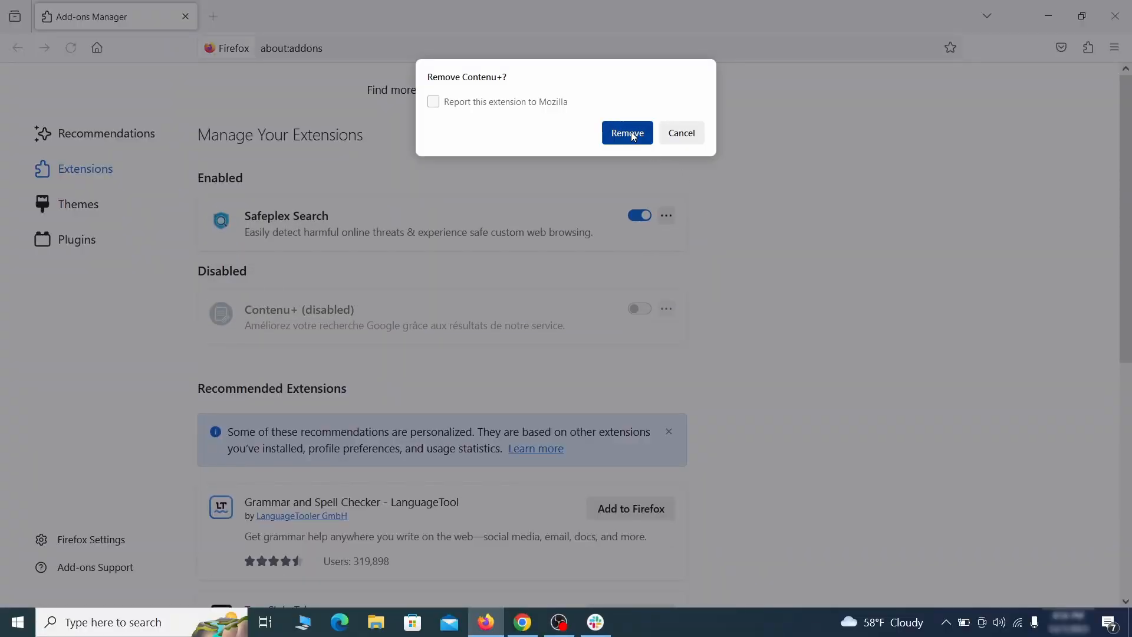
- Clear the custom ExampleRougeURL.com homepage for new windows in Firefox's home settings
click(1114, 48)
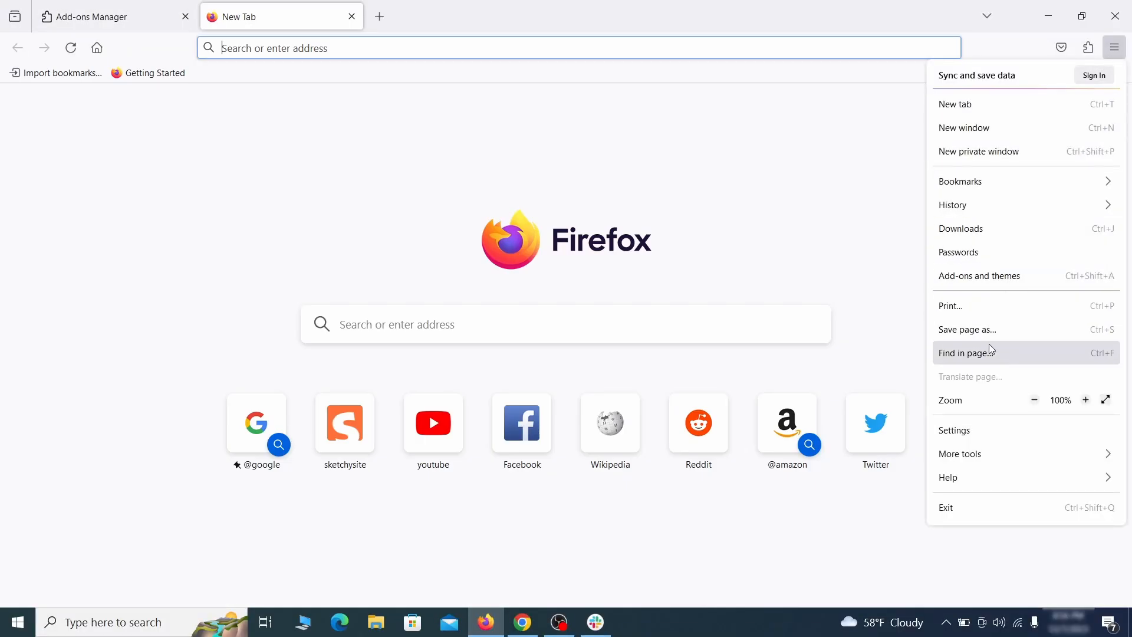
click(980, 436)
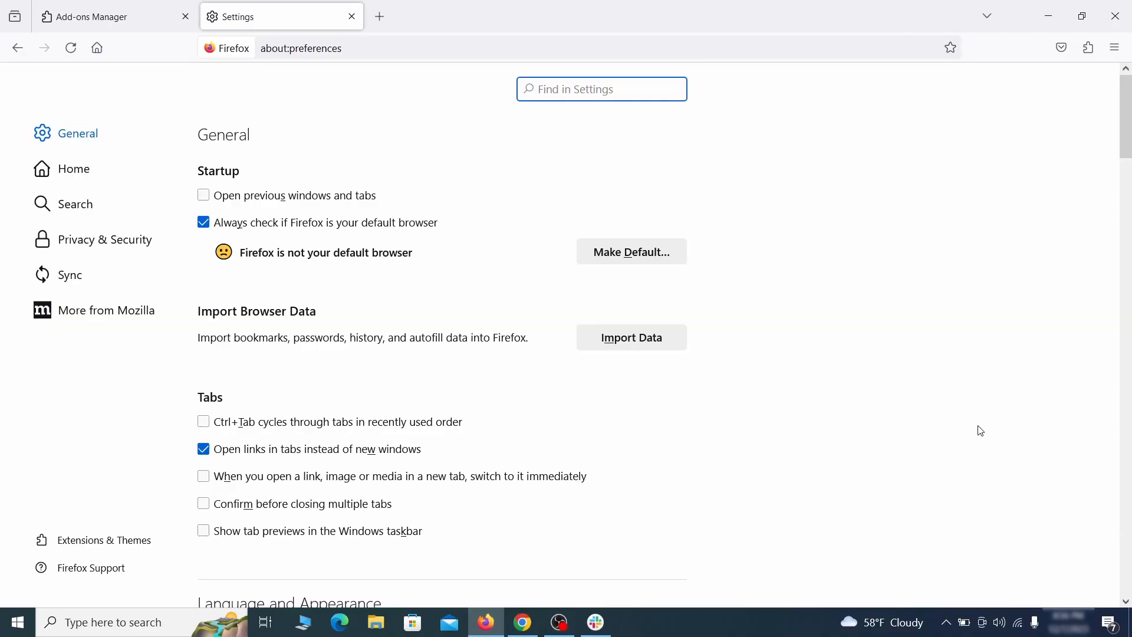
click(86, 170)
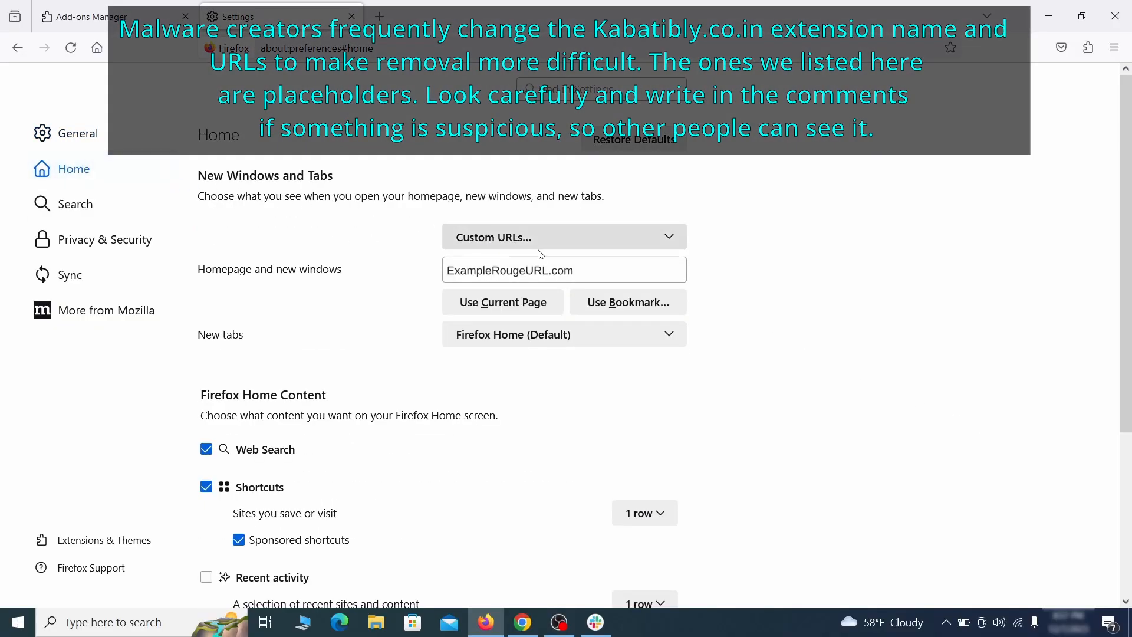
triple_click(571, 271)
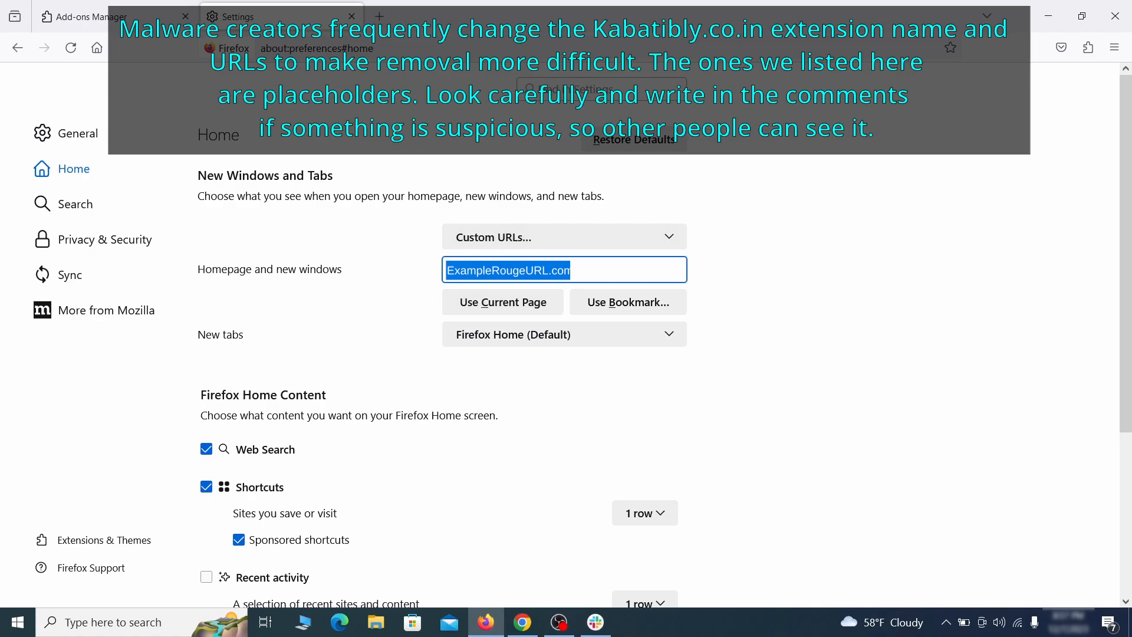
key(Delete)
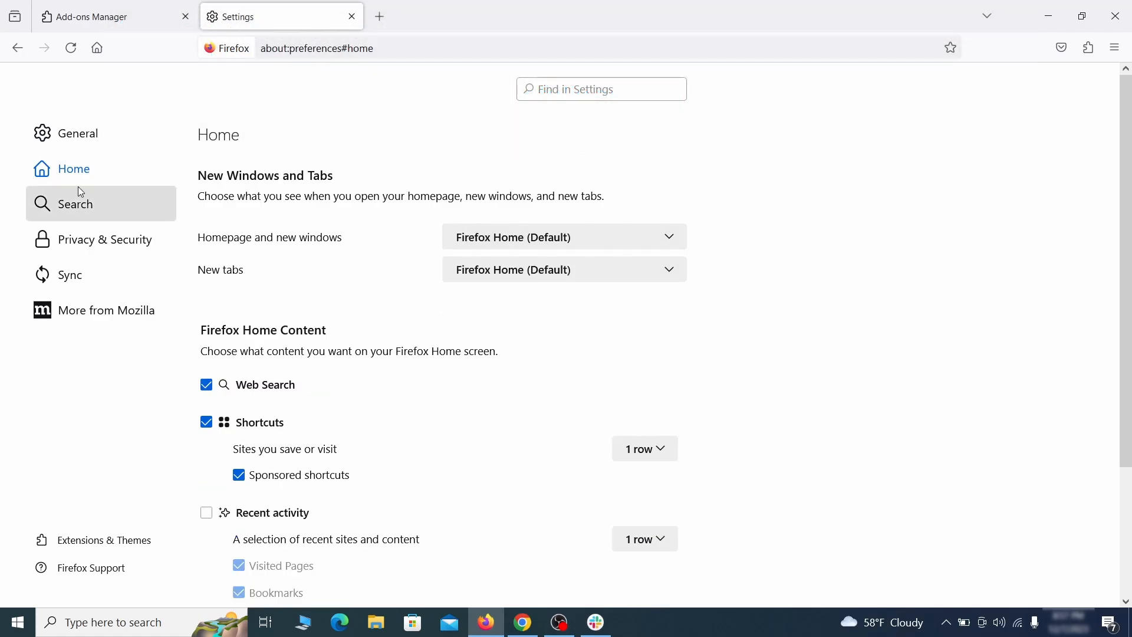
- Set Google as Firefox's default search engine
click(80, 204)
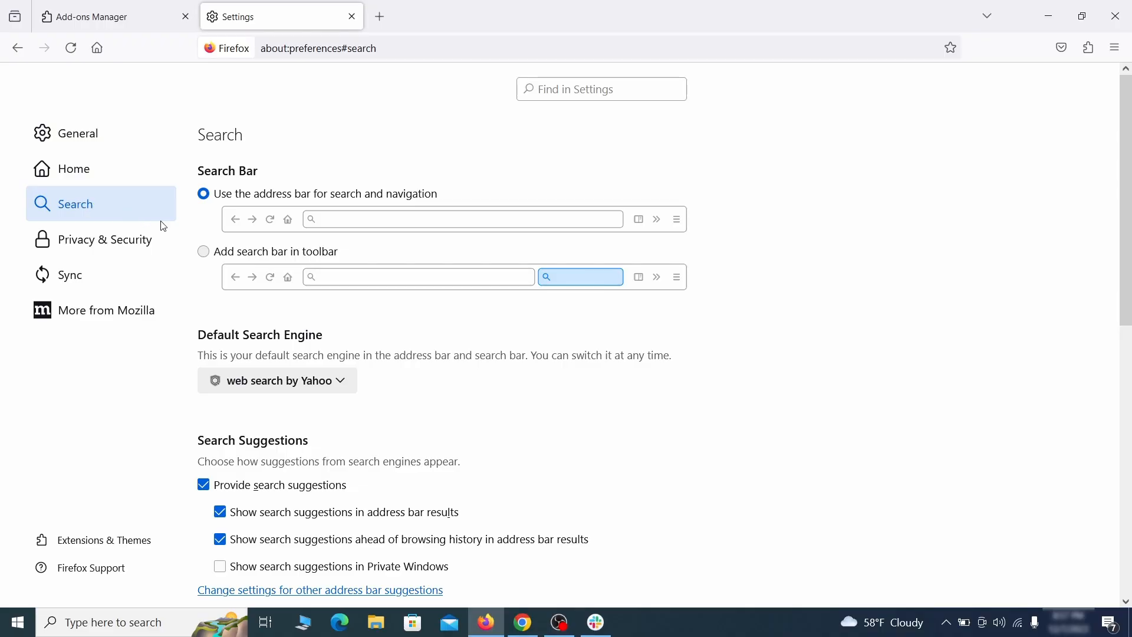
scroll(379, 313, down, 2)
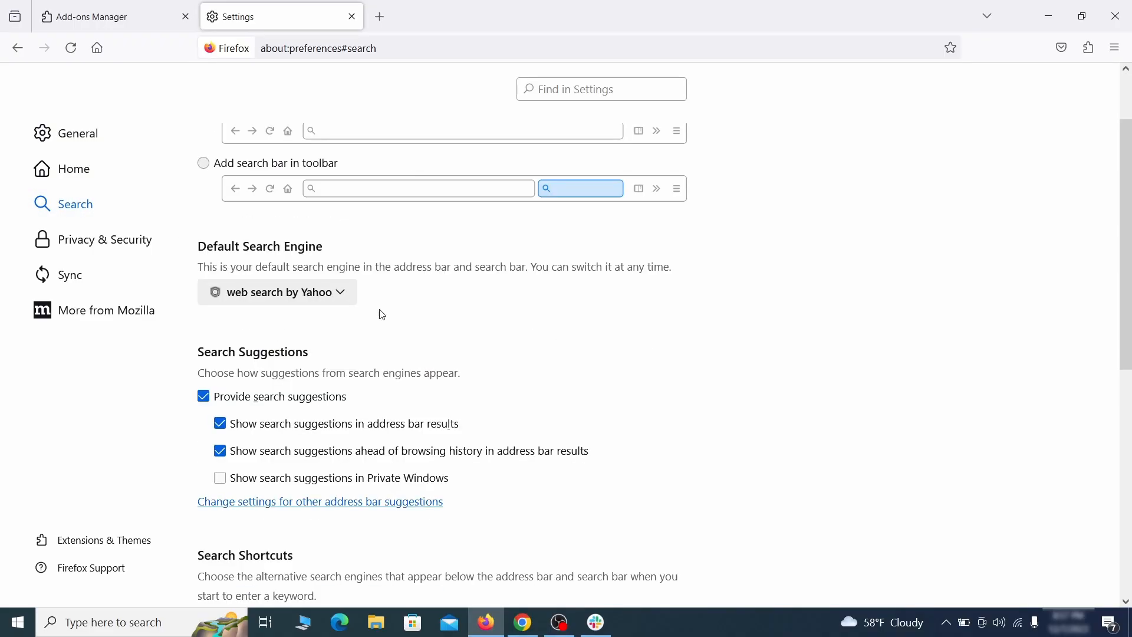
click(337, 299)
click(329, 316)
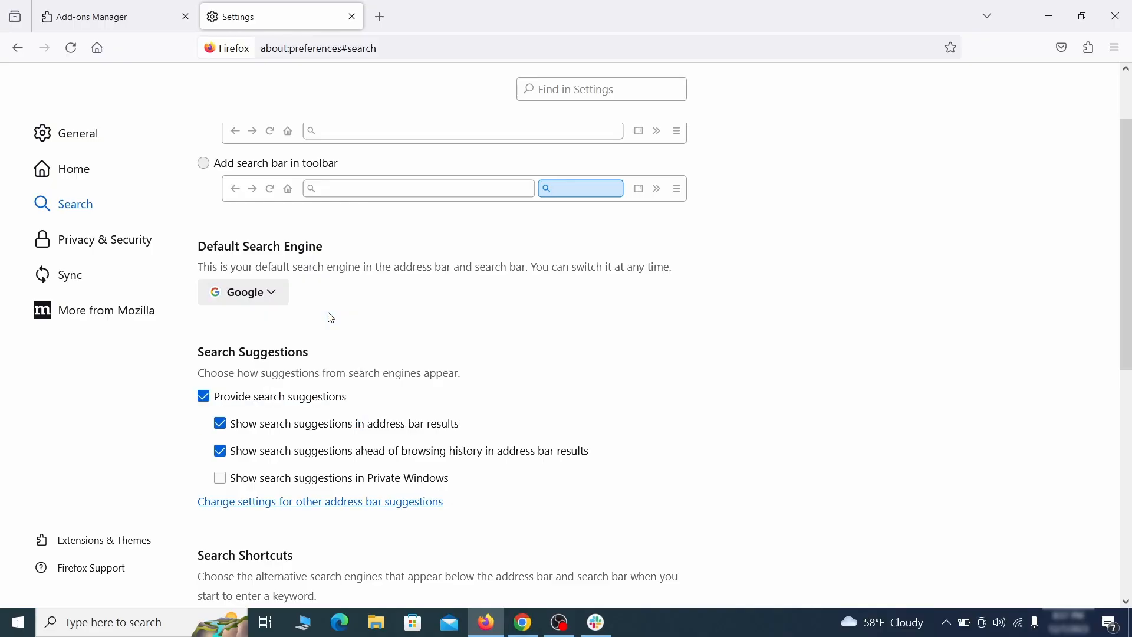
- Remove the "web search by Yahoo" engine with the Safeplex Search keyword from Firefox's search shortcuts
scroll(565, 326, down, 4)
scroll(618, 298, down, 2)
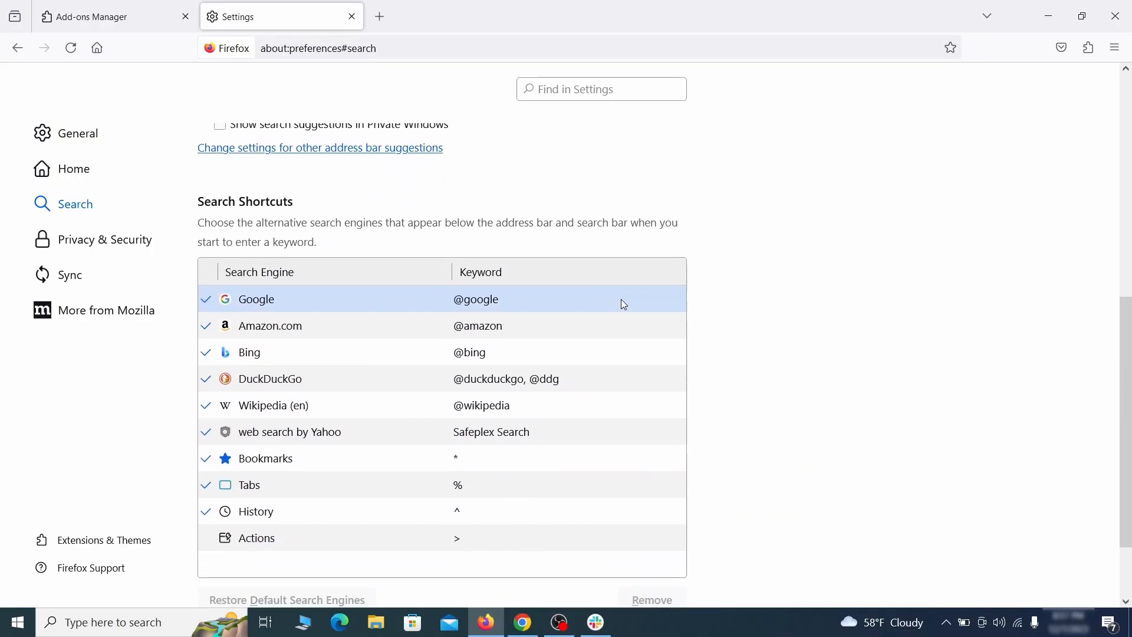
scroll(619, 299, down, 2)
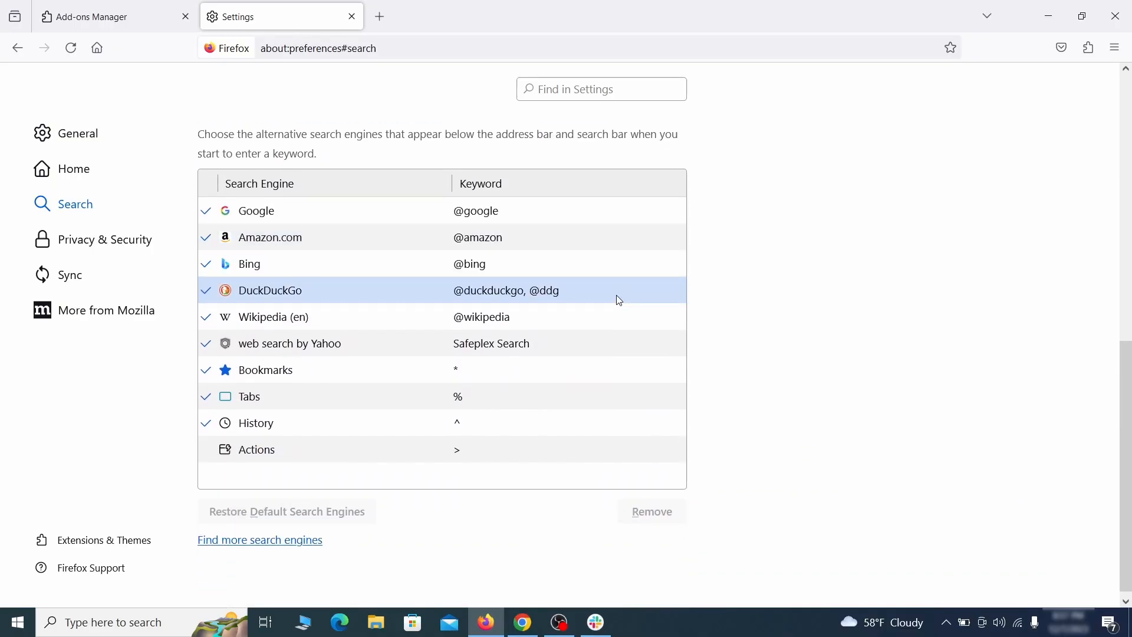
click(563, 351)
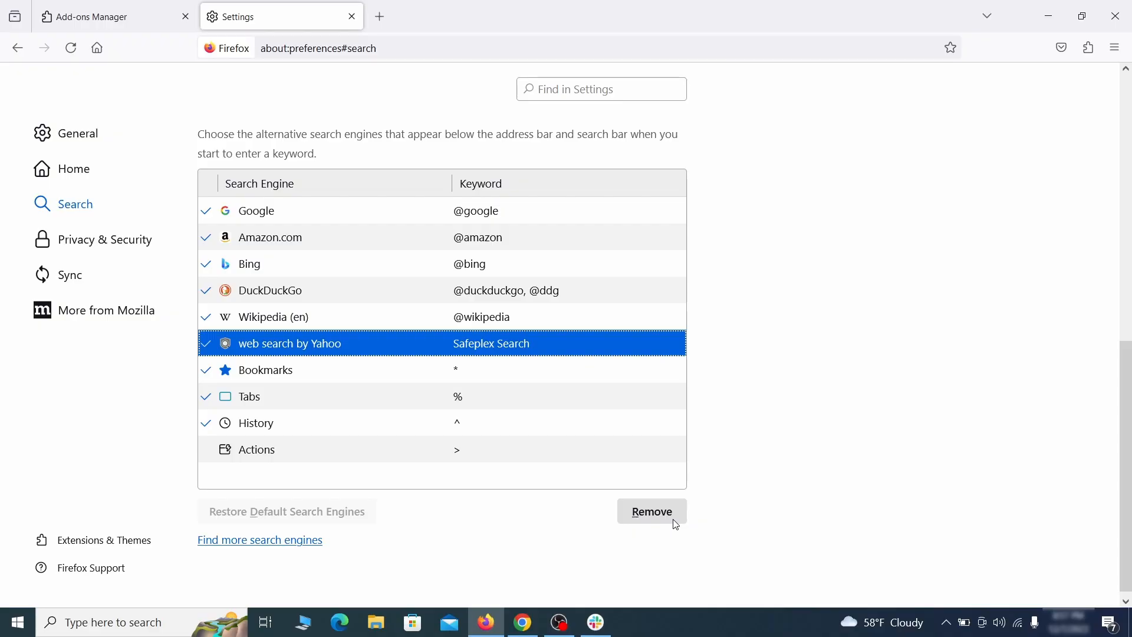
click(653, 512)
scroll(536, 371, up, 3)
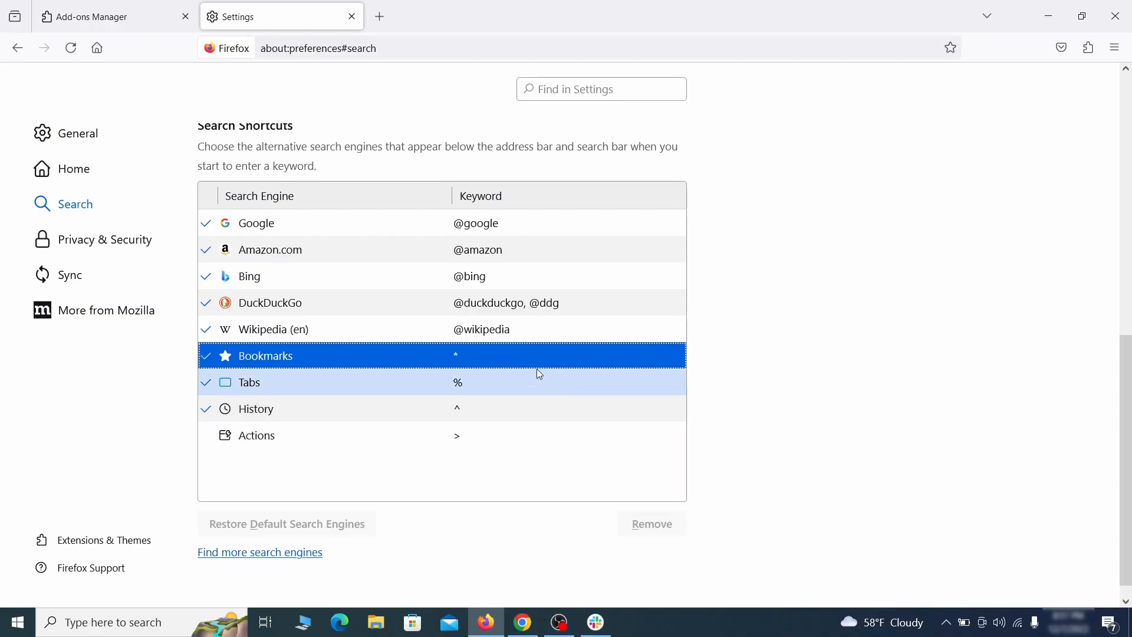
- Clear all cookies, site data and cached web content in Firefox's privacy settings
click(109, 239)
scroll(753, 271, down, 8)
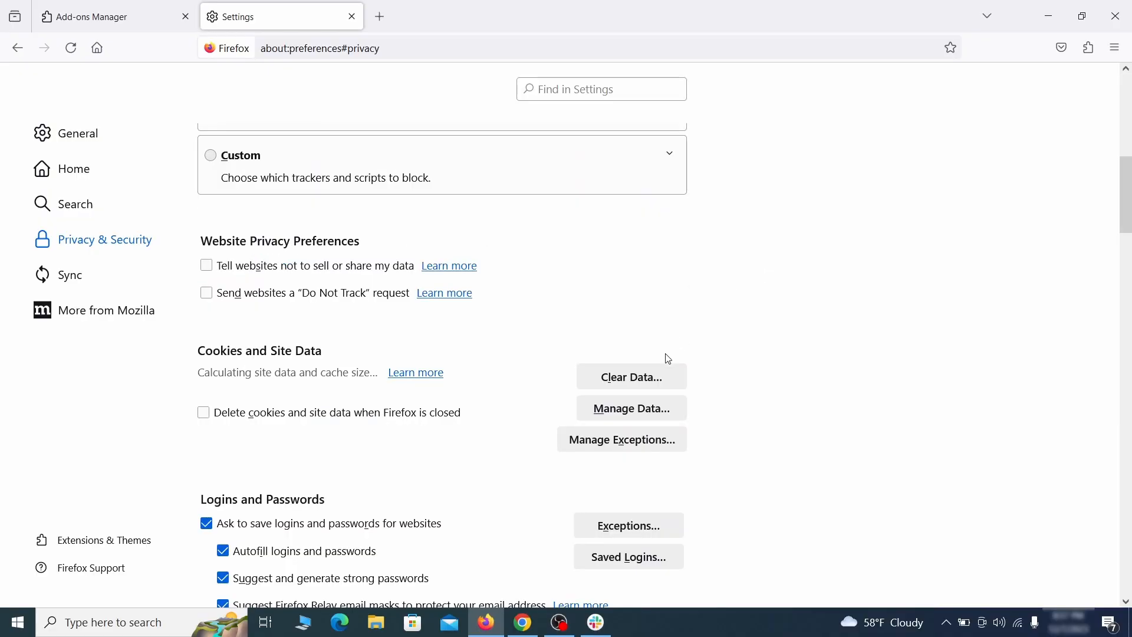
click(646, 379)
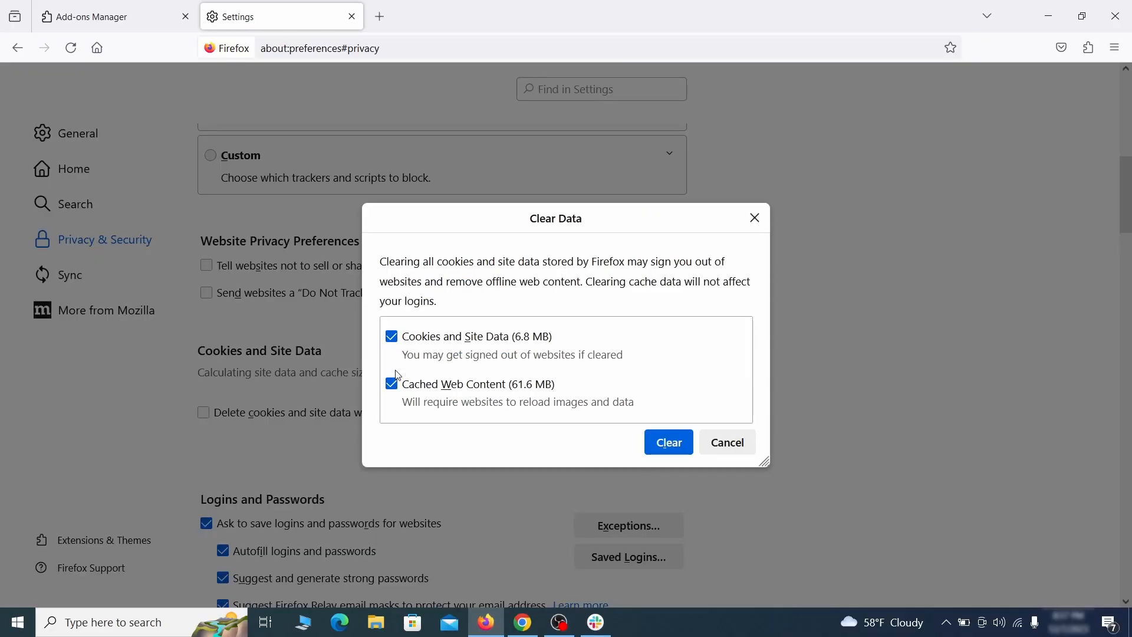
click(683, 444)
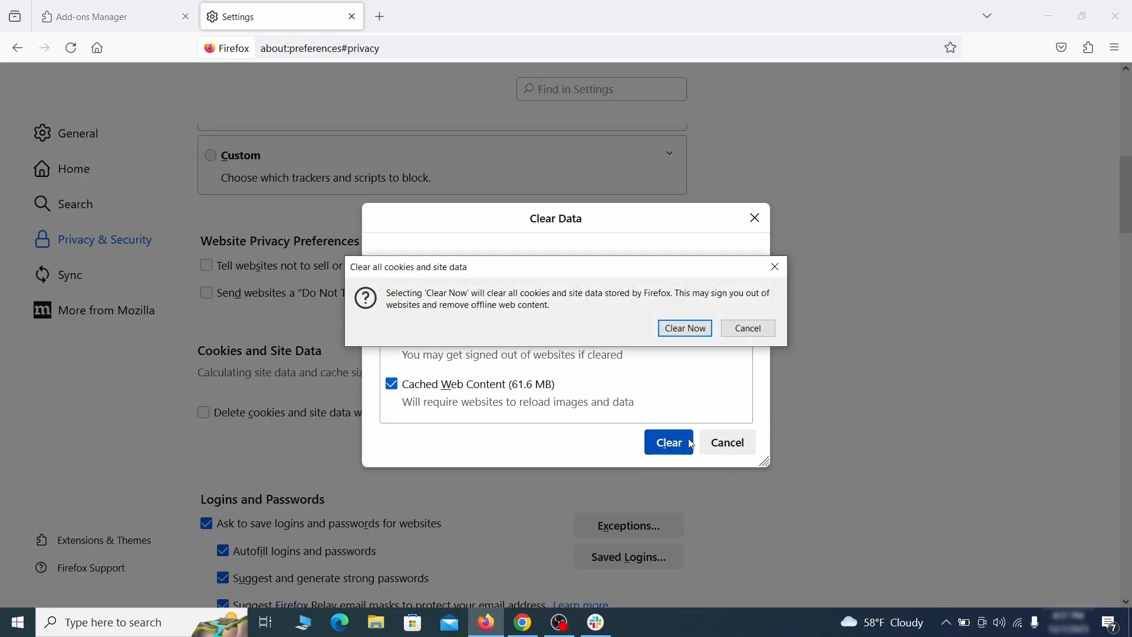
click(690, 333)
- Open the notification permission settings in Firefox's privacy preferences
scroll(768, 362, down, 4)
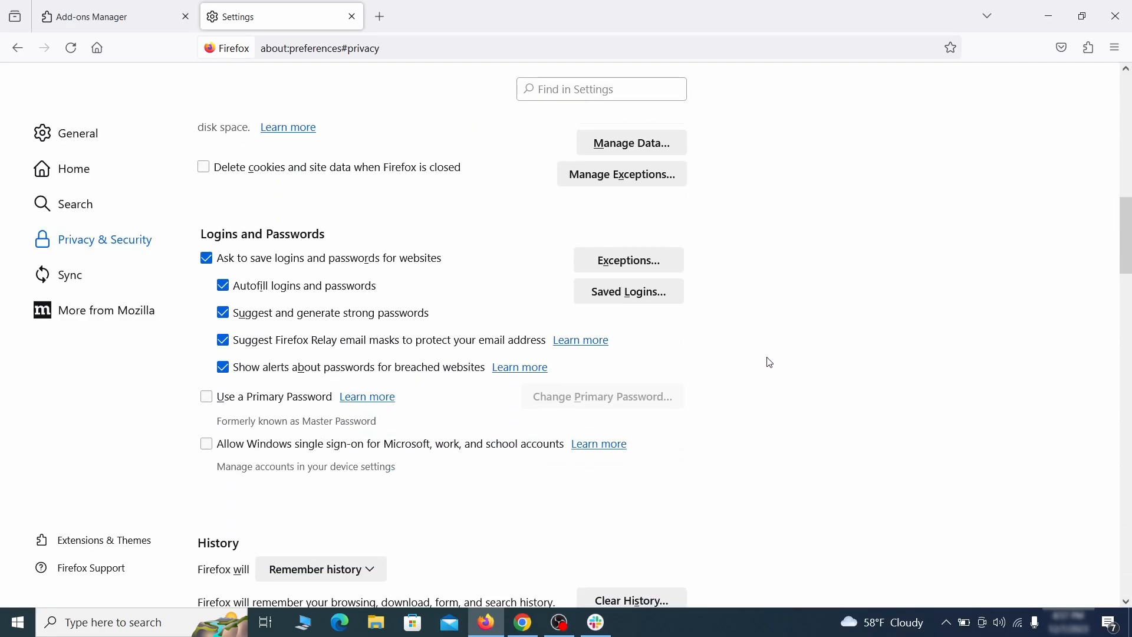
scroll(768, 361, down, 10)
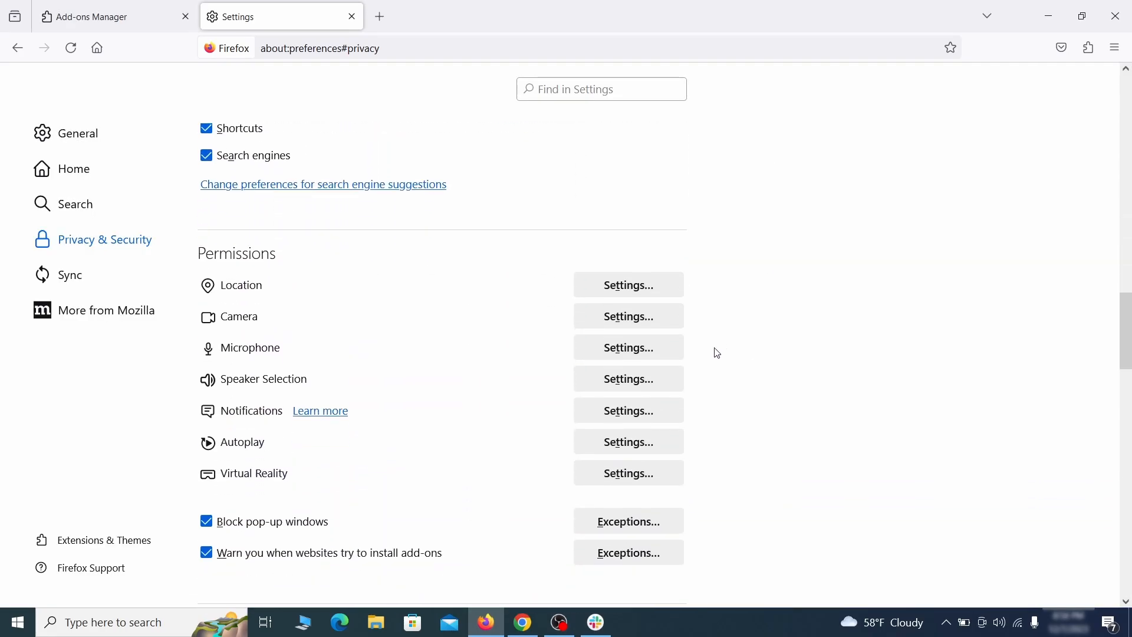
click(653, 415)
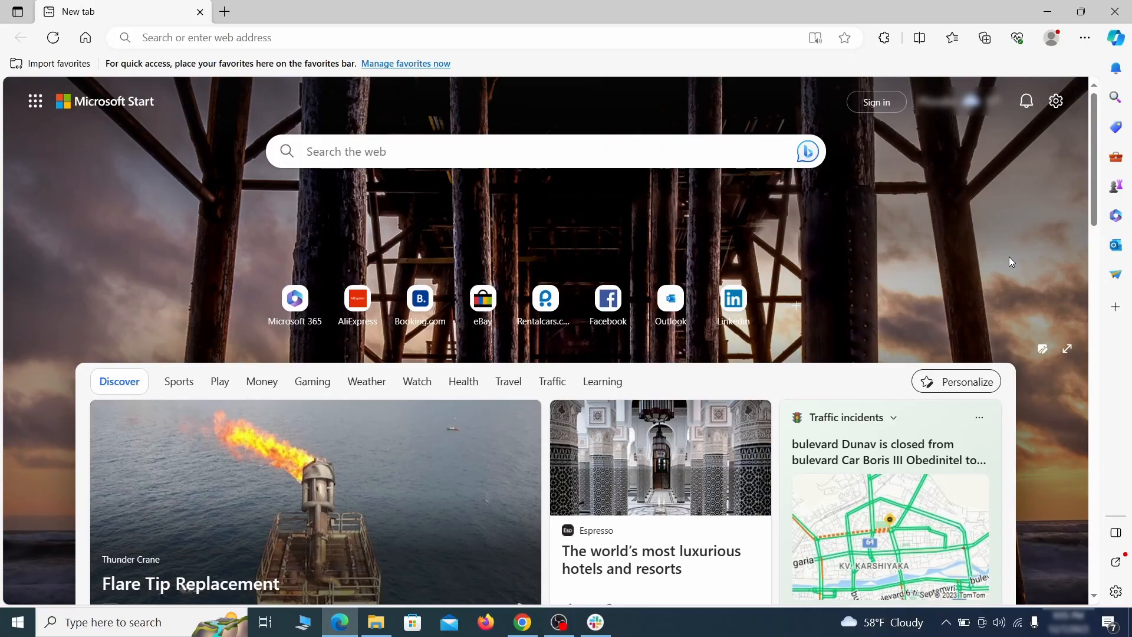
- Switch to Microsoft Edge, then disable and remove the Quidco Cashback Reminder extension
click(1085, 37)
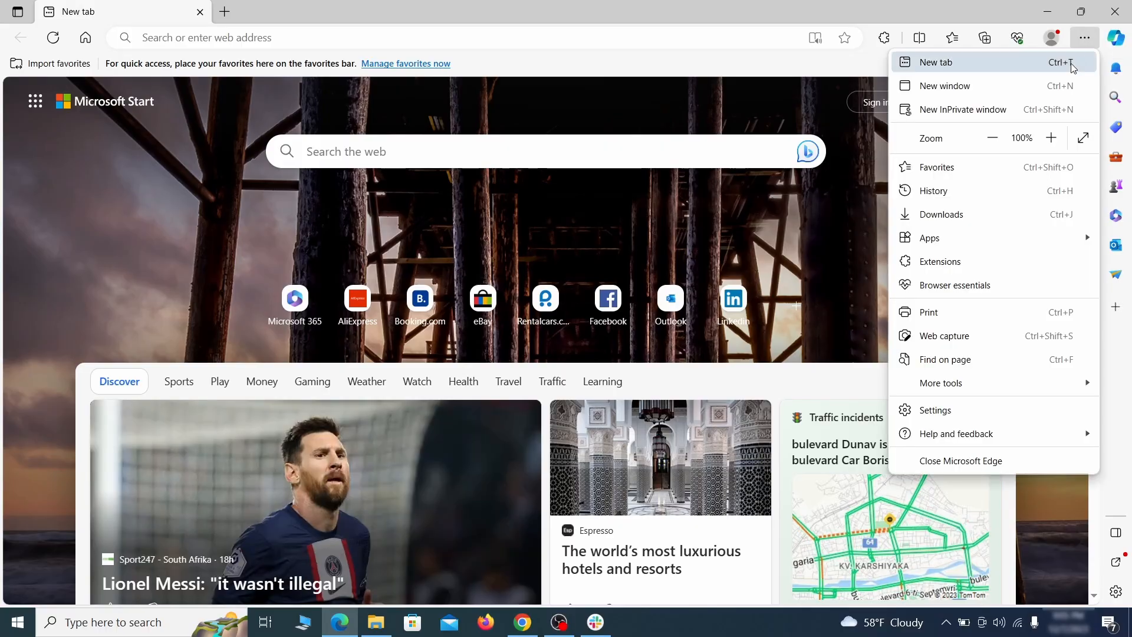
click(973, 260)
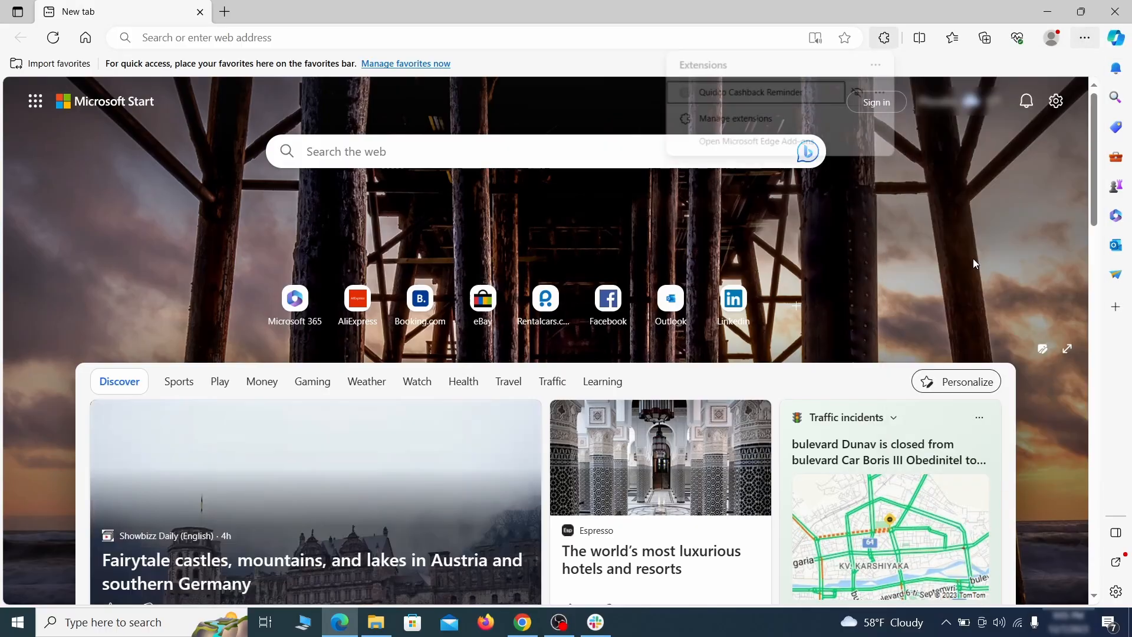
click(733, 120)
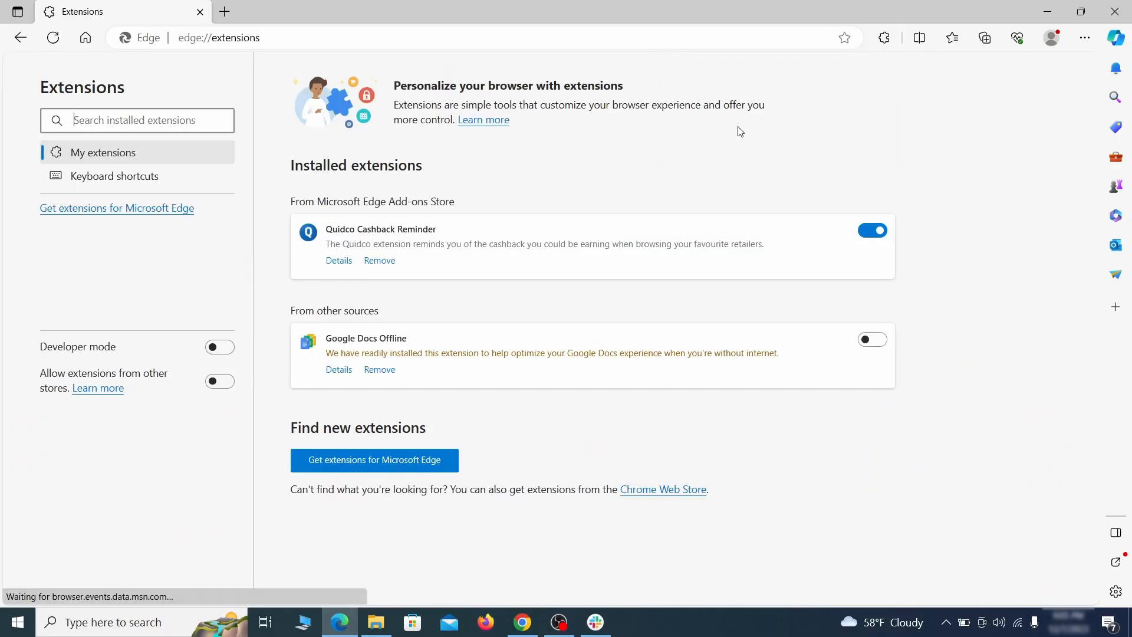
click(876, 234)
click(378, 262)
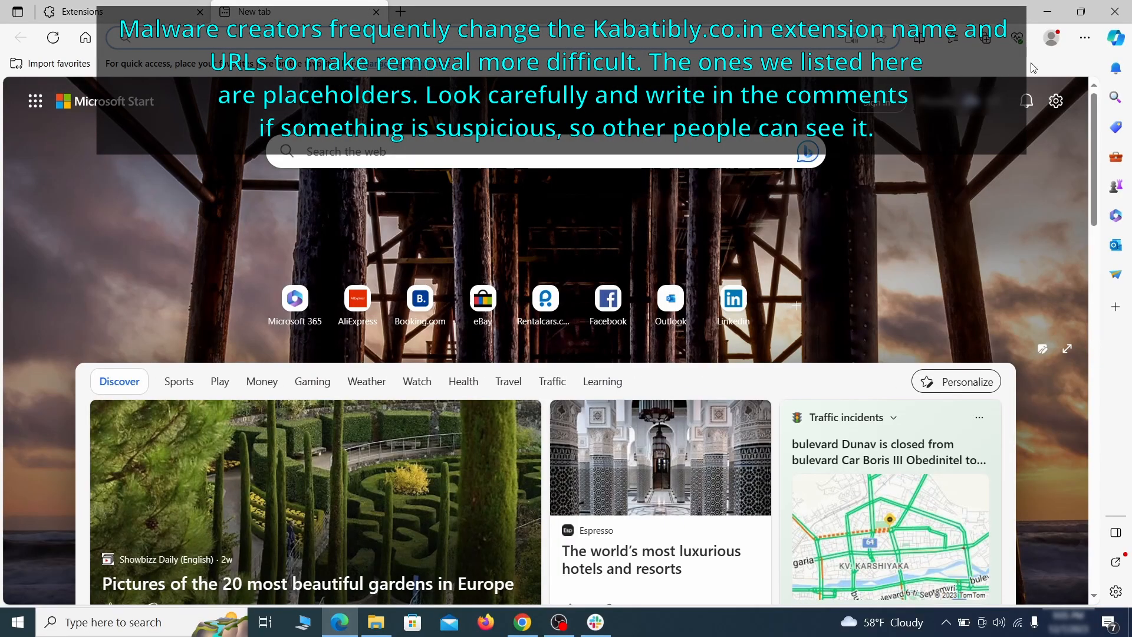
- Clear Edge's browsing data for the last hour, including history, cookies, cached files, site permissions and Media Foundation data
click(1085, 39)
click(938, 407)
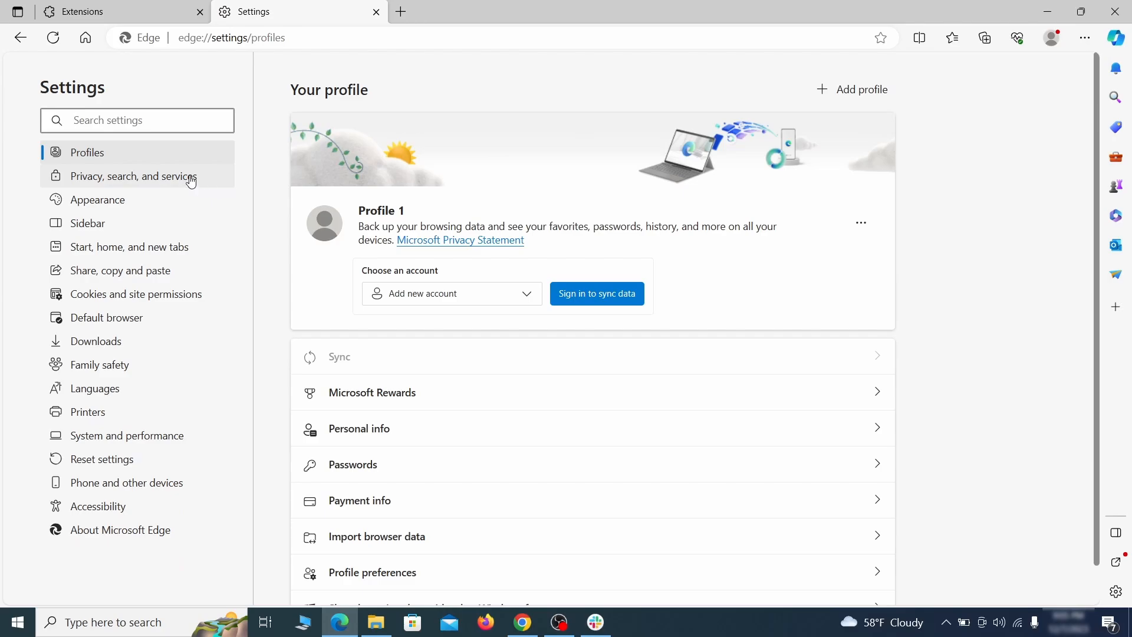
click(190, 180)
scroll(614, 361, down, 4)
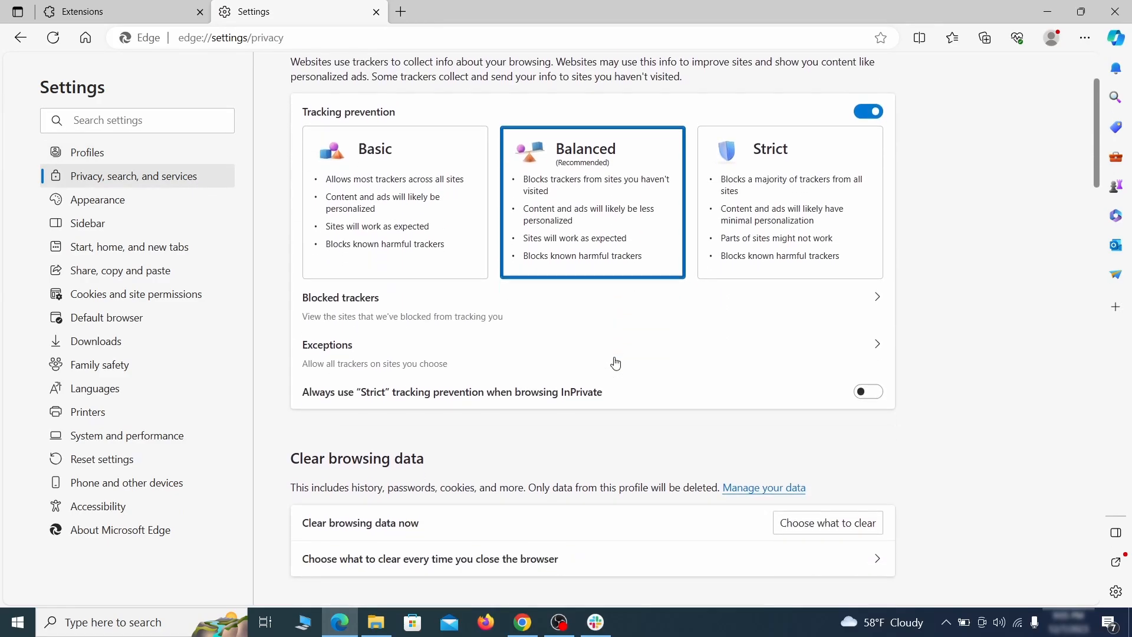
click(848, 413)
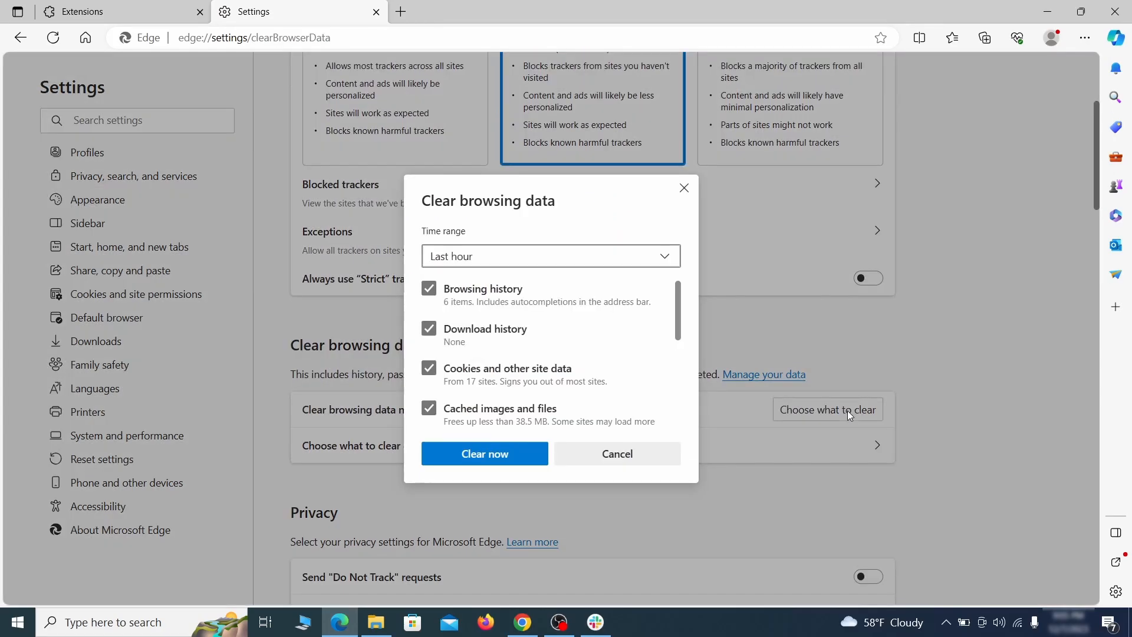
scroll(453, 287, down, 5)
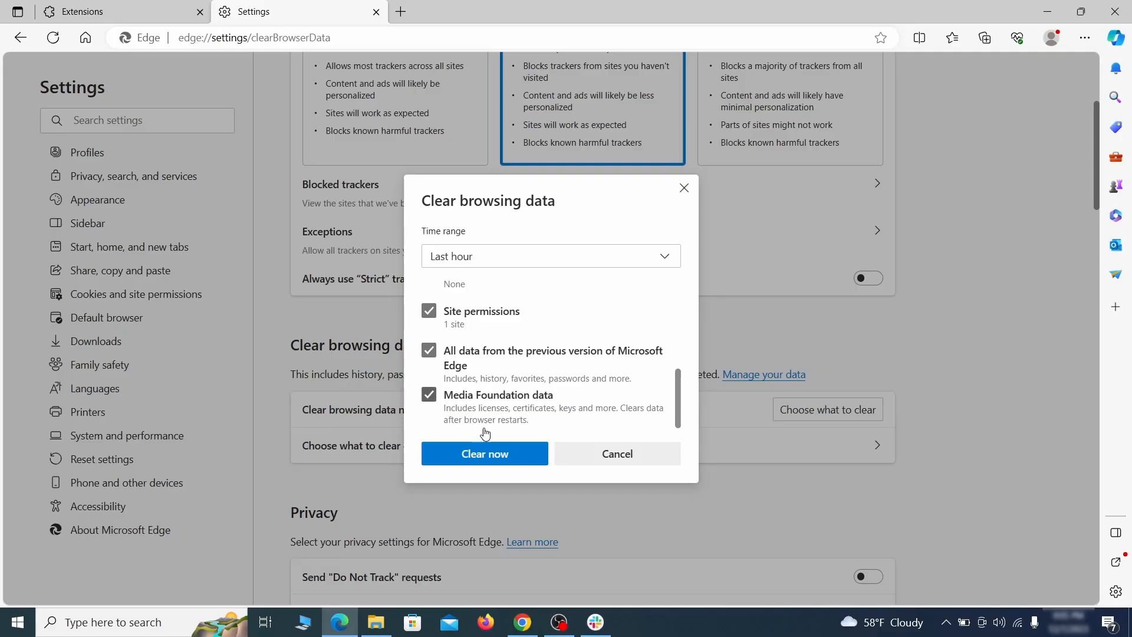
click(530, 460)
- Set Google as the search engine used in Edge's address bar
scroll(731, 335, down, 10)
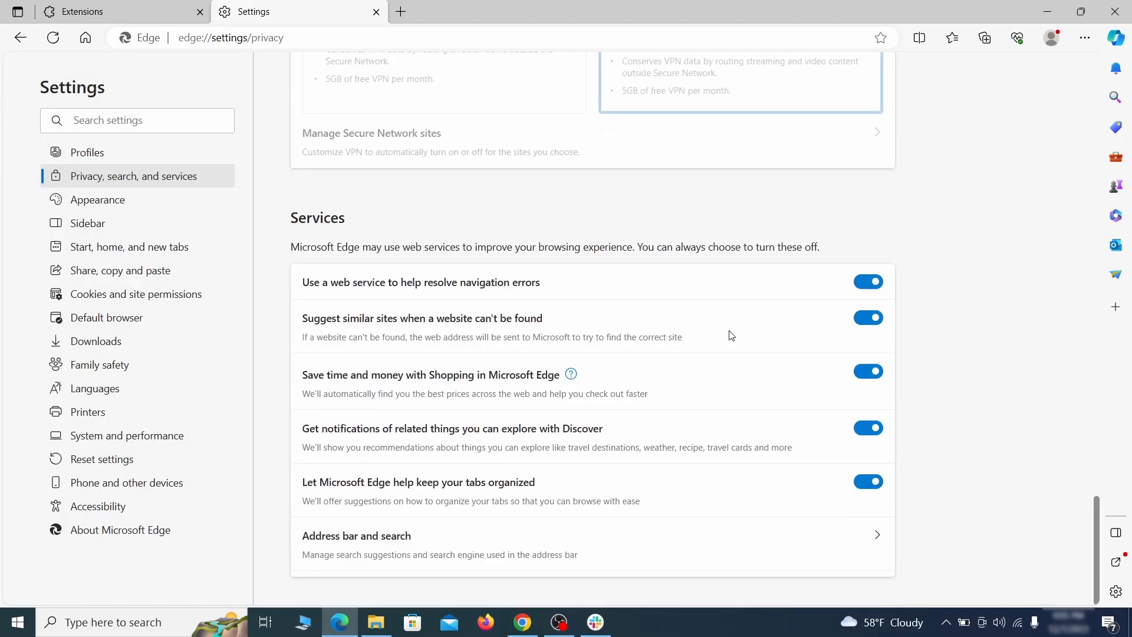
click(646, 553)
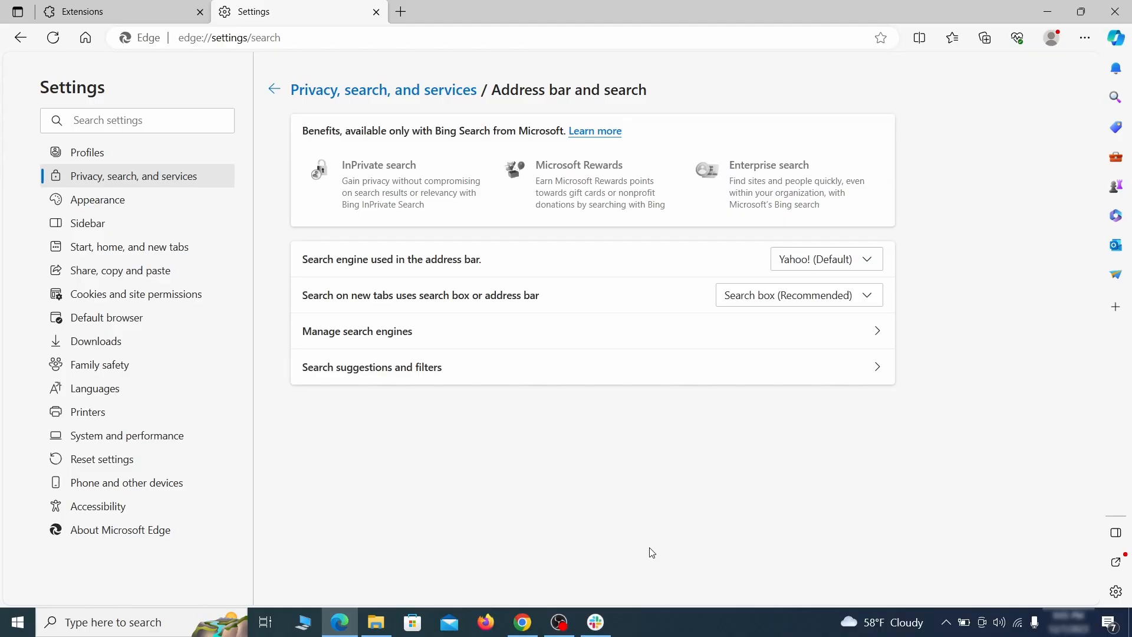
click(873, 262)
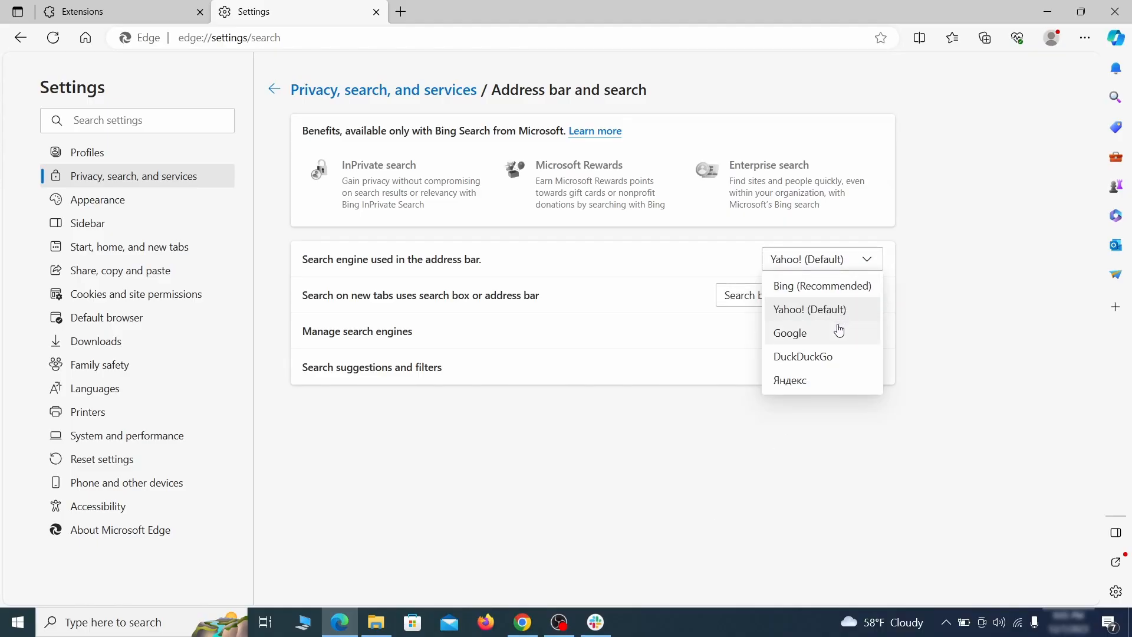
click(838, 330)
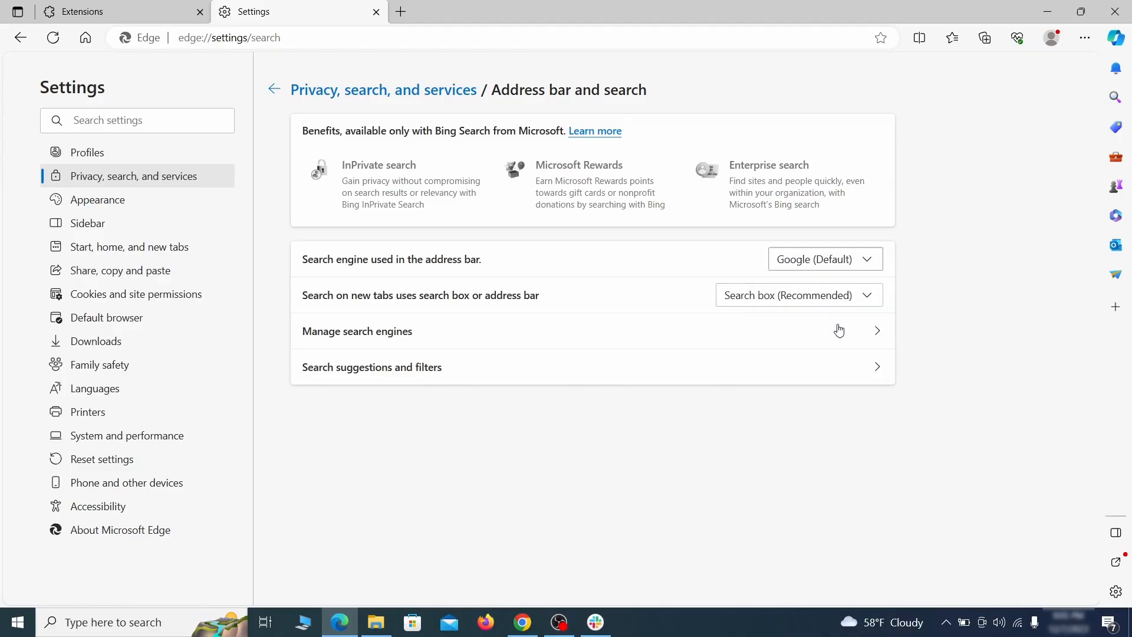
- Remove ExampleRougeURL.com from Edge's list of address bar search engines
click(437, 339)
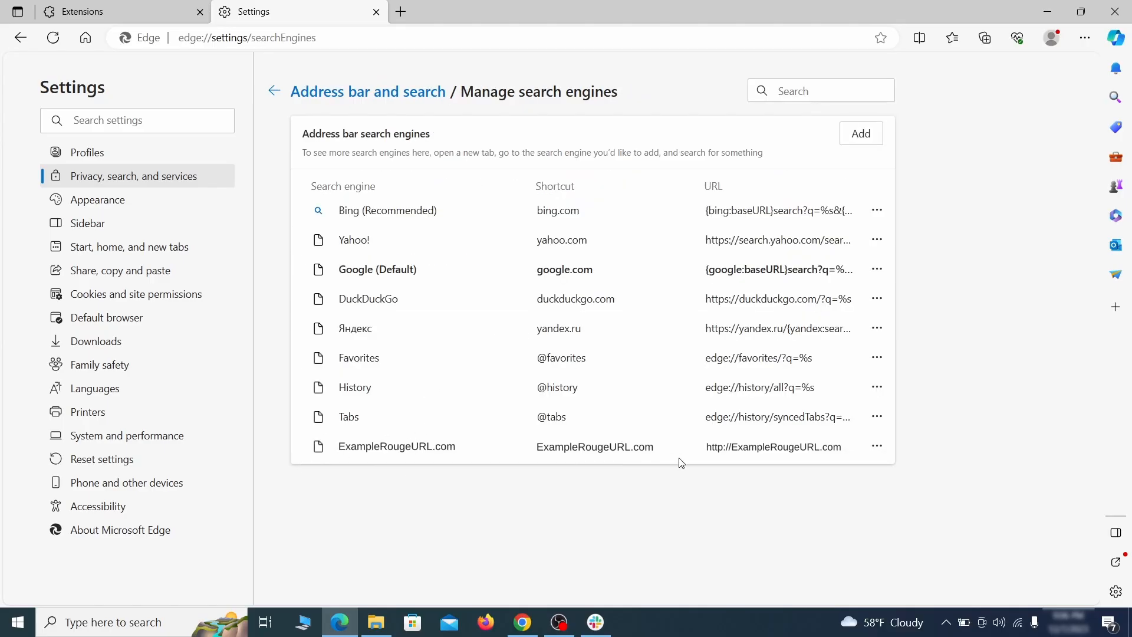
click(877, 447)
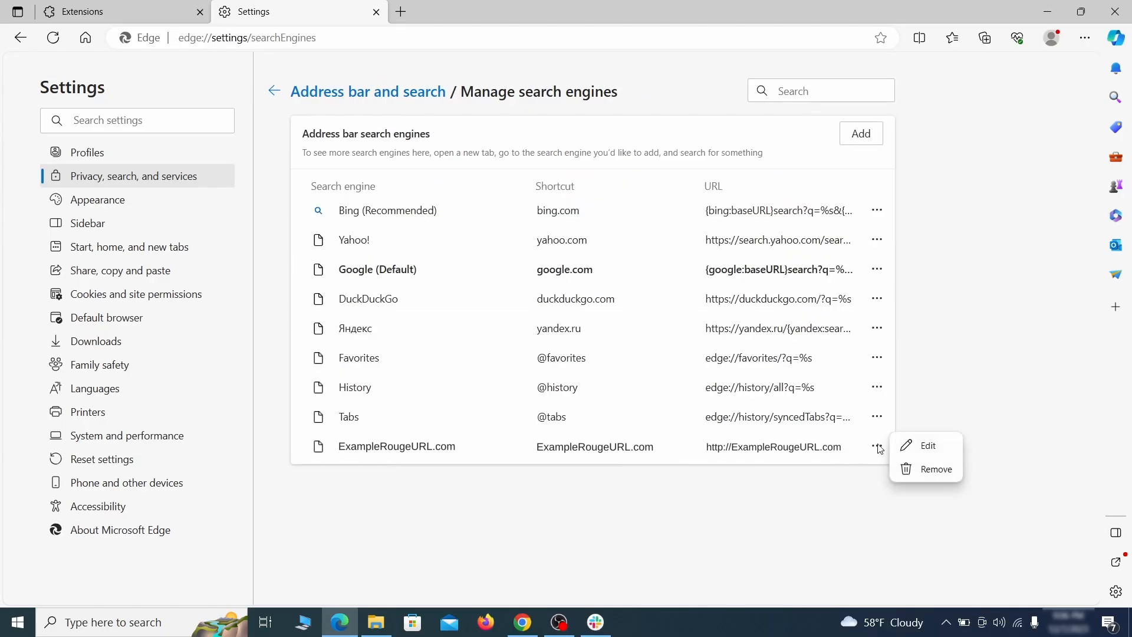
click(937, 470)
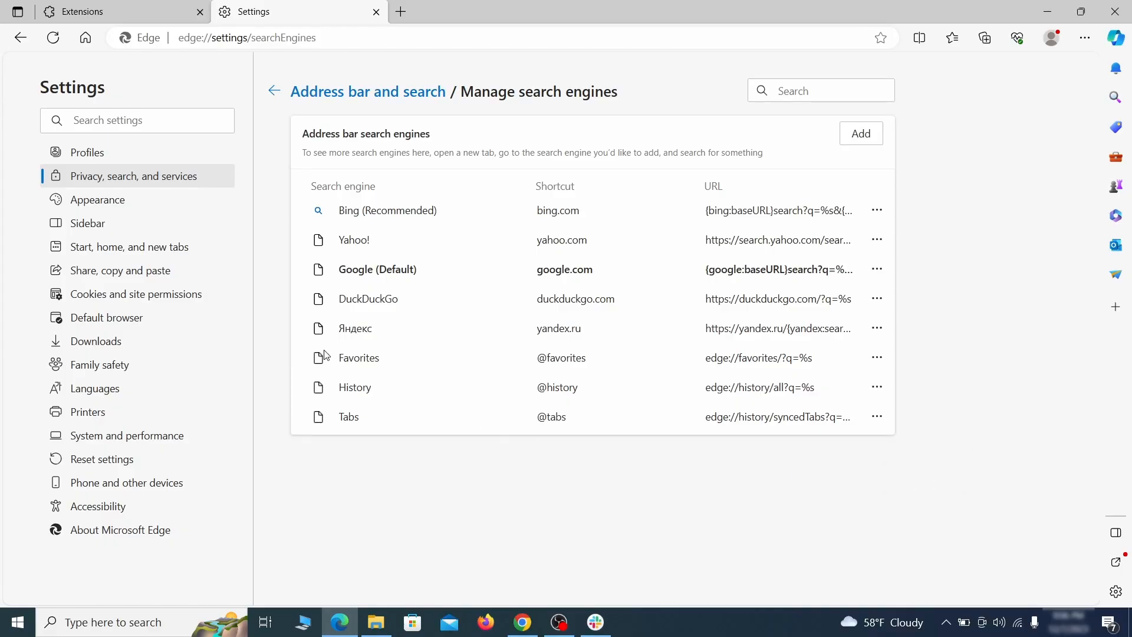
- Delete ExampleRougeURL.com from the pages that open when Edge starts
click(141, 247)
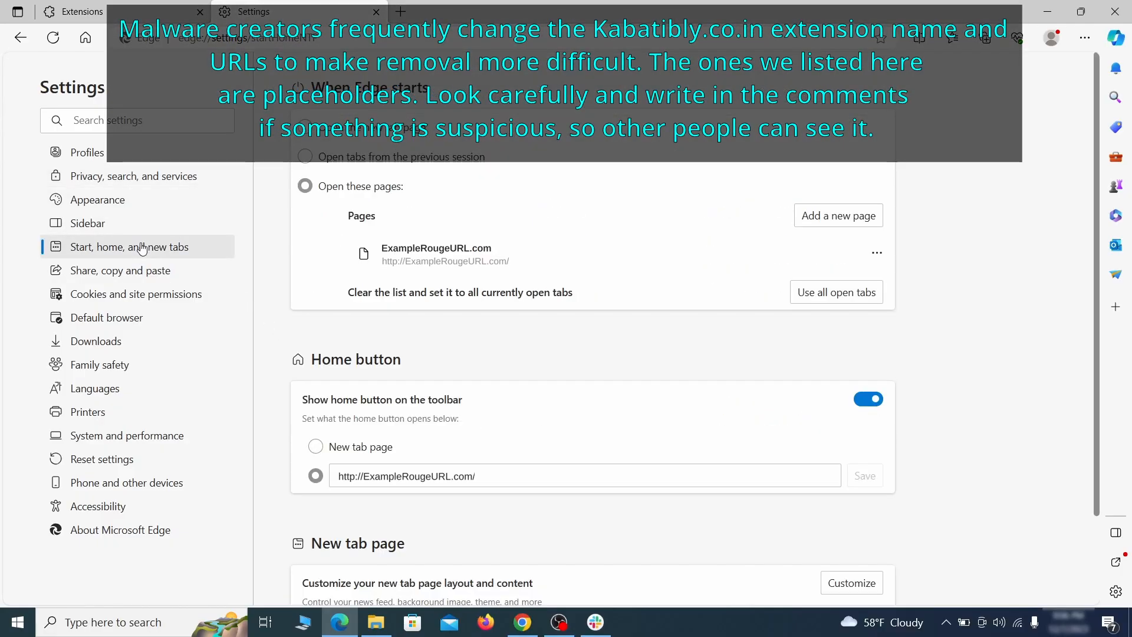
click(877, 261)
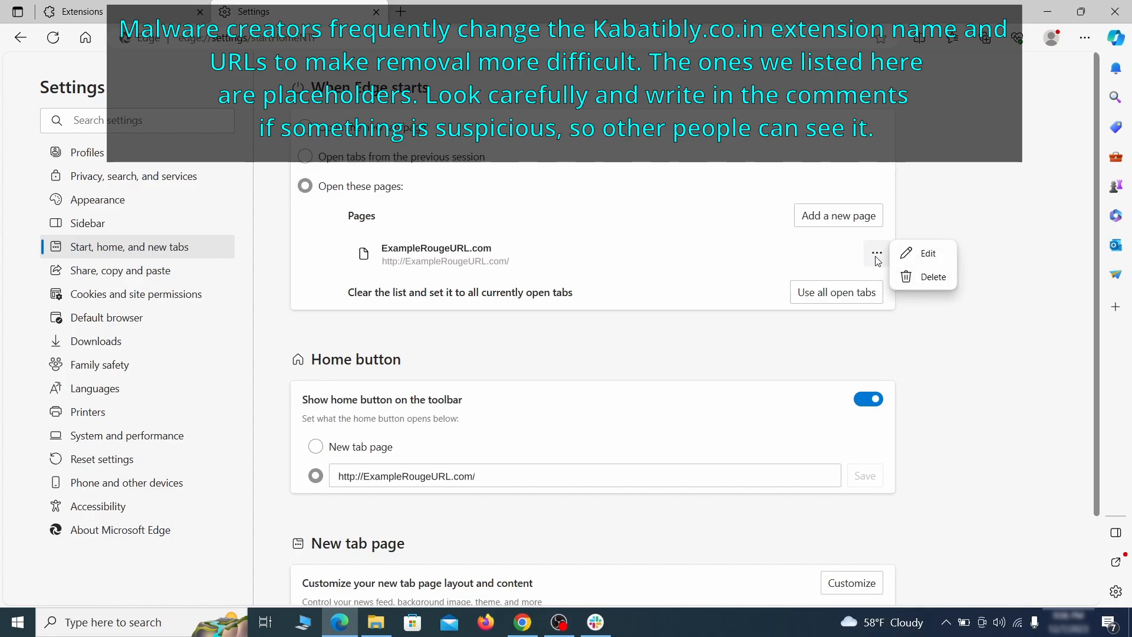
click(923, 278)
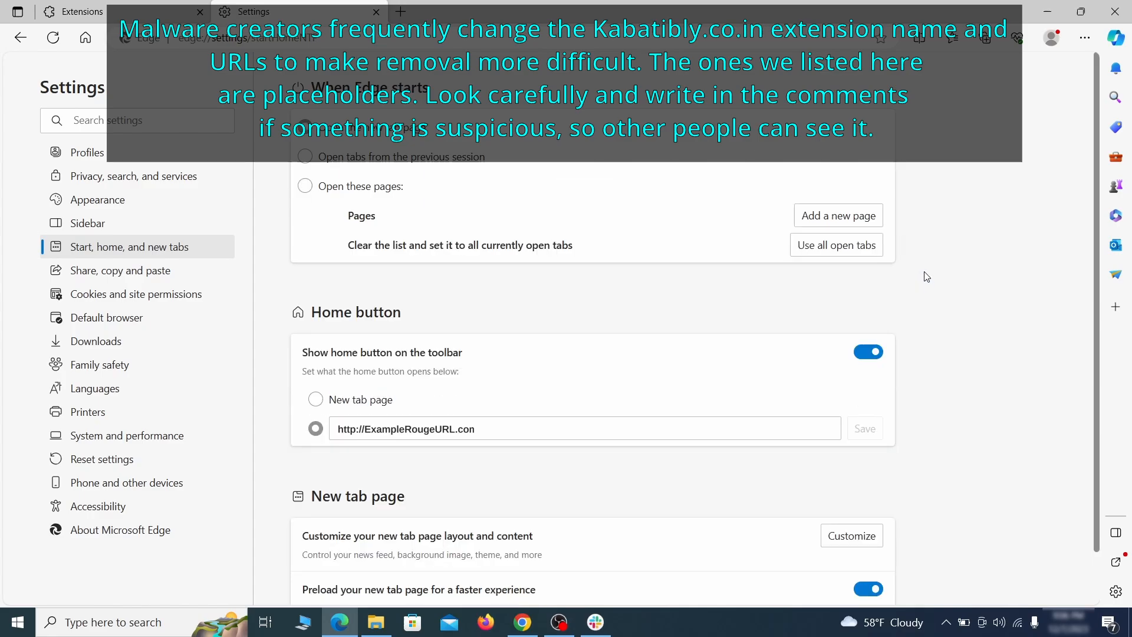
- Clear the ExampleRougeURL home button address and make Edge's home button open the new tab page
triple_click(491, 424)
key(BackSpace)
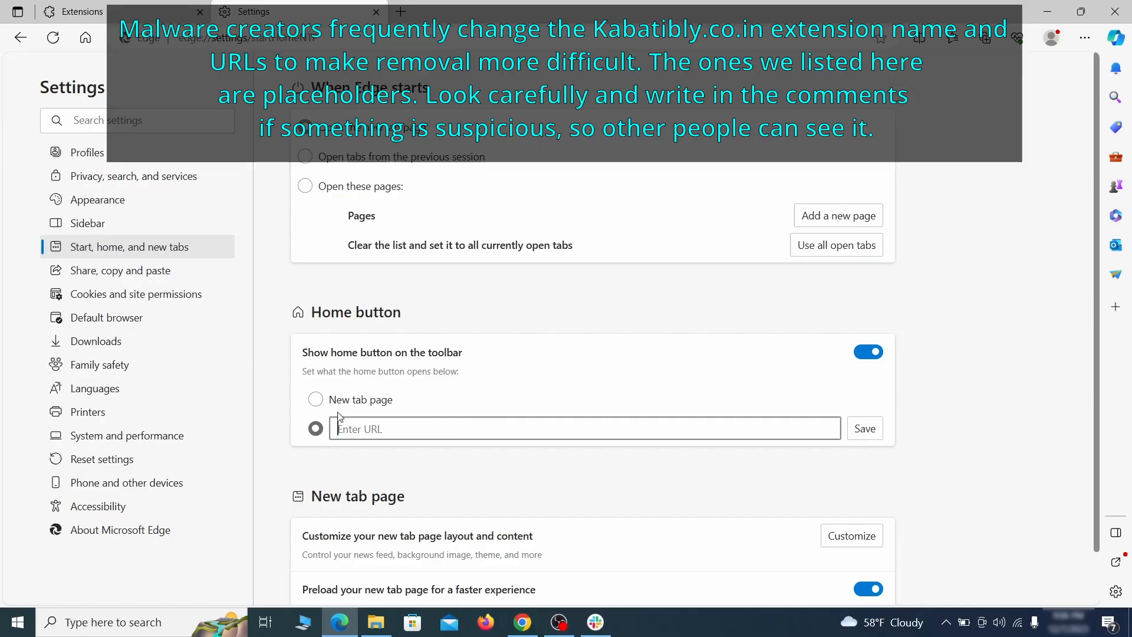
click(316, 399)
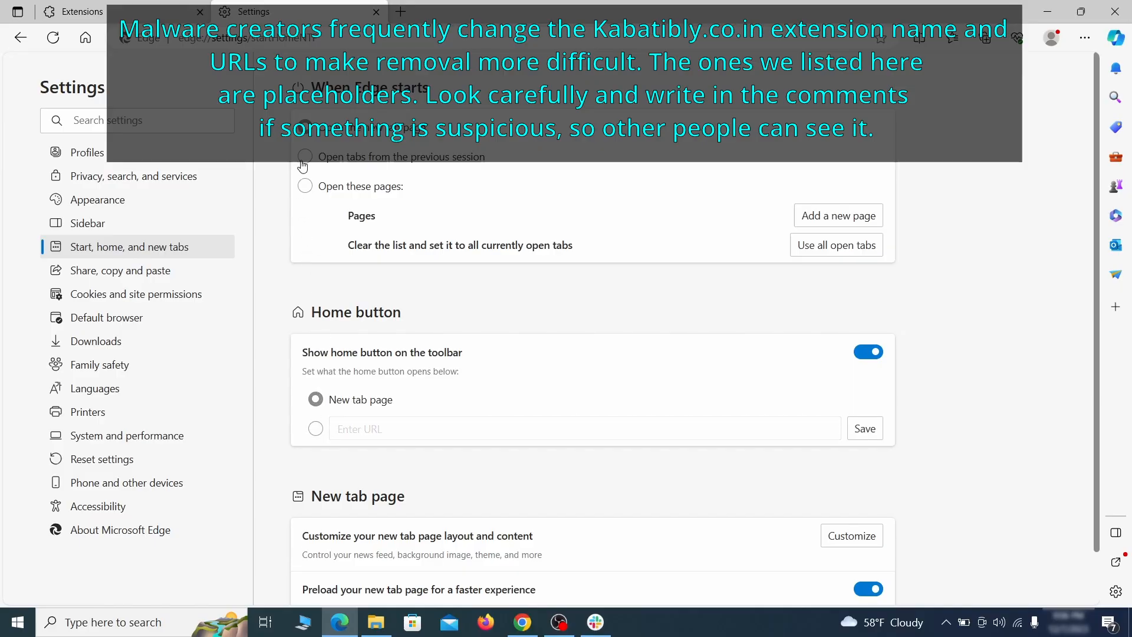
- Remove ExampleRougeURL.com from the sites allowed to send notifications in Edge's site permissions
click(205, 294)
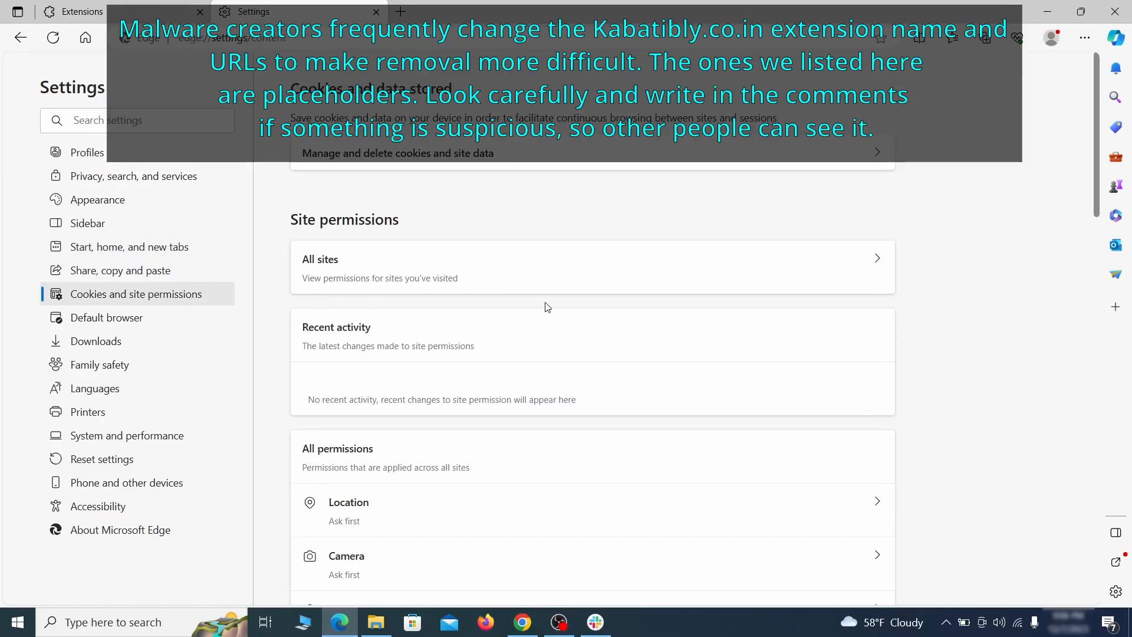
scroll(555, 306, down, 5)
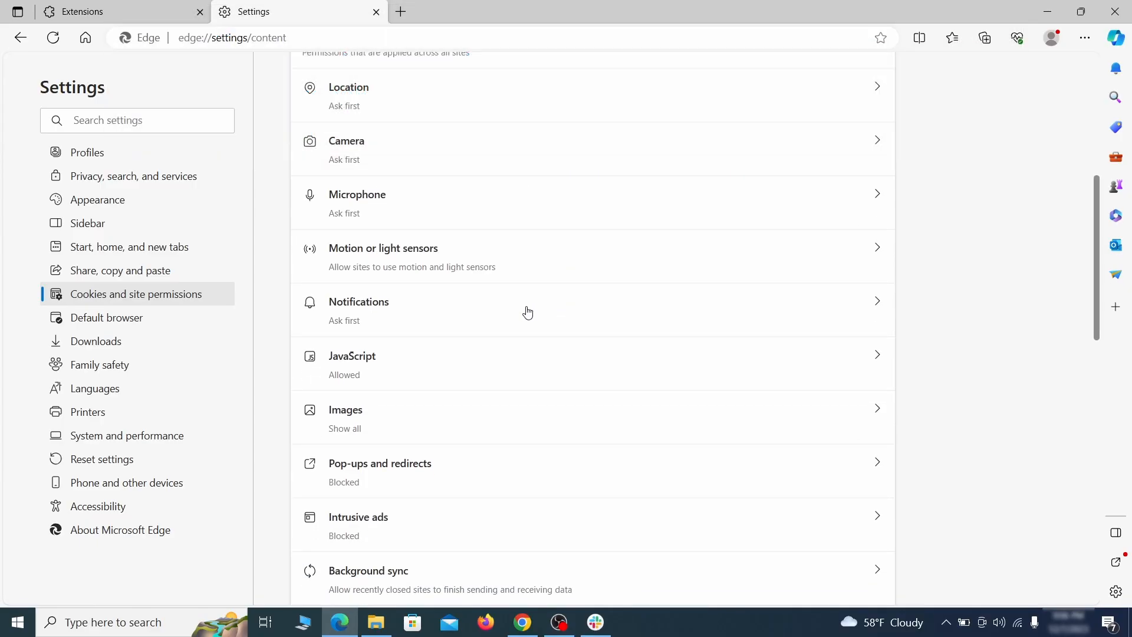
click(528, 312)
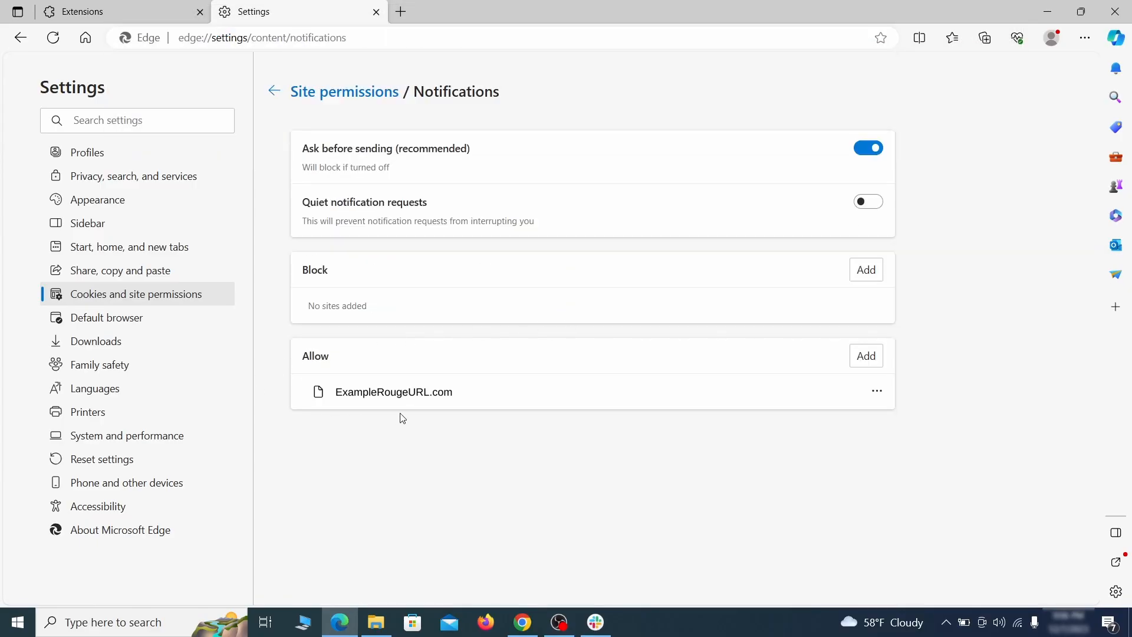
click(876, 391)
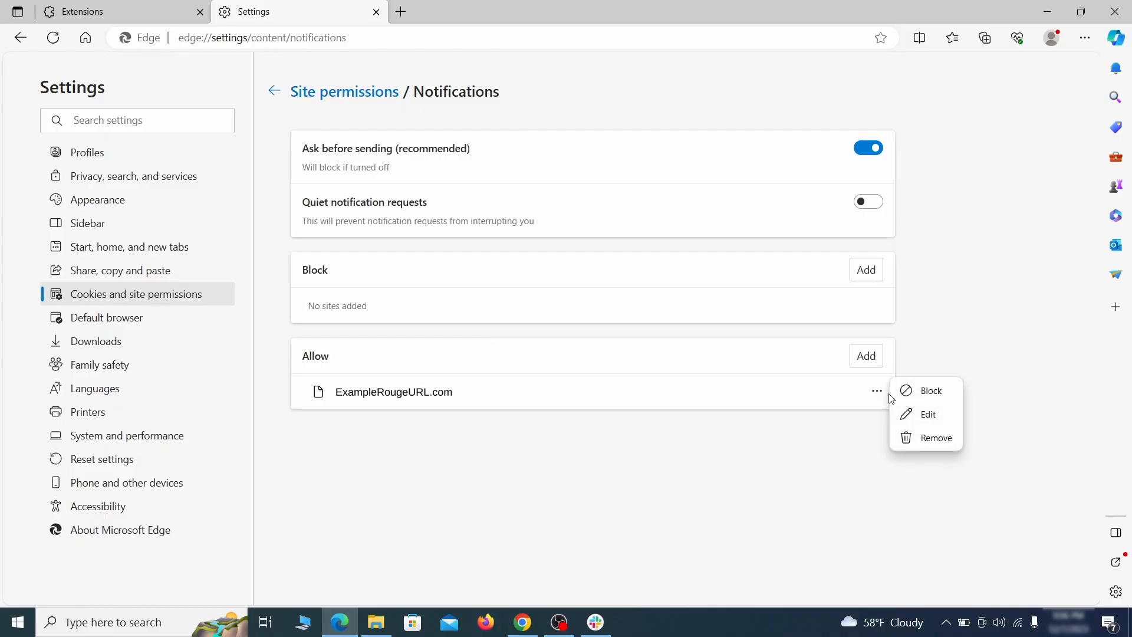
click(928, 439)
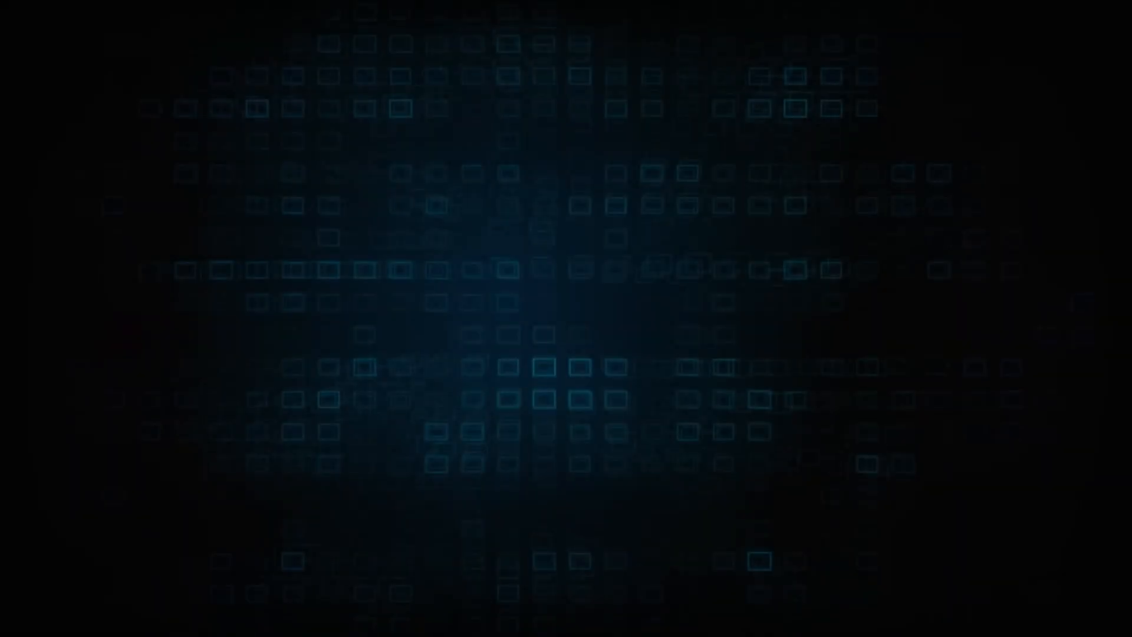